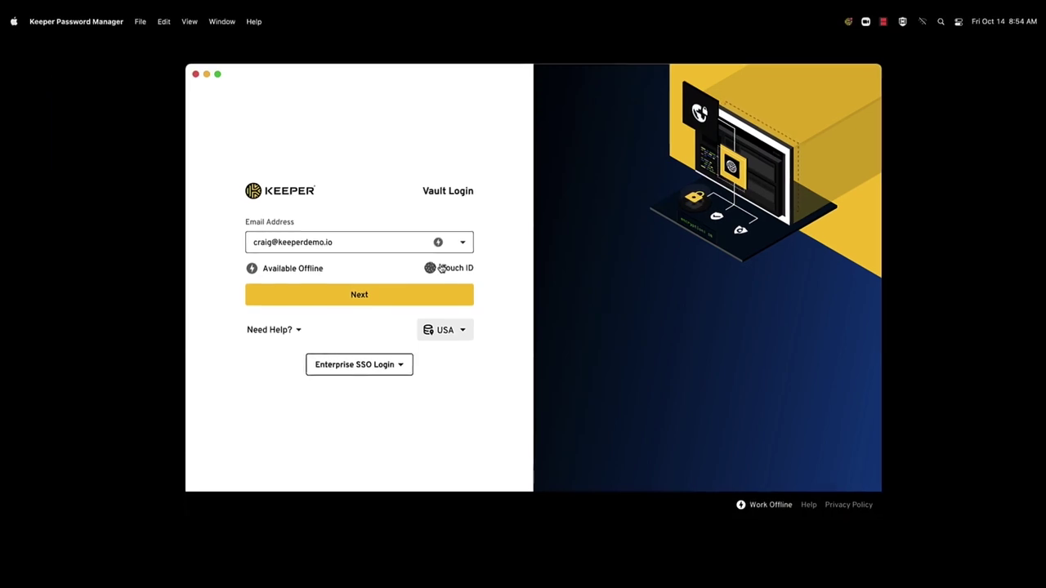
Step: Unlock the vault with Touch ID and open the Zoom record found by searching 'zoom'
click(441, 268)
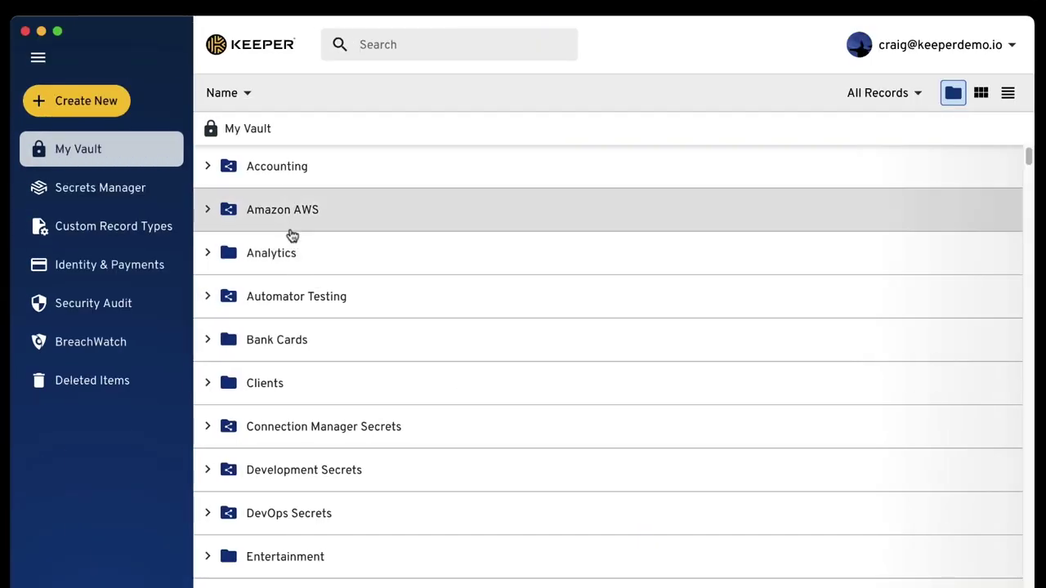
click(288, 226)
click(479, 84)
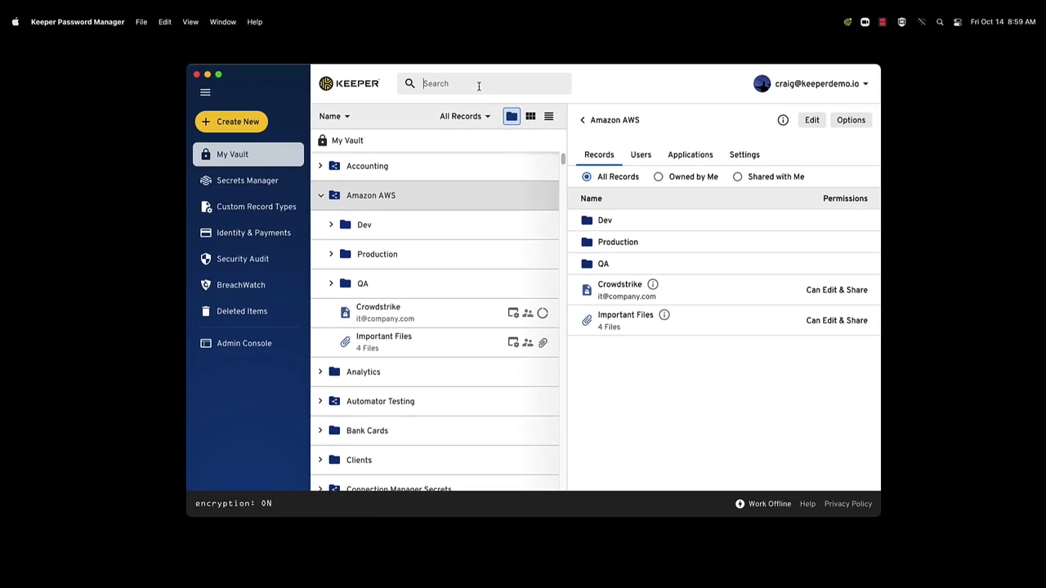
text(zoom)
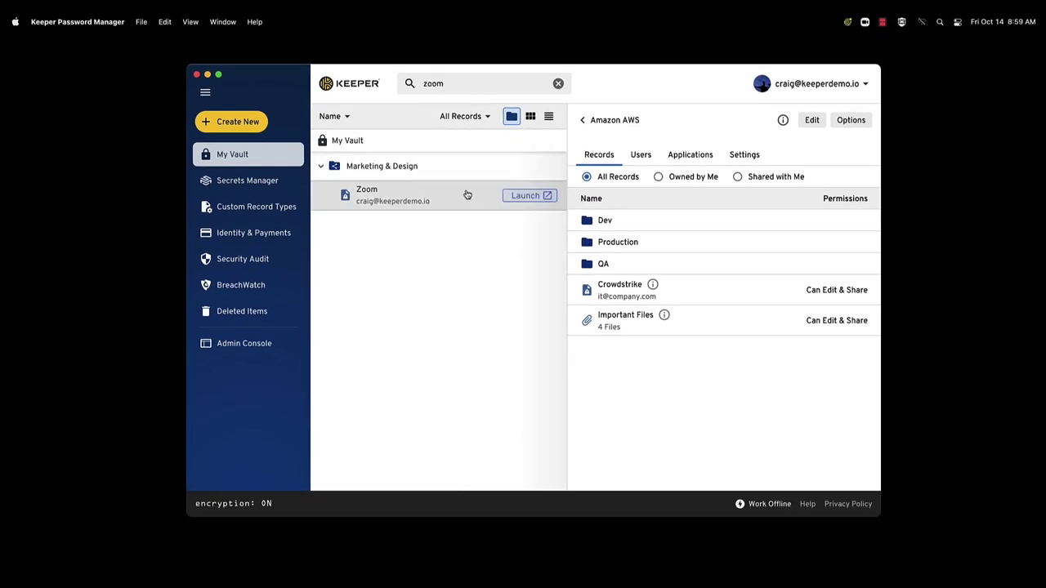
click(467, 195)
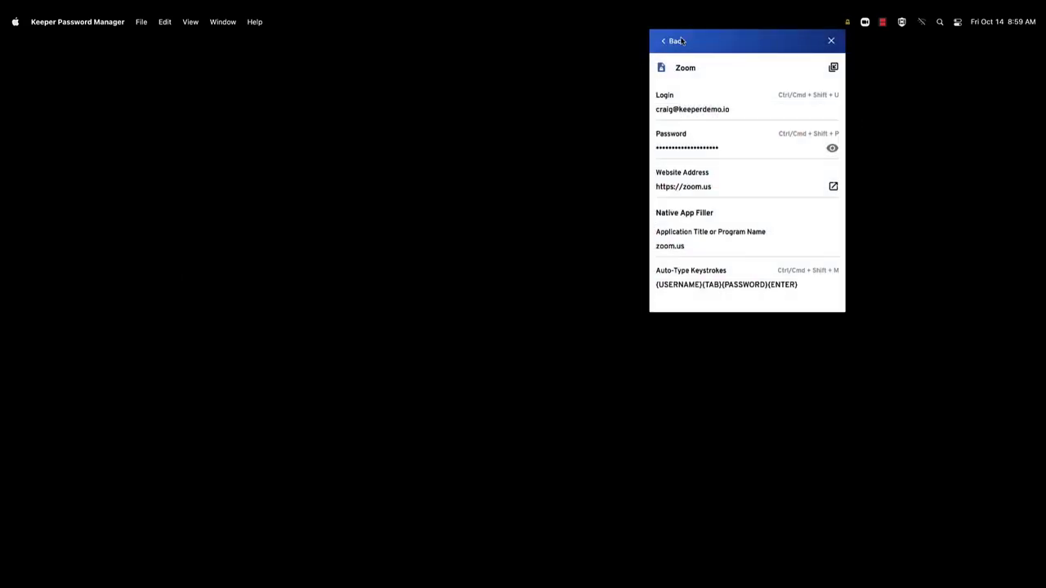
Step: Browse All Records into Amazon AWS > Production in KeeperFill, then step back to the main menu
click(625, 46)
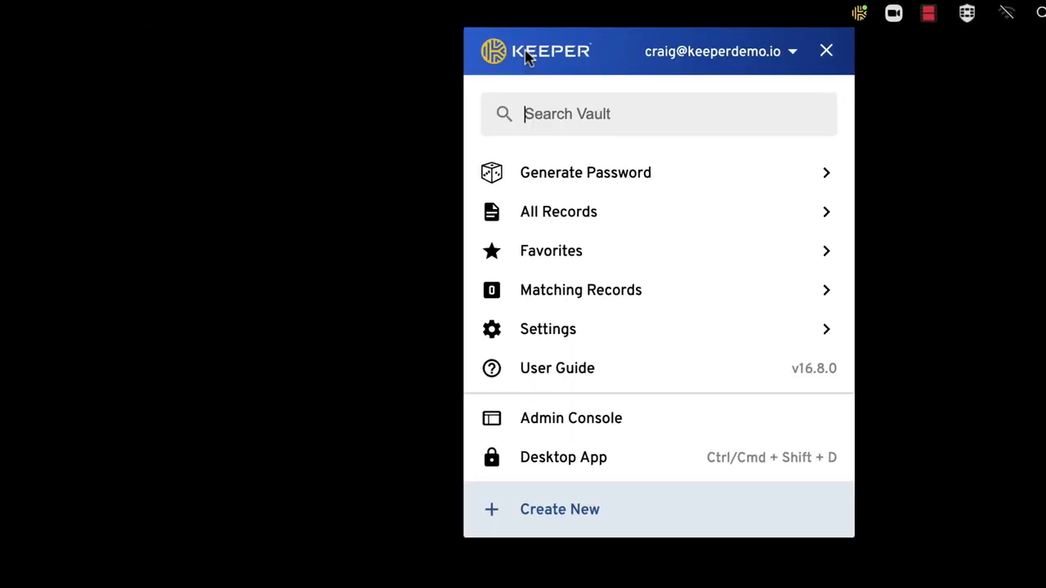
click(554, 211)
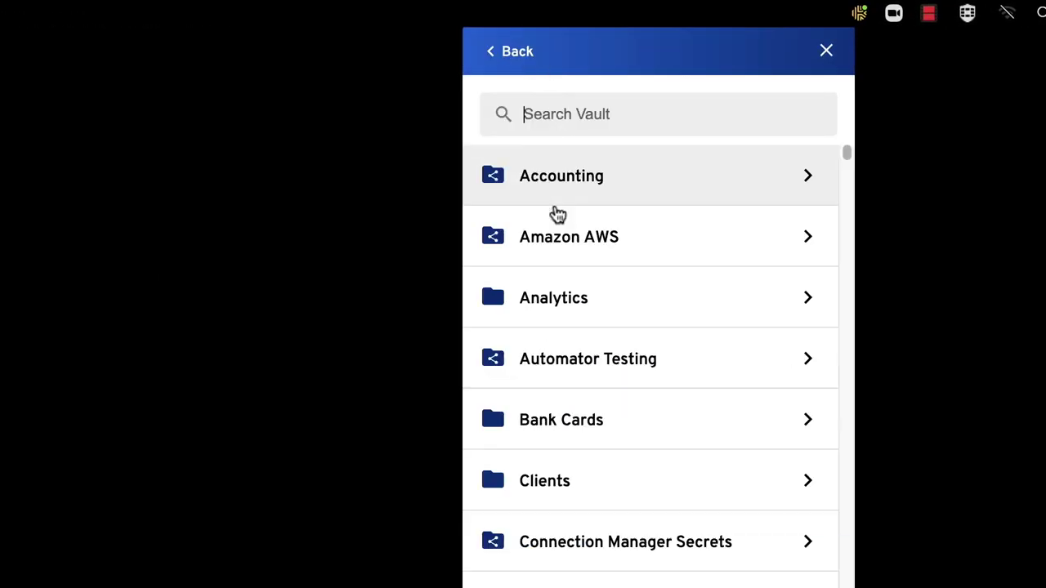
click(556, 237)
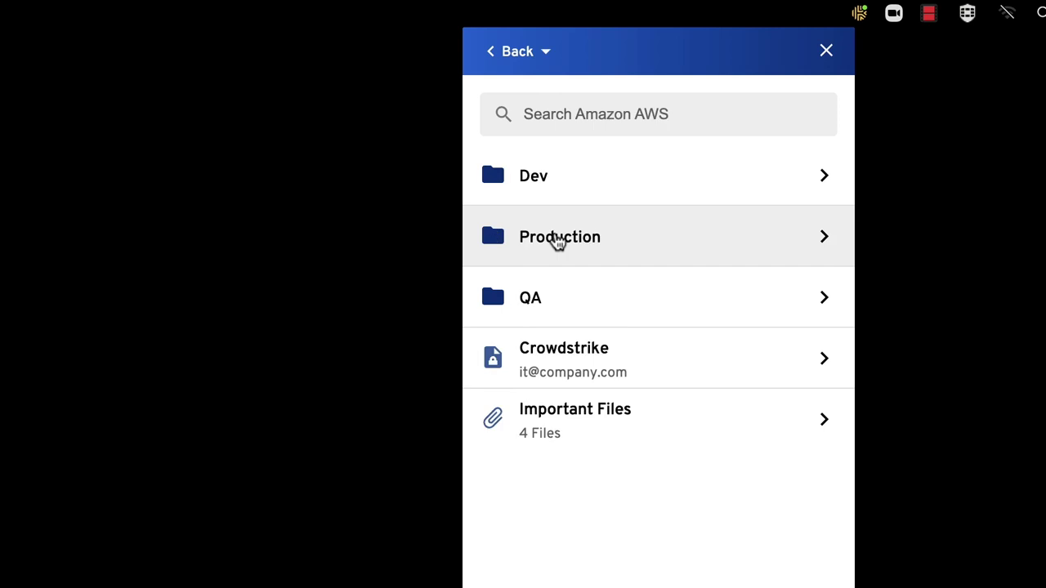
click(557, 241)
click(526, 60)
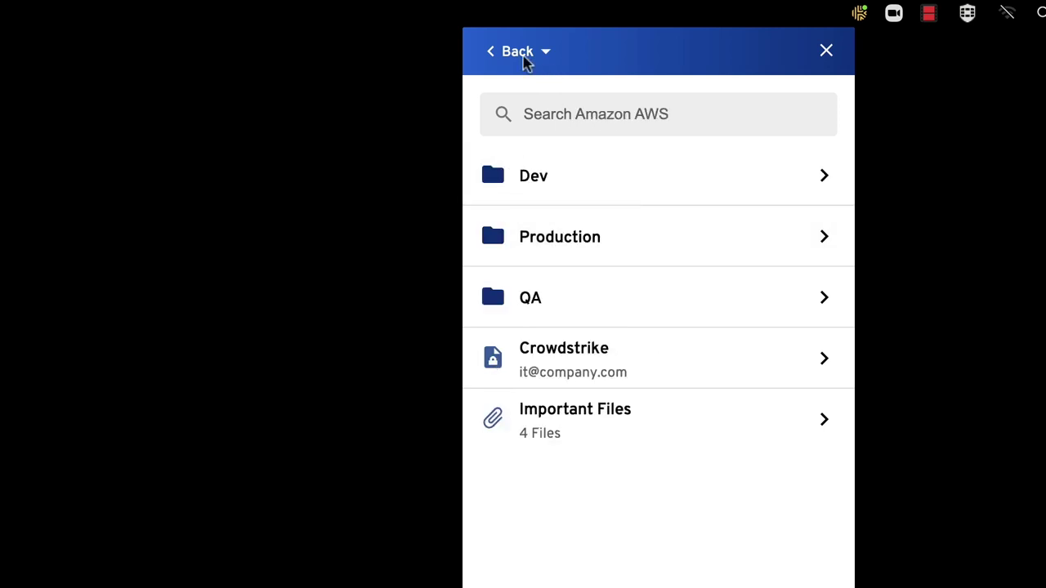
click(525, 60)
click(526, 60)
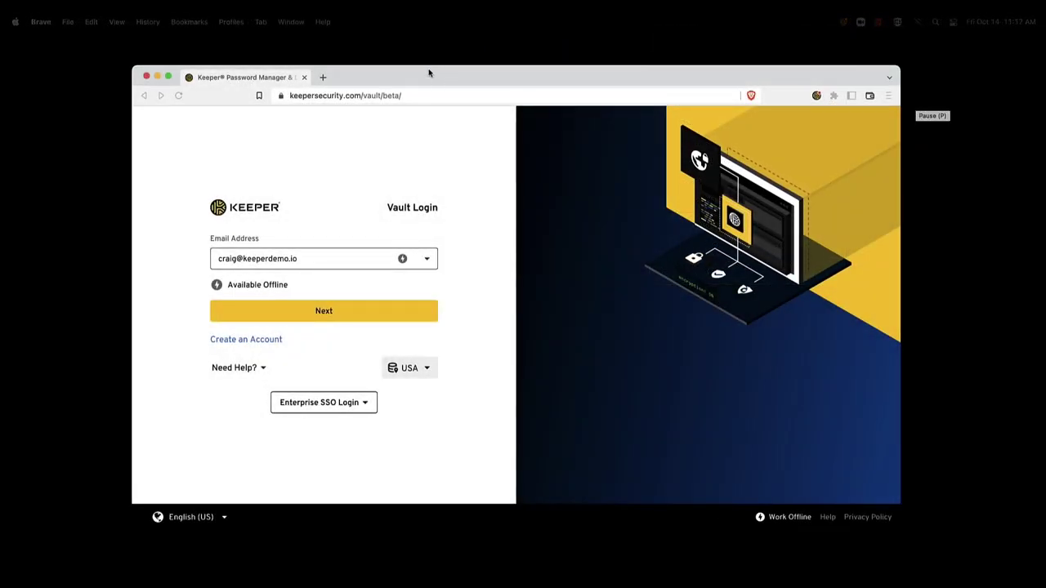
Step: Sign in to the Keeper Web Vault through Microsoft SSO with the work account, staying signed in
click(429, 75)
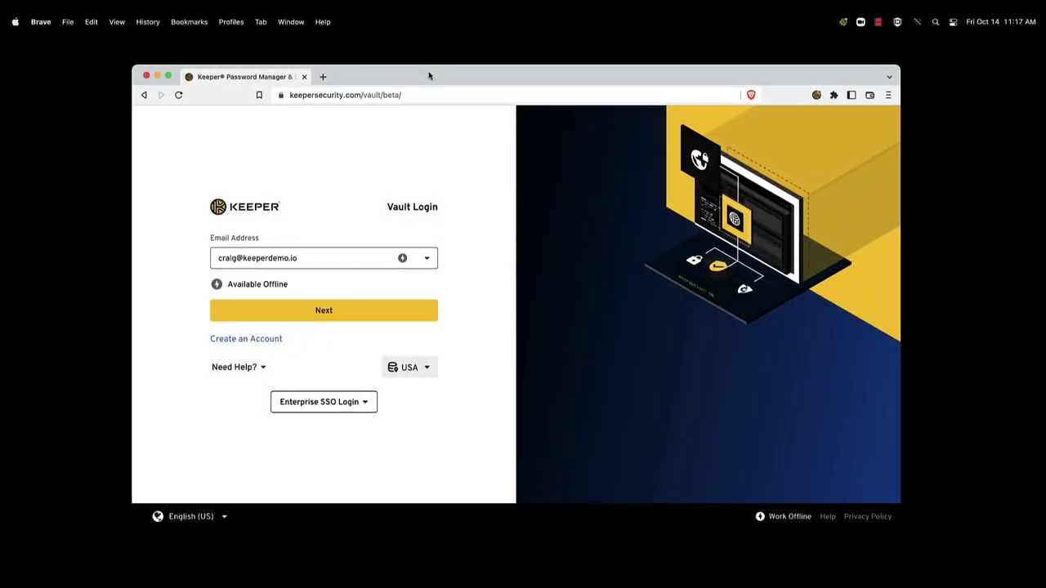
click(321, 260)
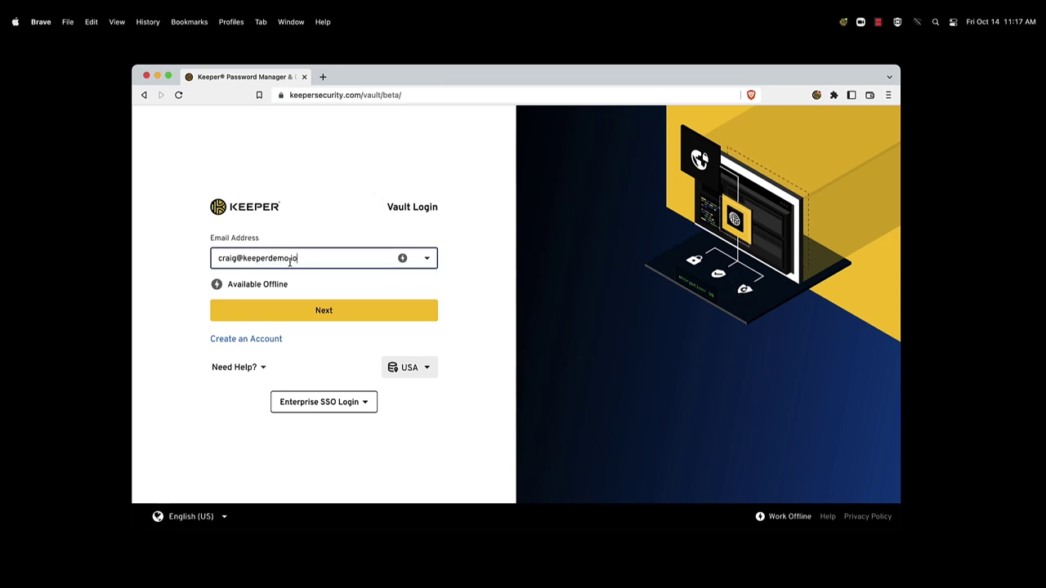
click(360, 312)
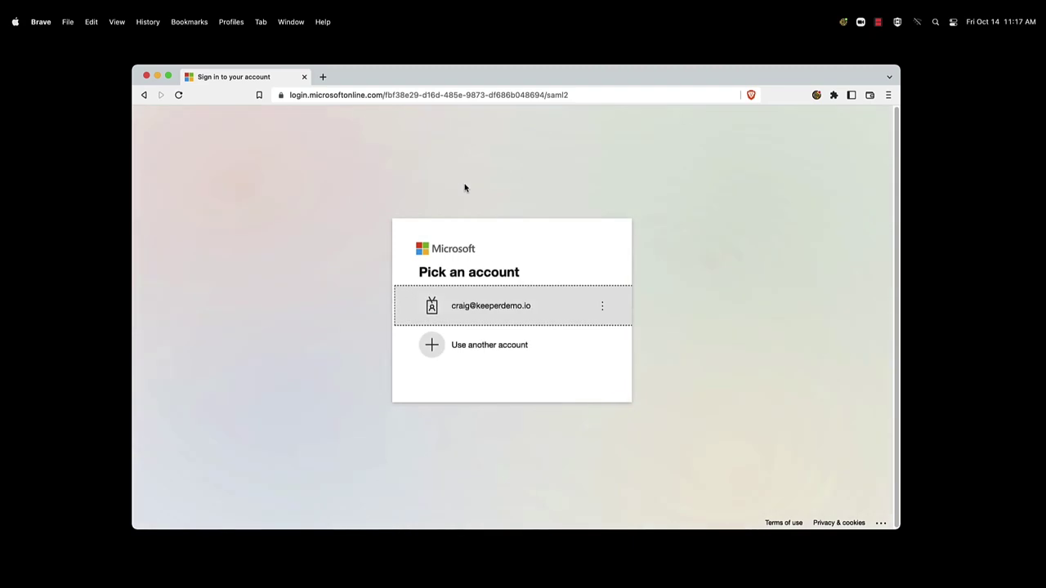
click(562, 315)
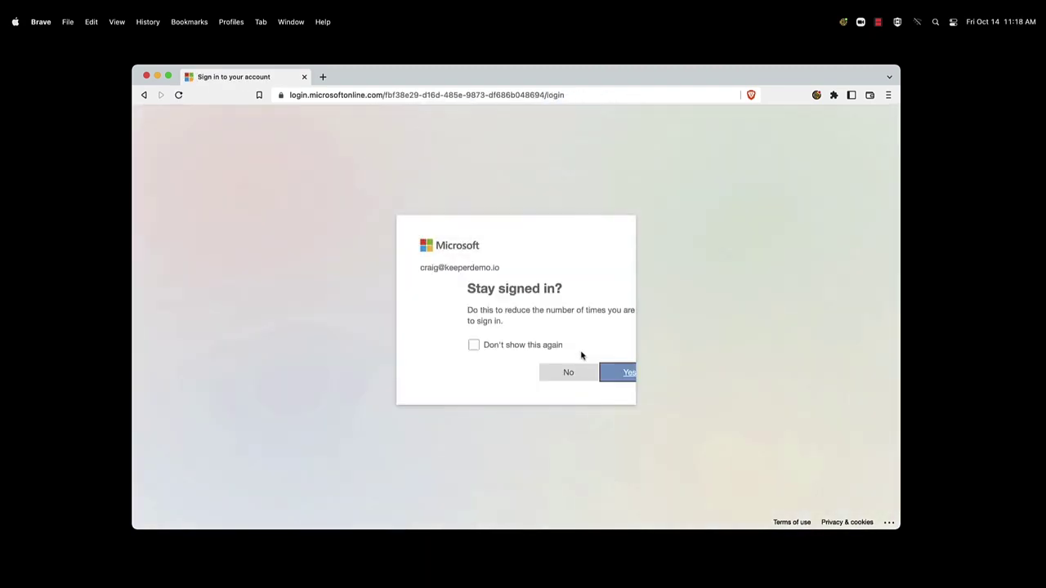
click(585, 373)
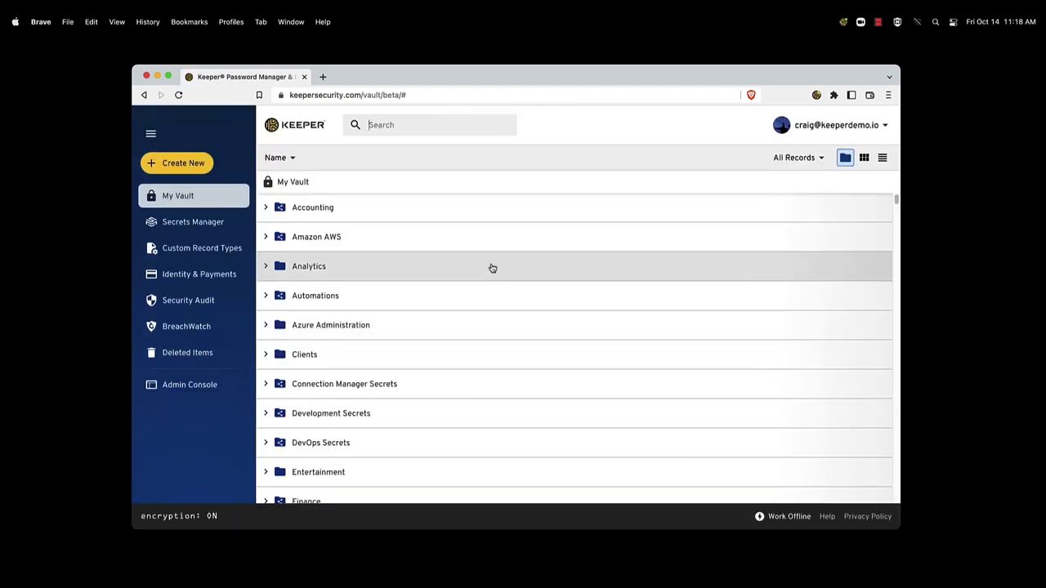
Step: Browse Azure Administration and Amazon AWS, expand Dev and Production, then list Amazon AWS's users and teams
click(490, 328)
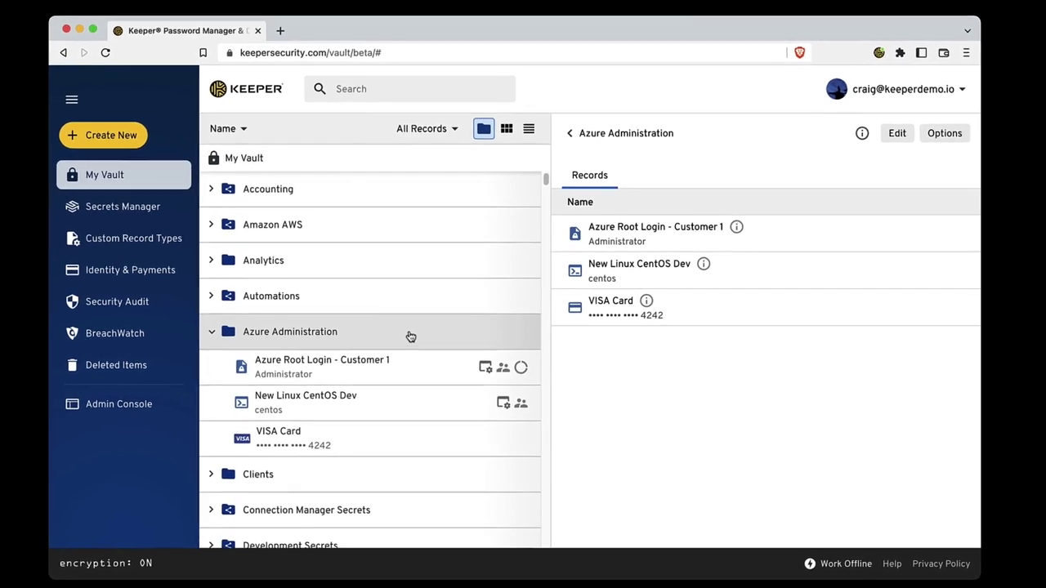
click(400, 237)
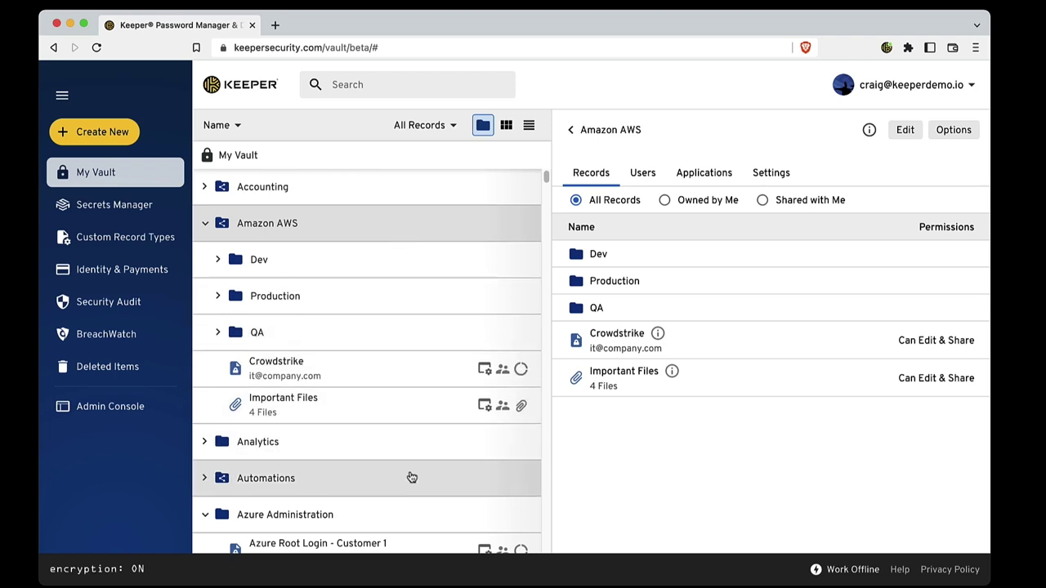
click(294, 274)
click(313, 439)
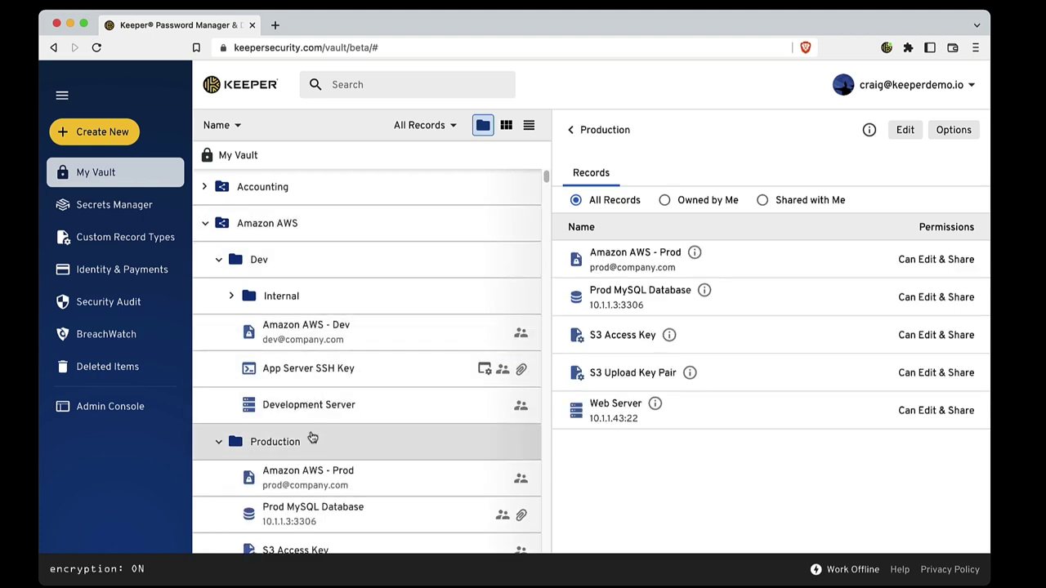
scroll(351, 479, down, 2)
scroll(351, 473, up, 2)
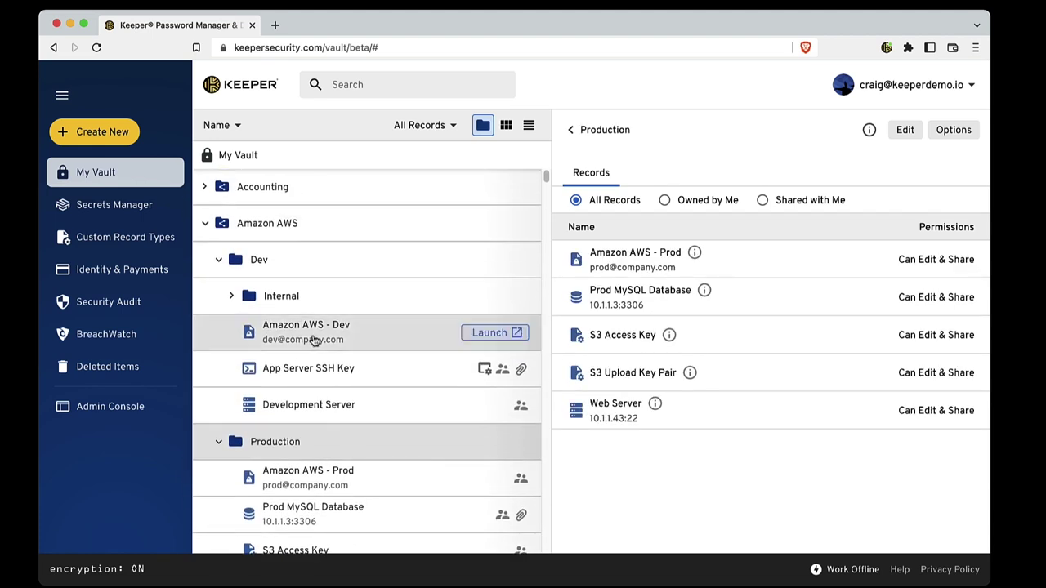
click(299, 228)
click(634, 178)
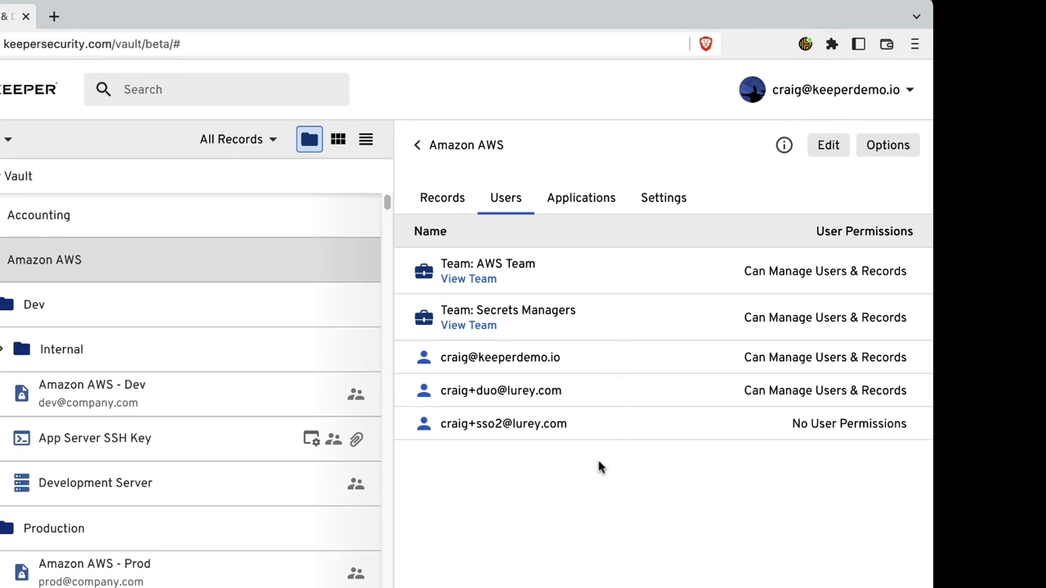
Step: Edit the Amazon AWS folder, leave AWS Team's permission unchanged, and view its applications
click(832, 151)
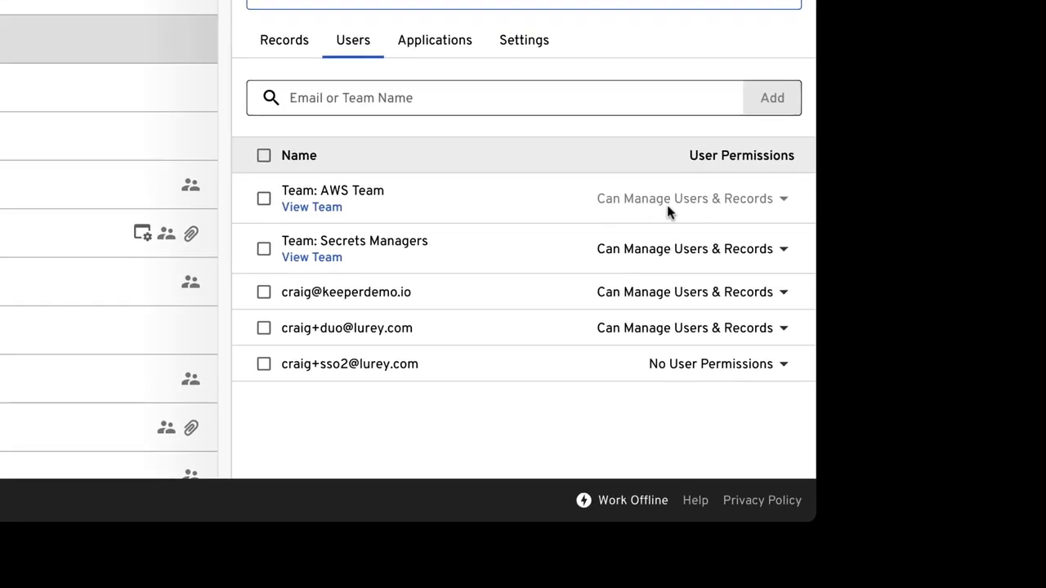
click(670, 209)
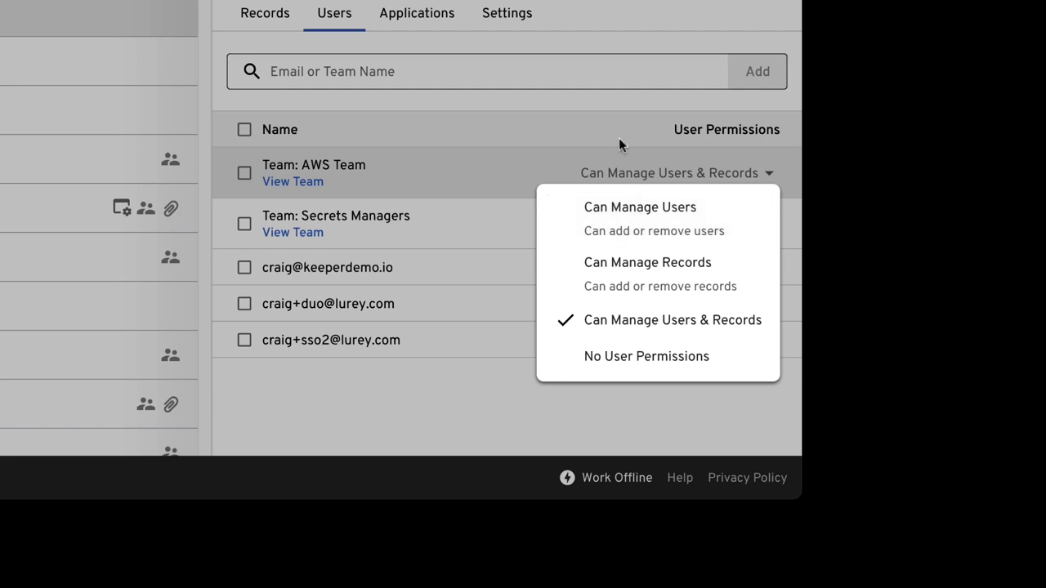
click(598, 103)
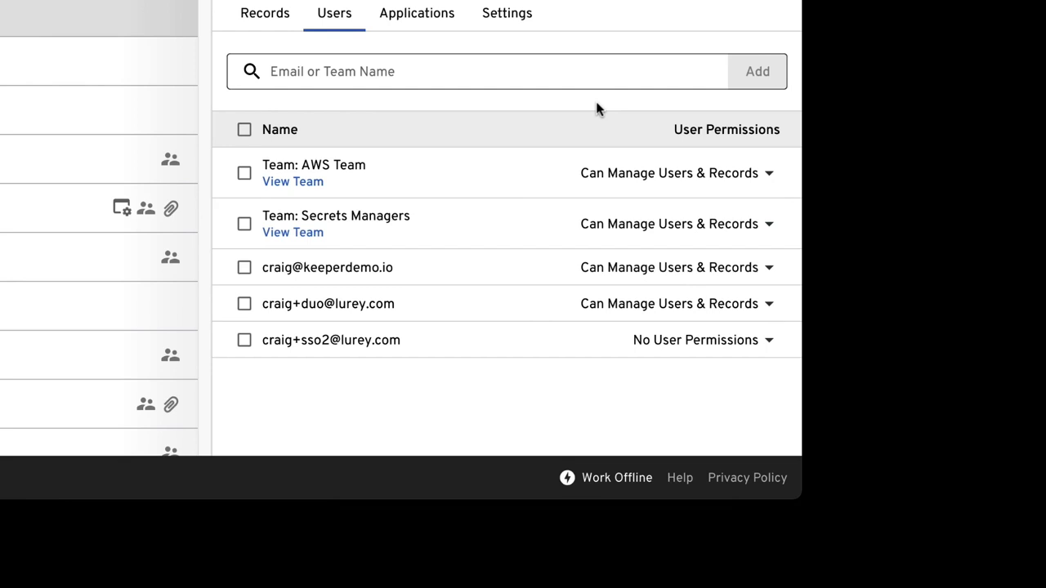
click(416, 13)
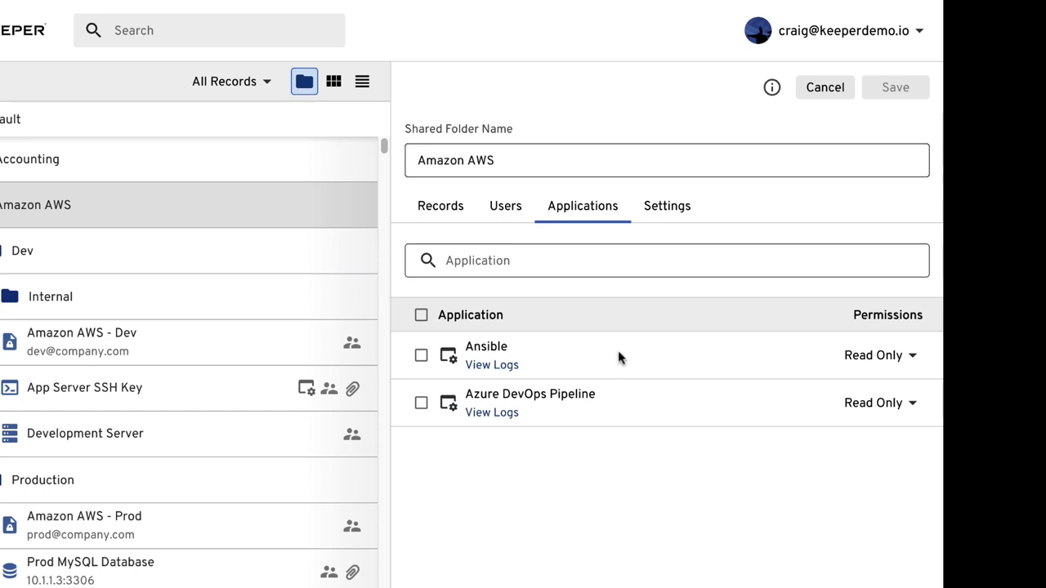
Step: Show subfolder records, leave Amazon AWS - Dev's permission unchanged, then review the Users and Applications tabs
click(454, 214)
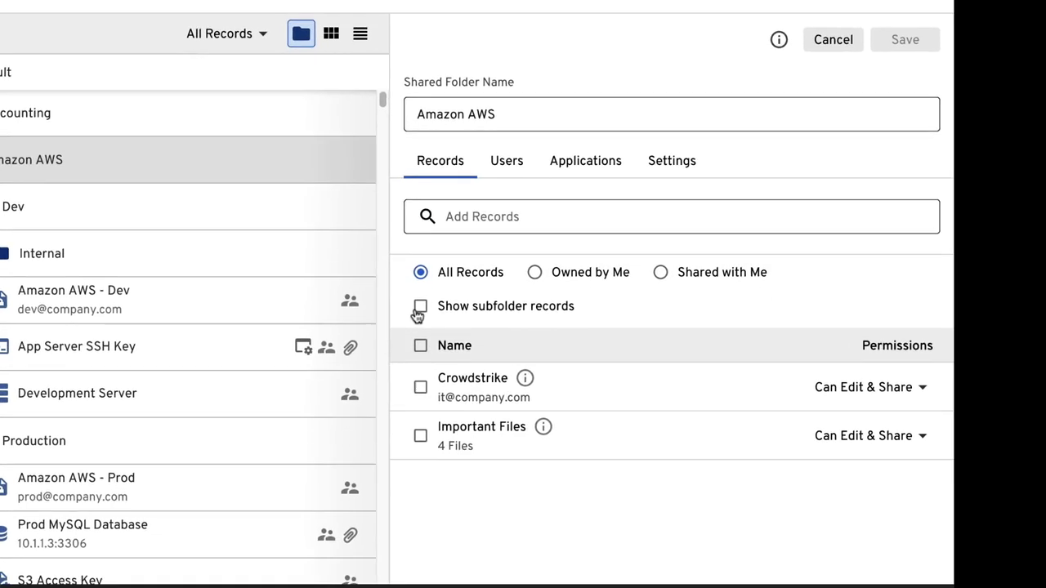
click(455, 351)
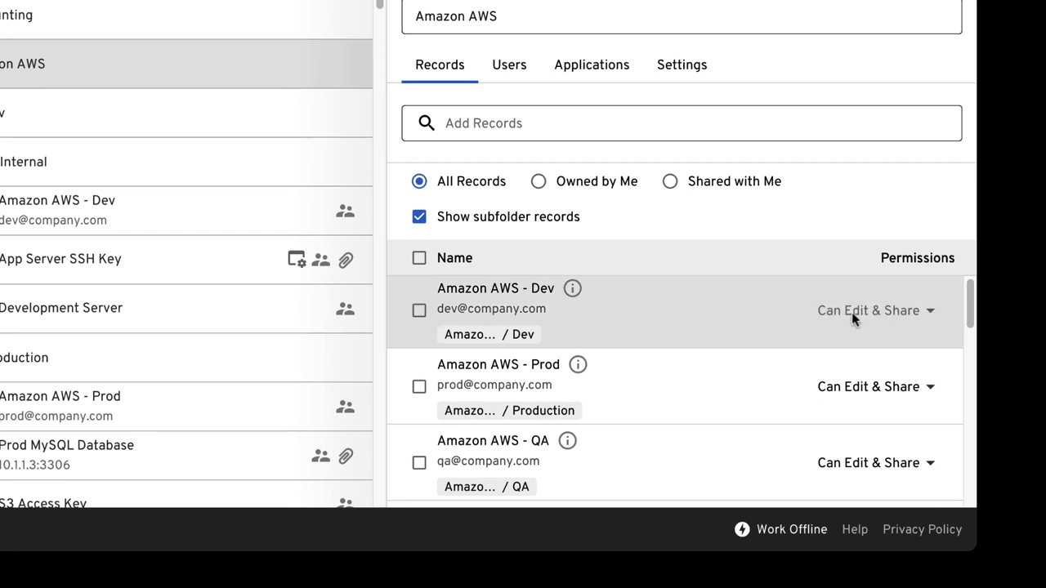
click(855, 315)
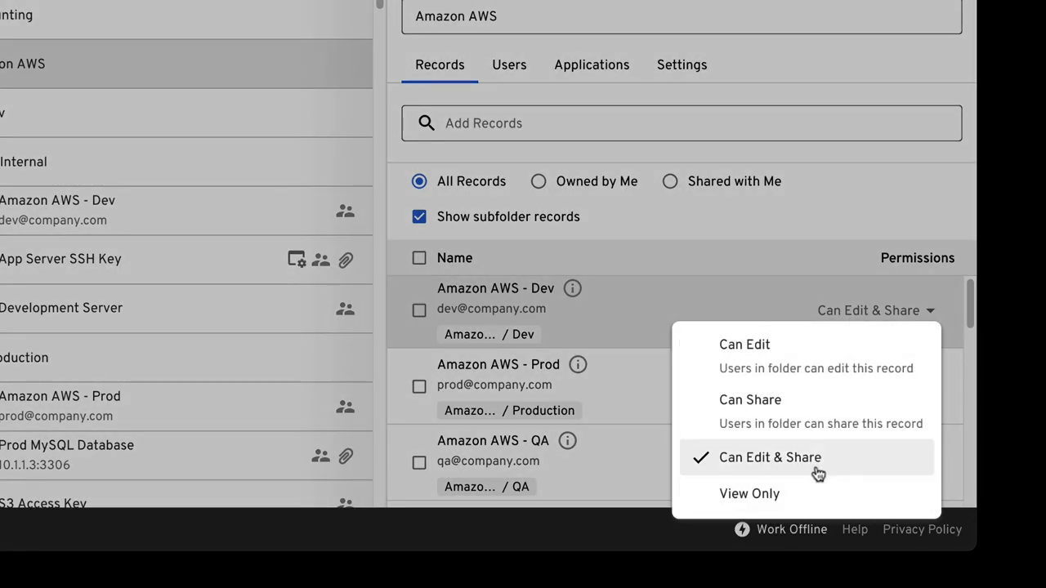
click(765, 226)
scroll(747, 319, down, 10)
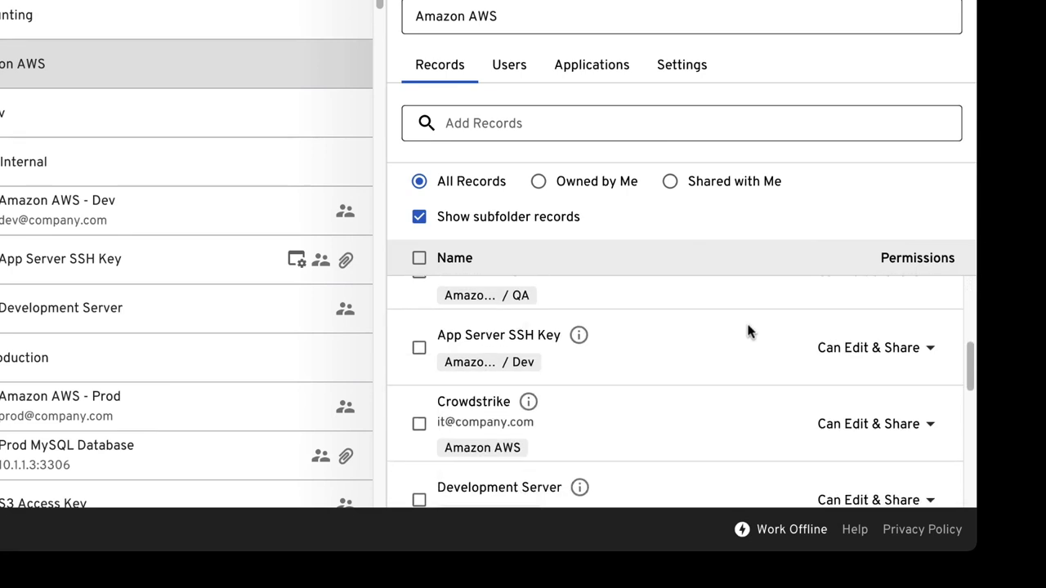
click(504, 65)
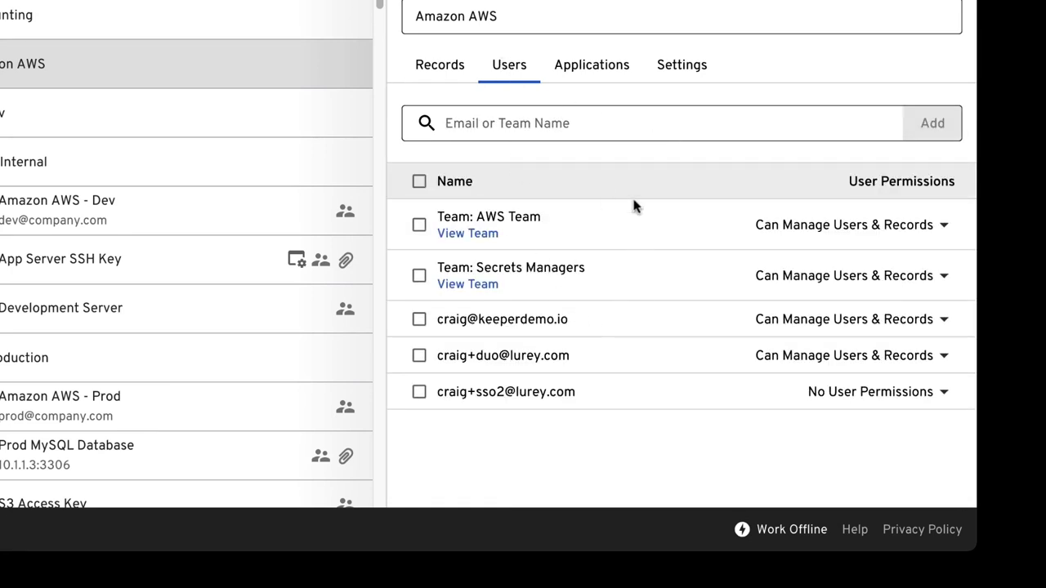
click(580, 69)
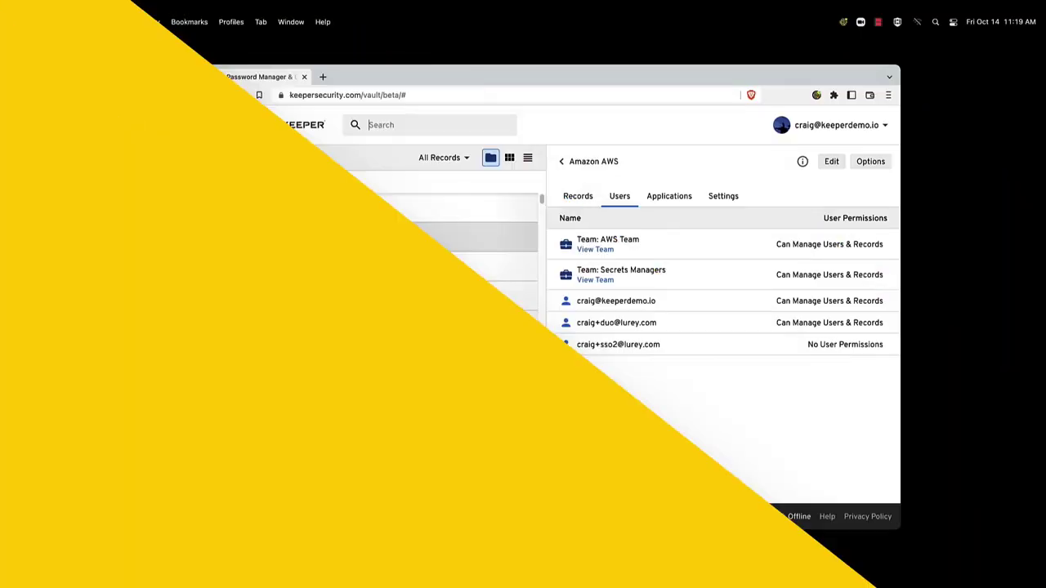
Step: Search 'crowd', open the Crowdstrike record and its sharing settings
text(crowd)
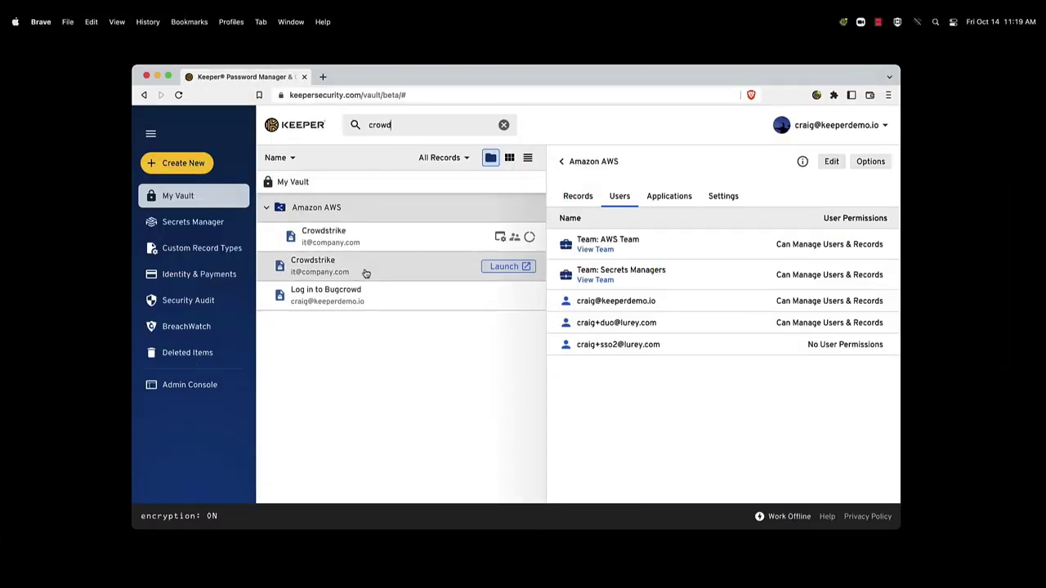
click(366, 272)
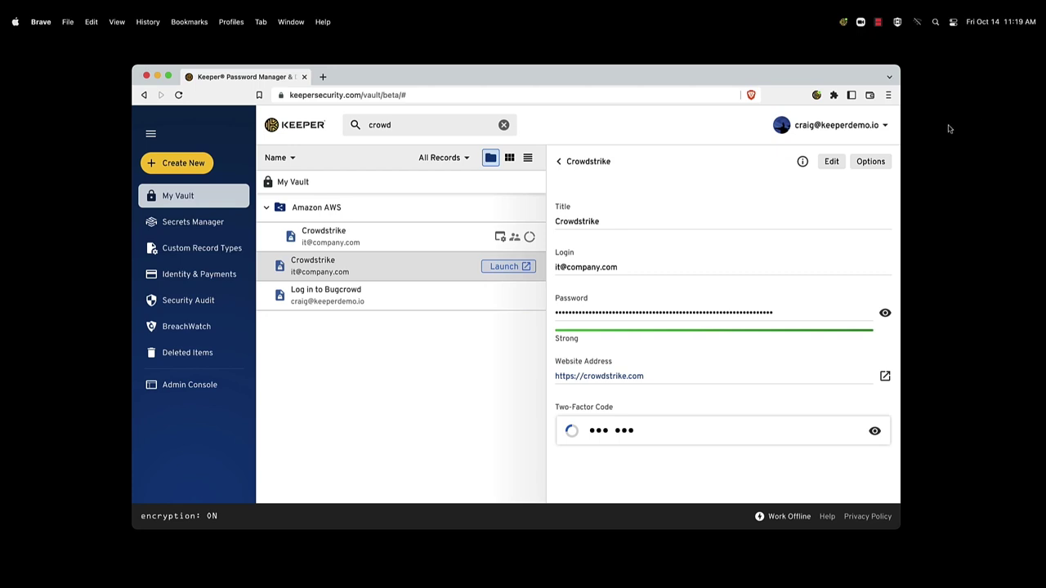
click(871, 162)
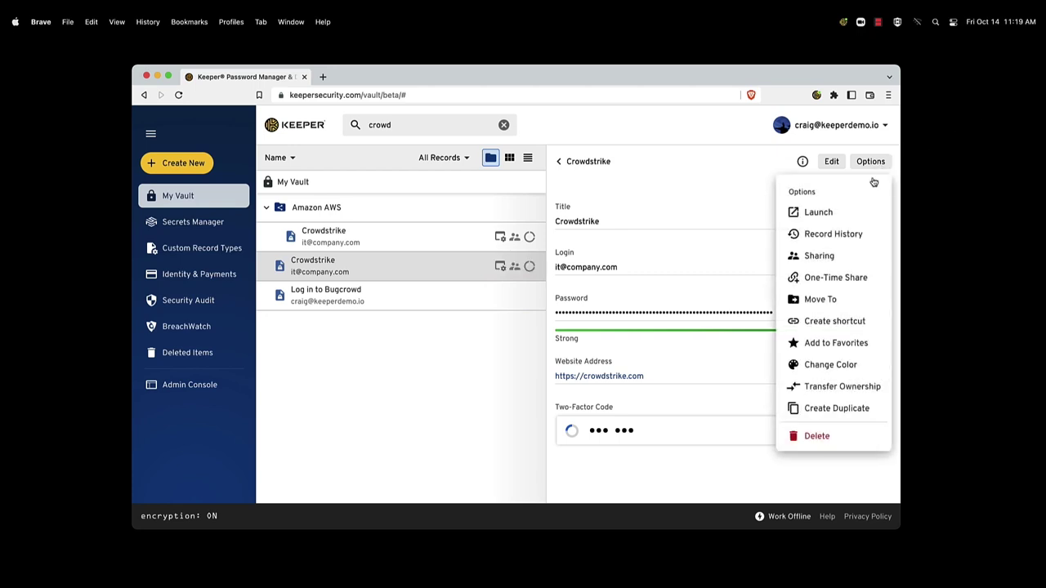
click(849, 258)
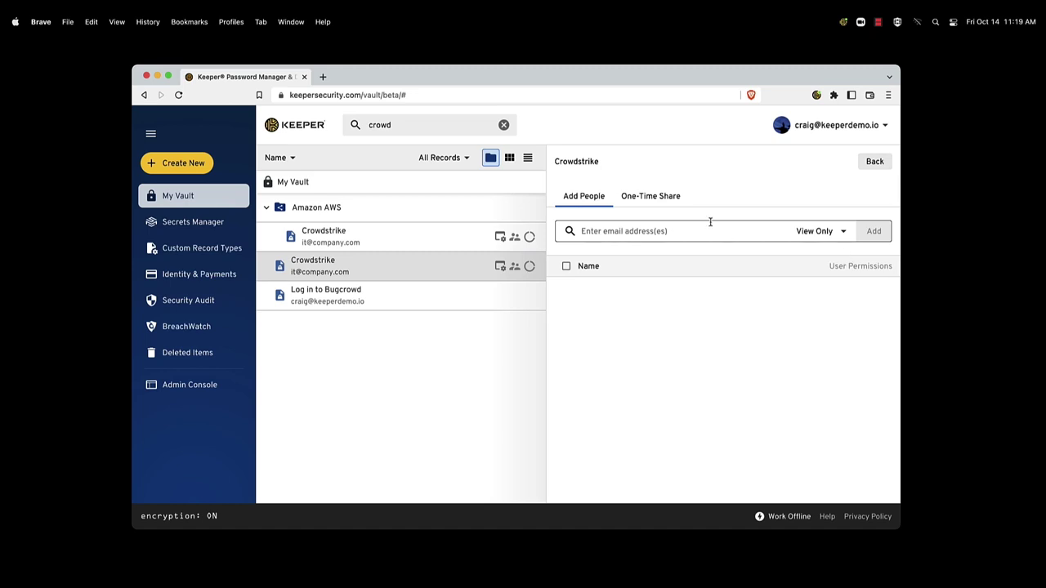
Step: Share Crowdstrike with a suggested user at Can Edit & Share permission
click(605, 231)
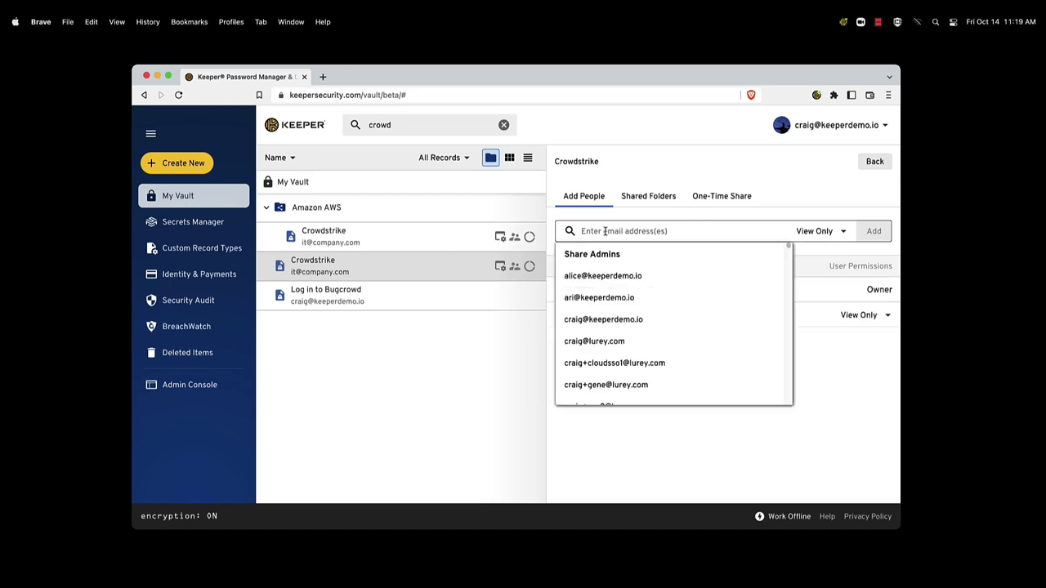
click(602, 341)
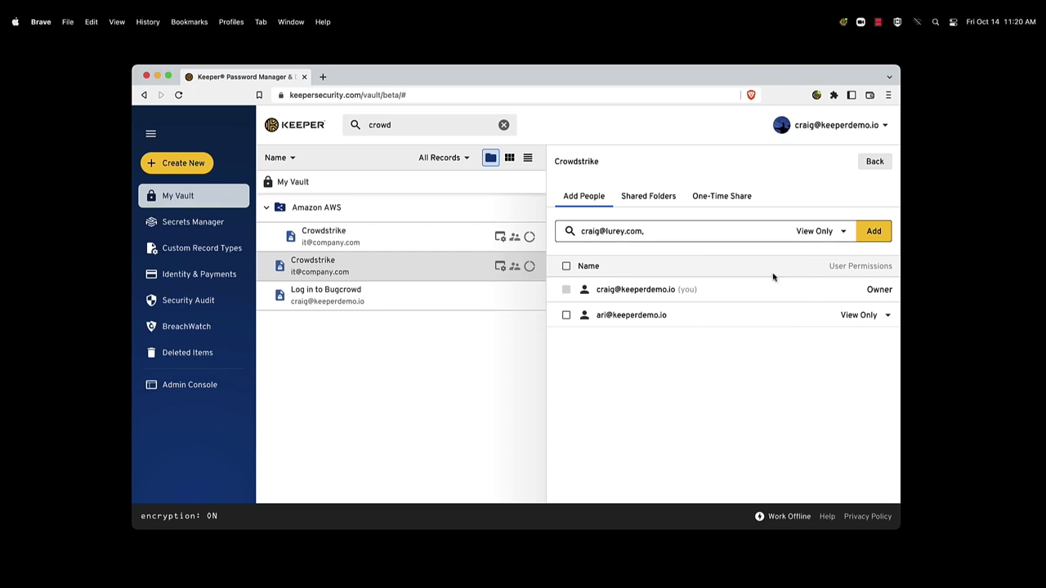
click(824, 231)
click(808, 322)
click(881, 235)
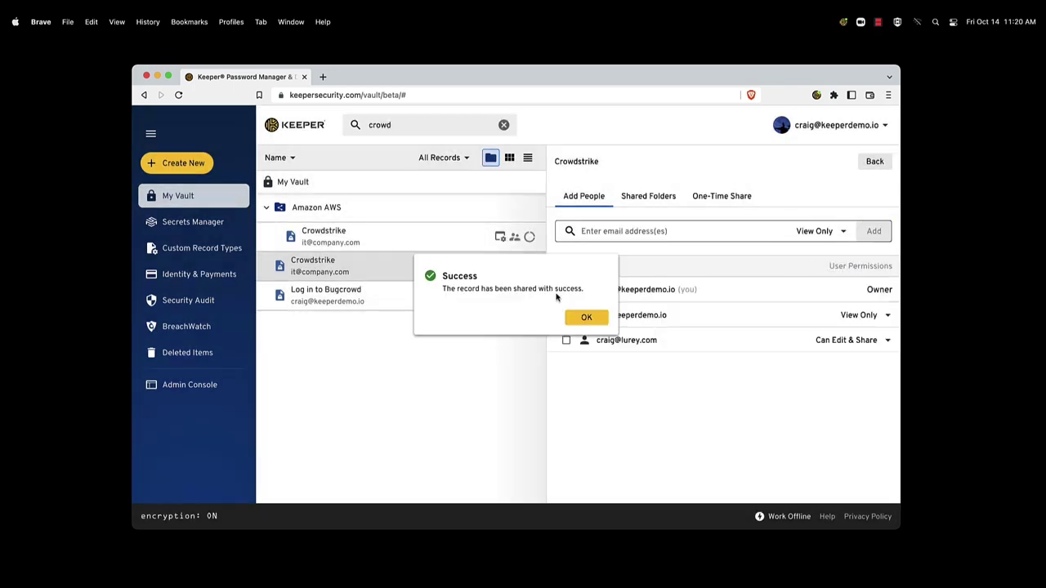
click(579, 317)
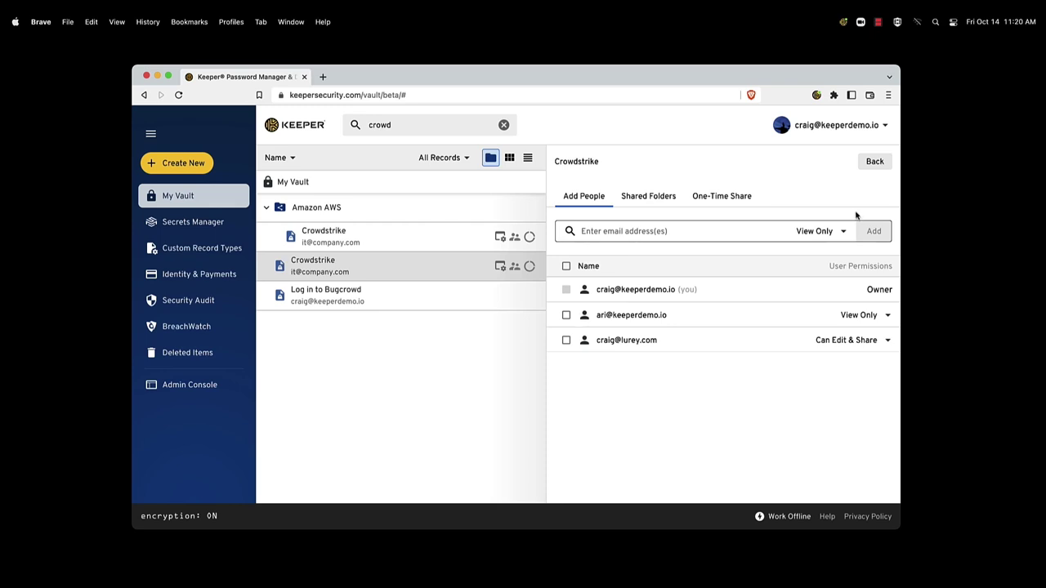
click(870, 162)
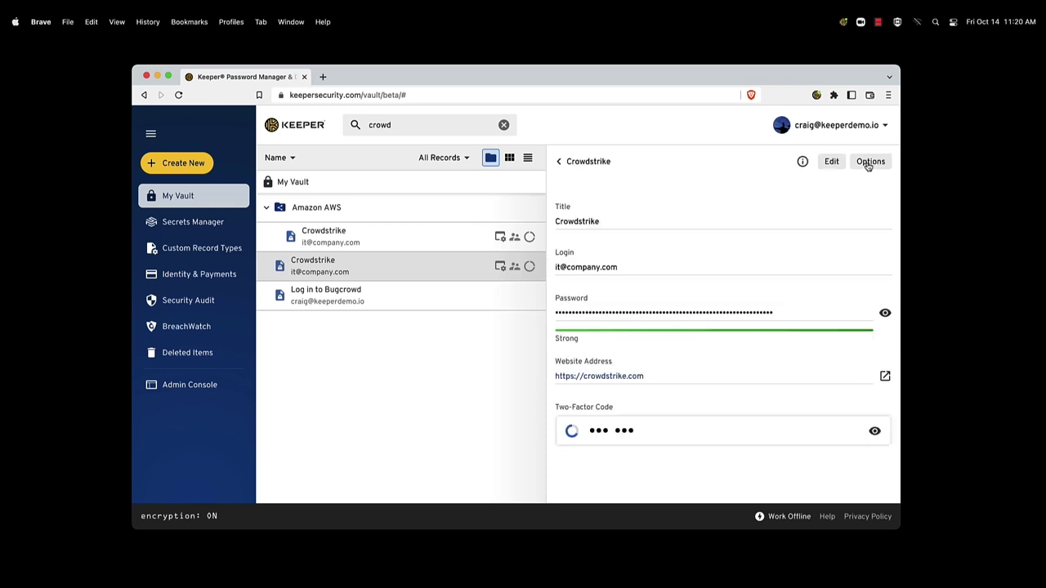
Step: Generate and copy a one-time share link for Crowdstrike with a 1-hour expiration
click(868, 163)
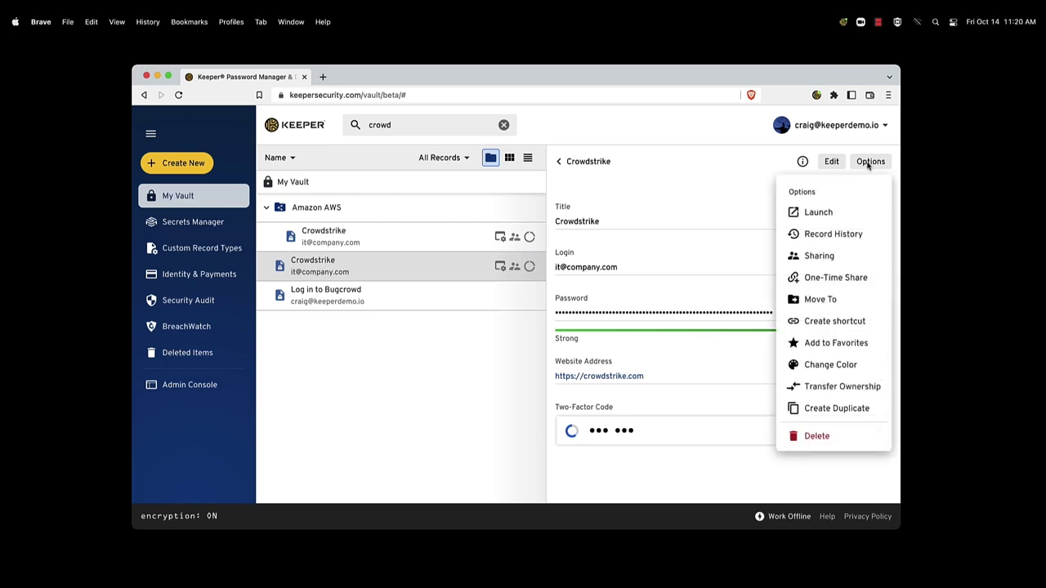
click(862, 280)
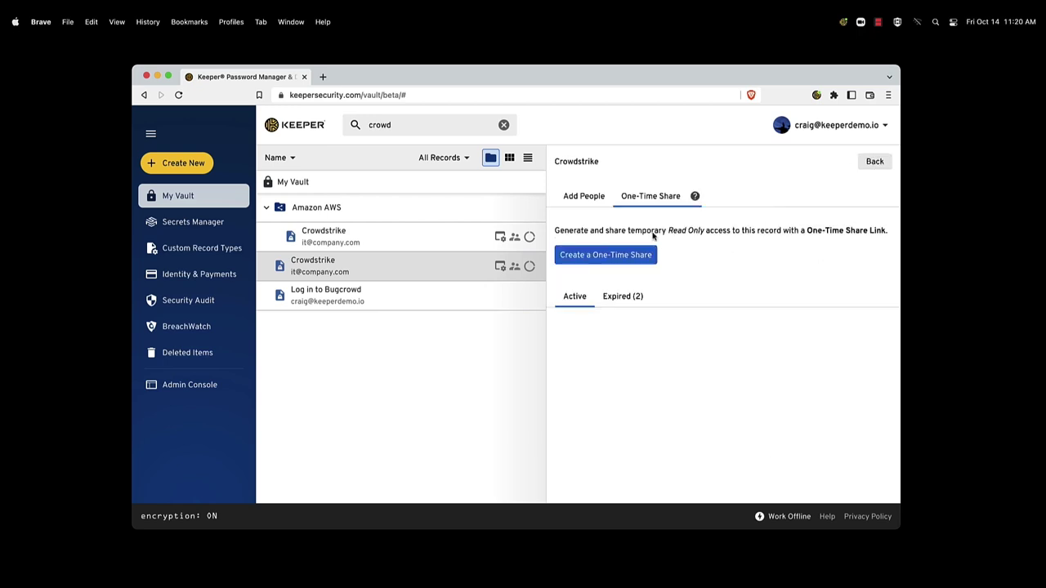
click(631, 260)
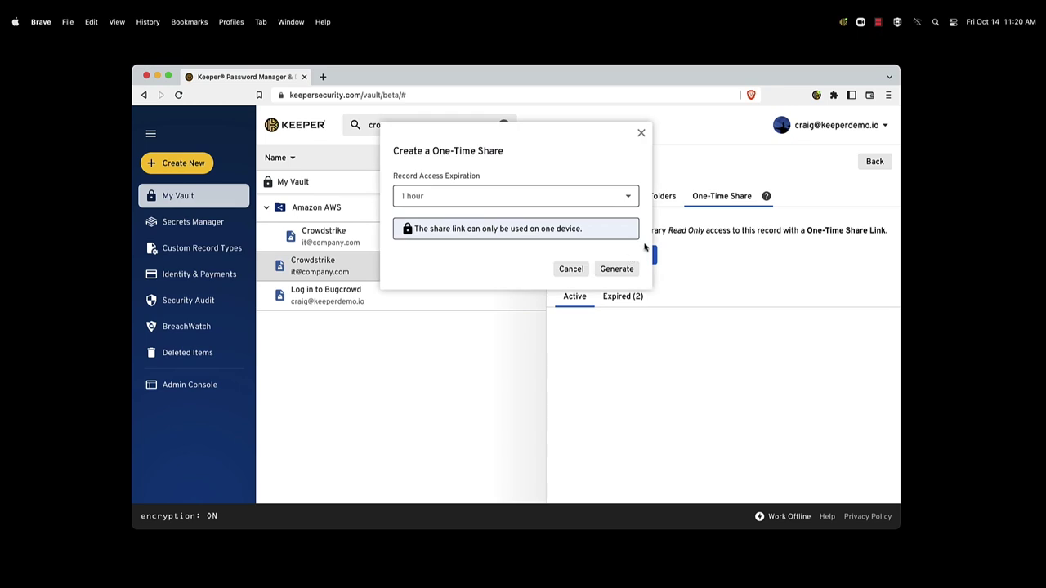
click(534, 193)
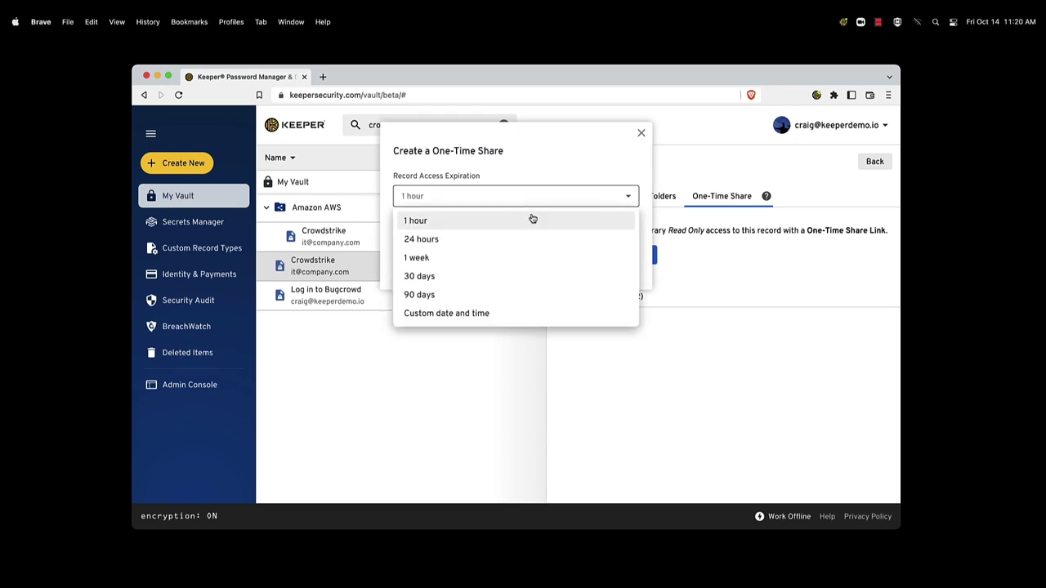
click(535, 189)
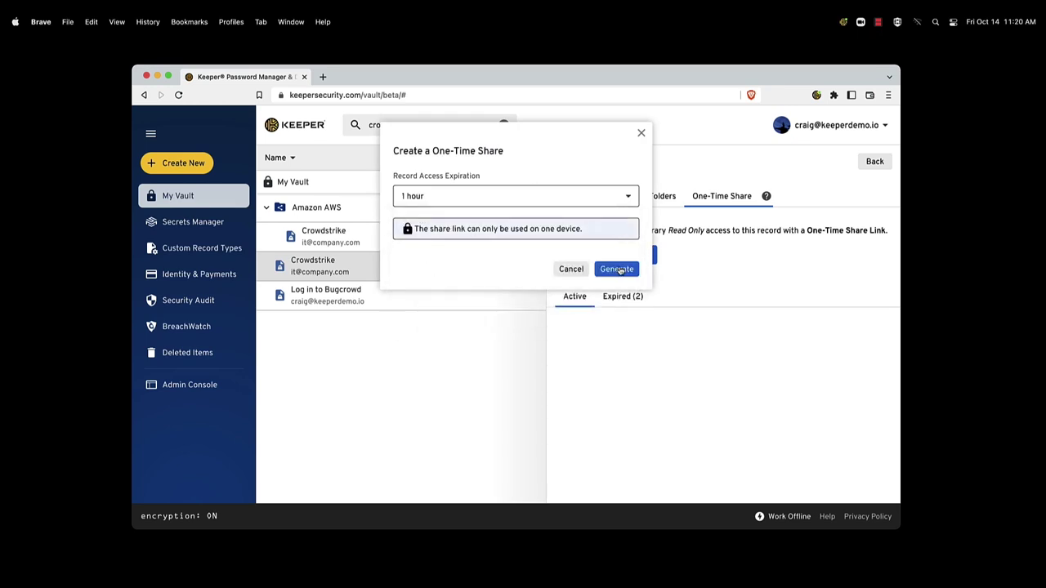
click(619, 269)
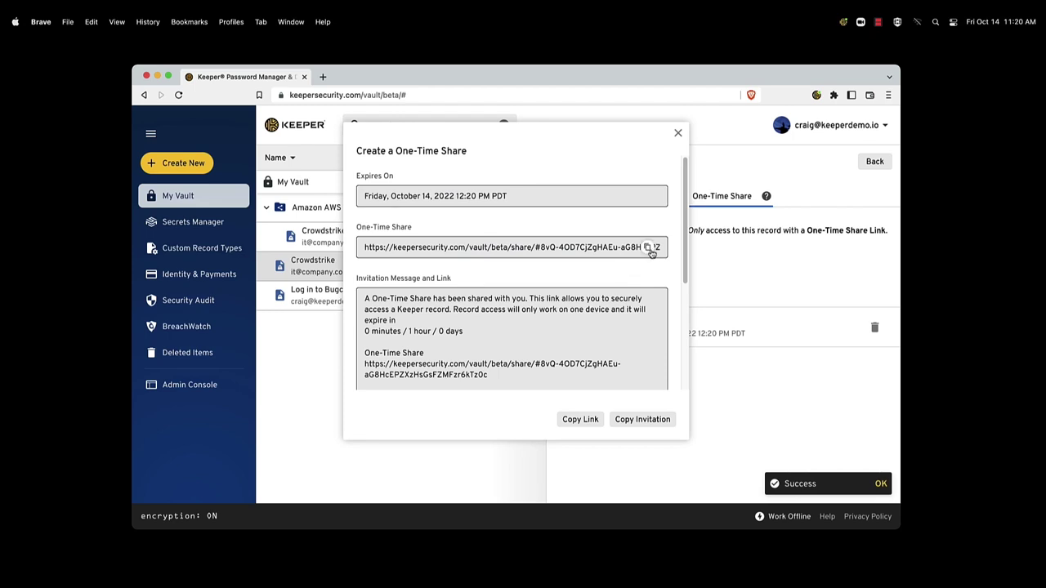
click(649, 249)
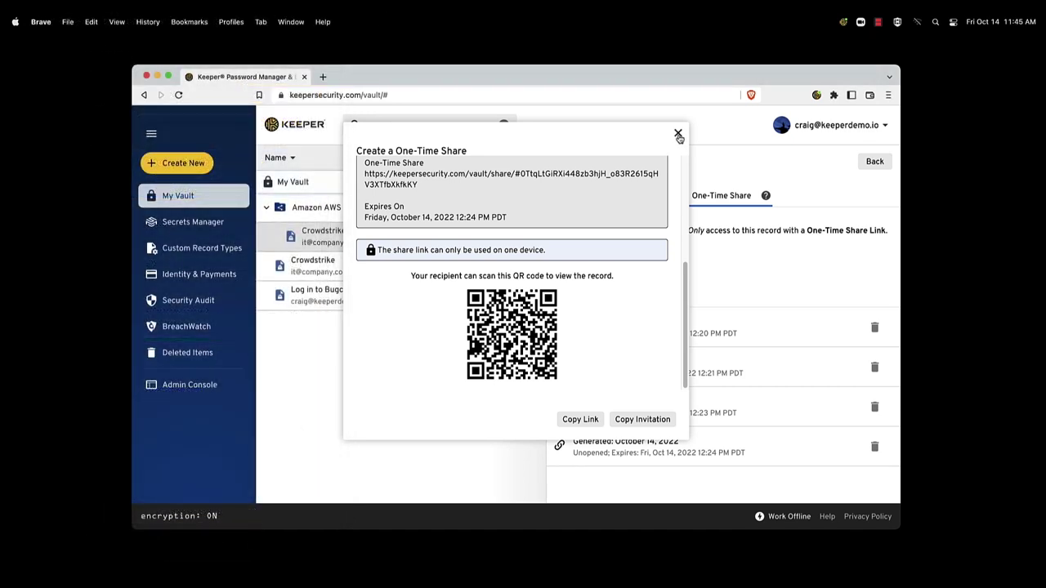
Step: Close the link dialog, clear the search, and open the GitHub (demo) record
click(678, 134)
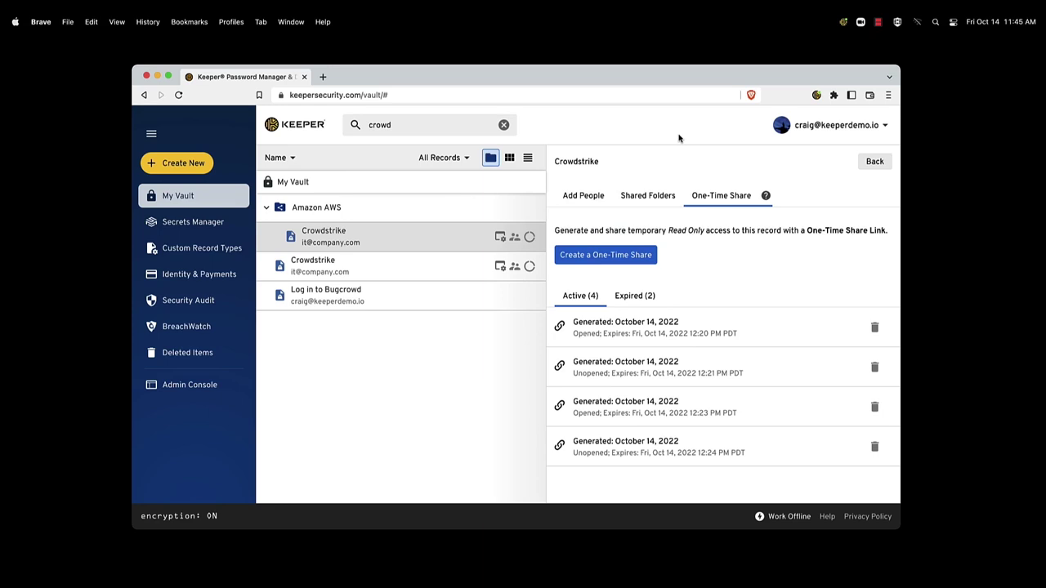
click(504, 125)
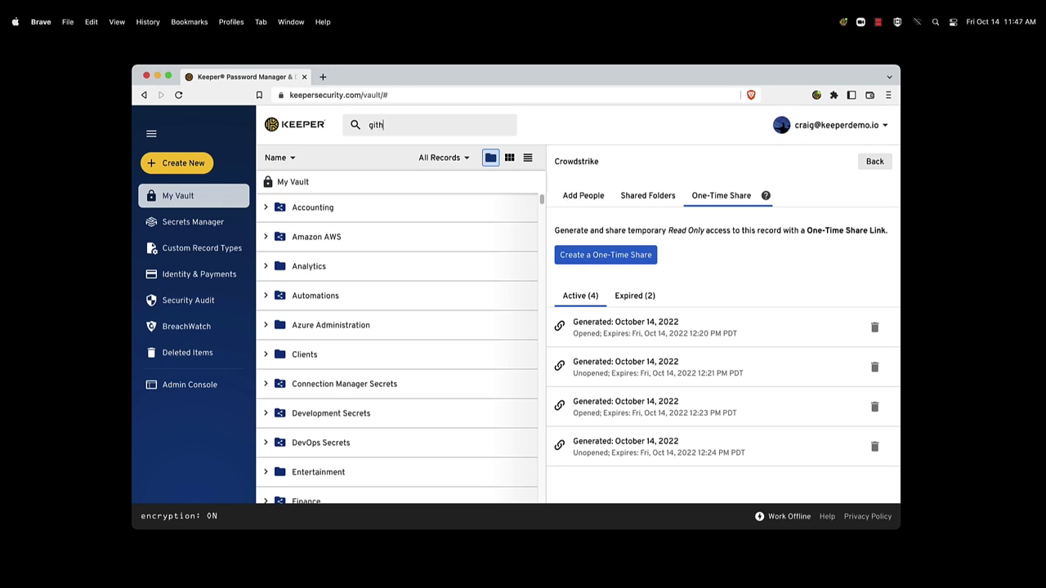
click(367, 203)
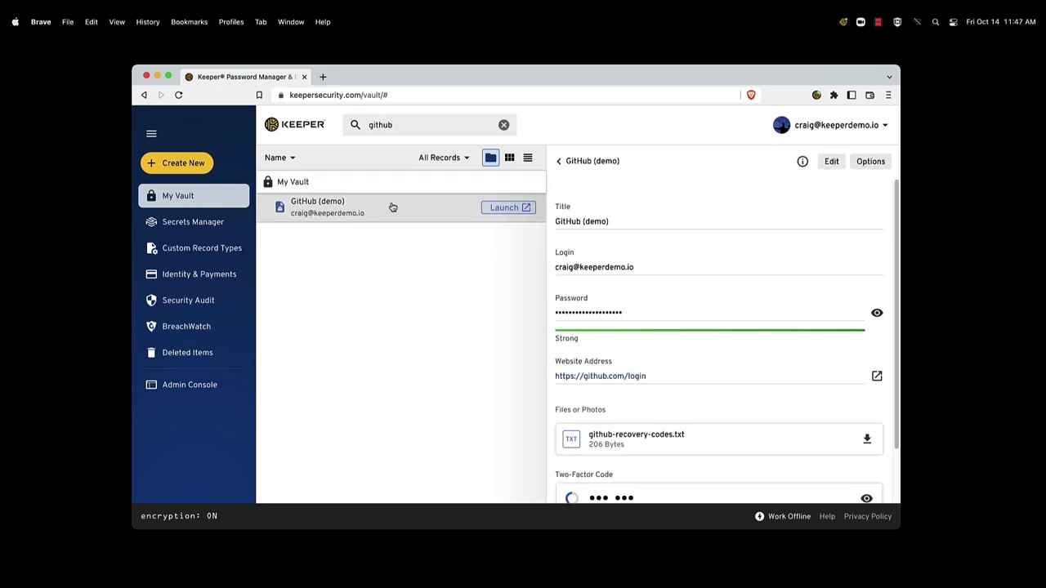
Step: Launch the GitHub (demo) login site in a new browser tab
click(508, 209)
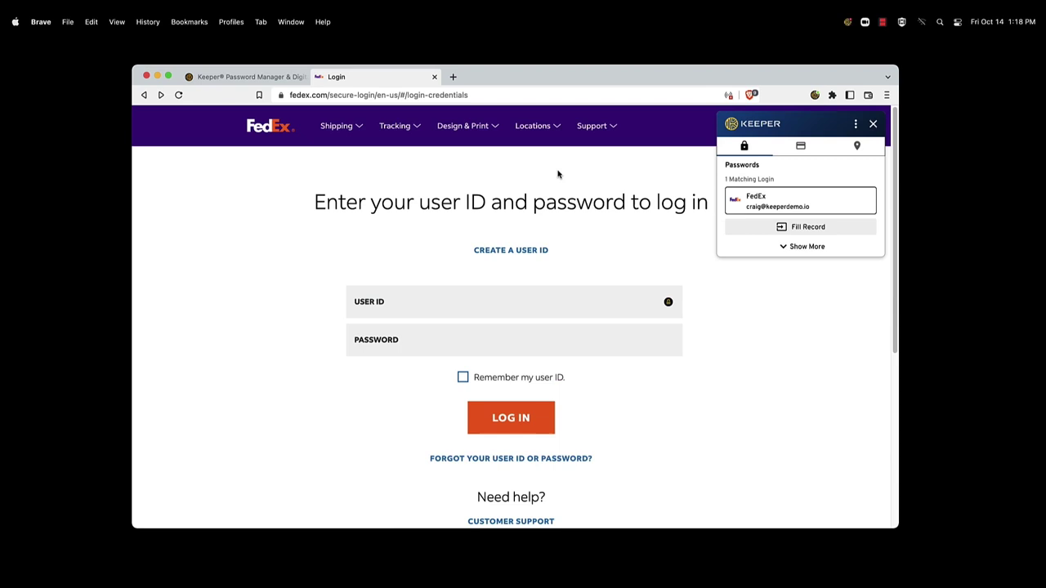
Step: From KeeperFill on the FedEx USER ID field, start a new login record with Create New
click(668, 302)
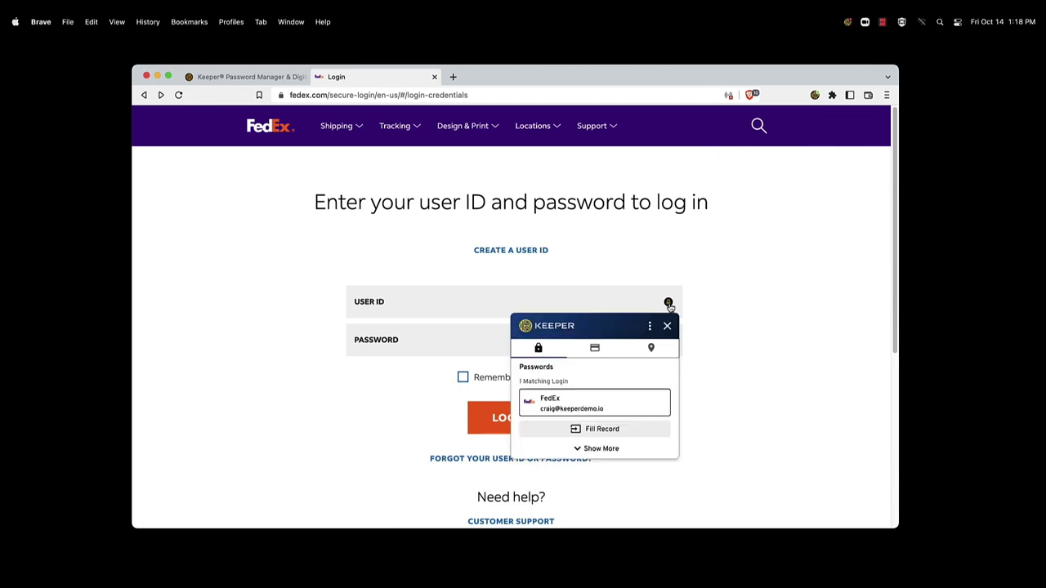
click(650, 325)
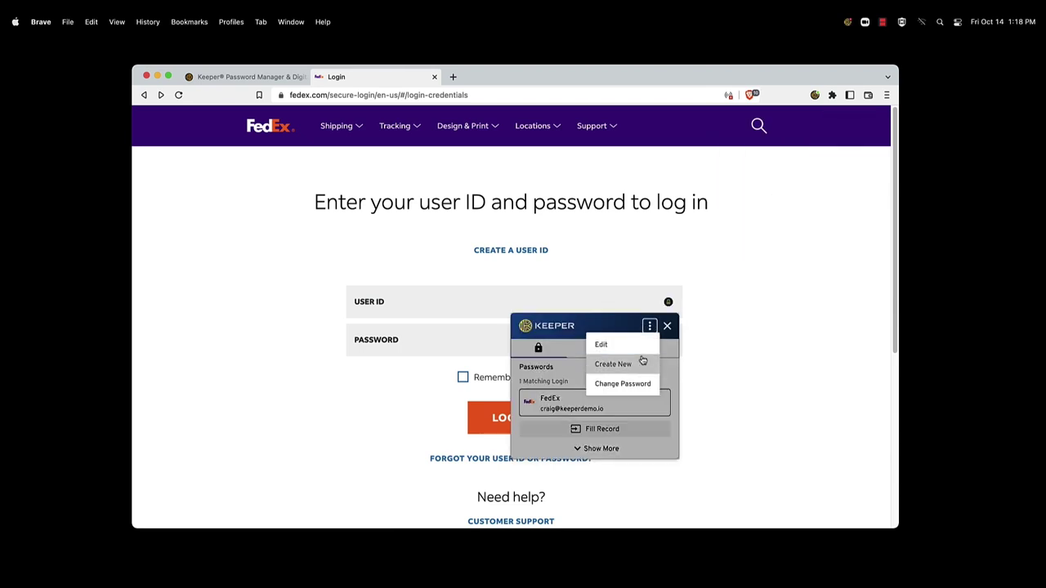
click(645, 362)
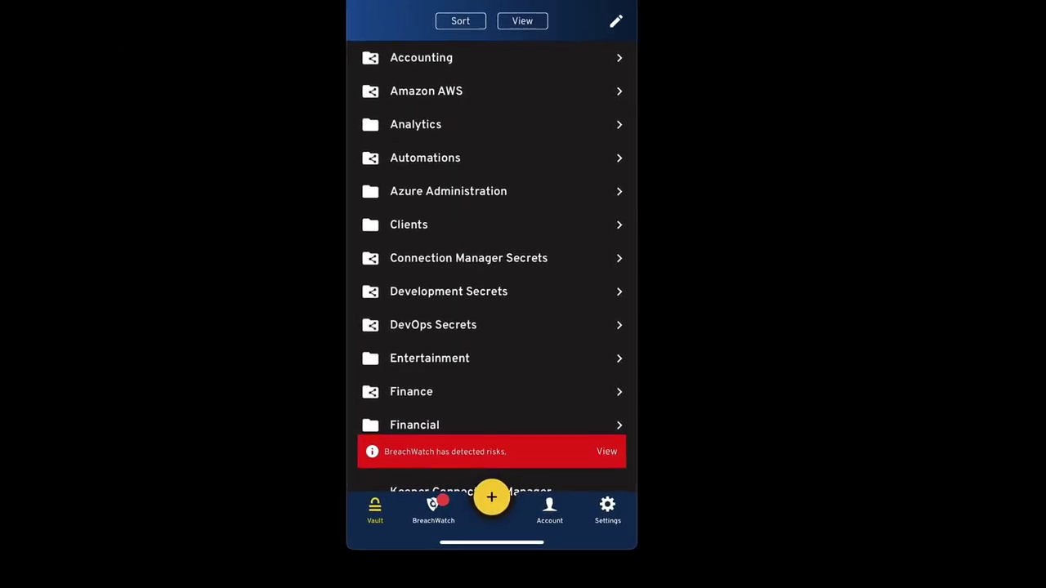
Step: Open the Amazon AWS folder and its Production subfolder in the iOS app
click(426, 90)
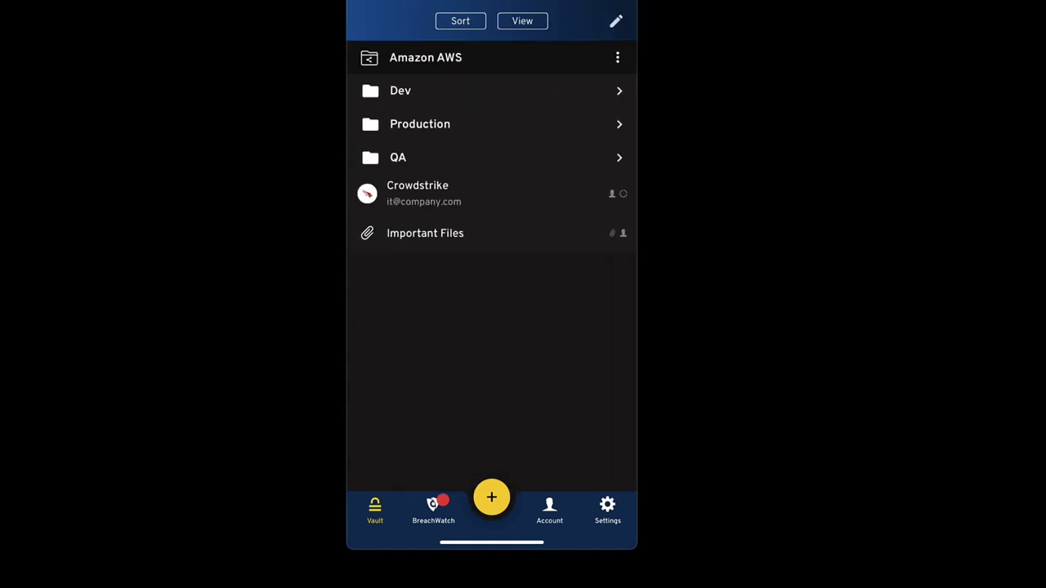
click(409, 124)
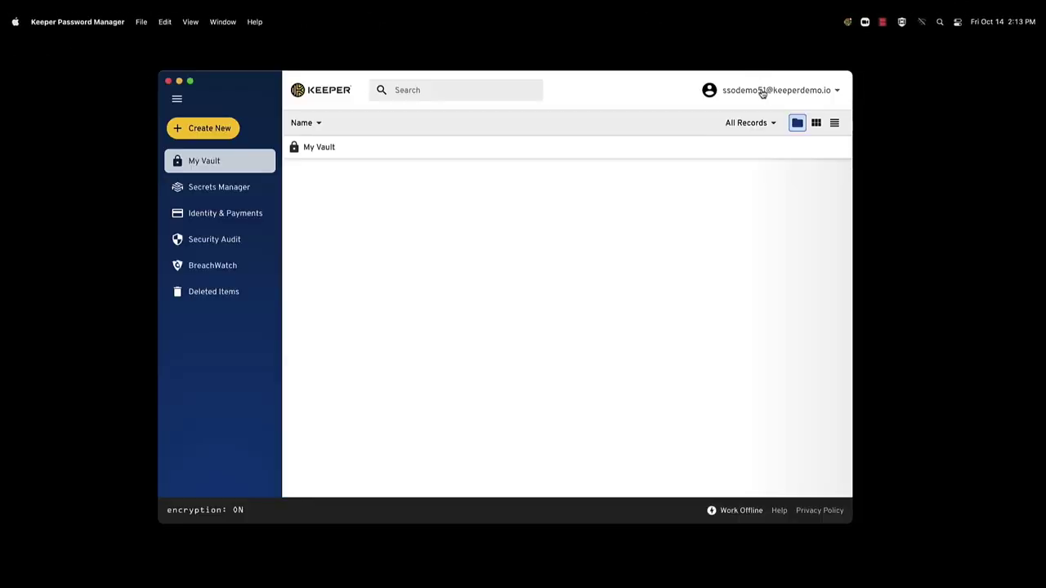
Step: Import the seven saved Safari passwords into the vault, unlocking them with the Mac password
click(761, 91)
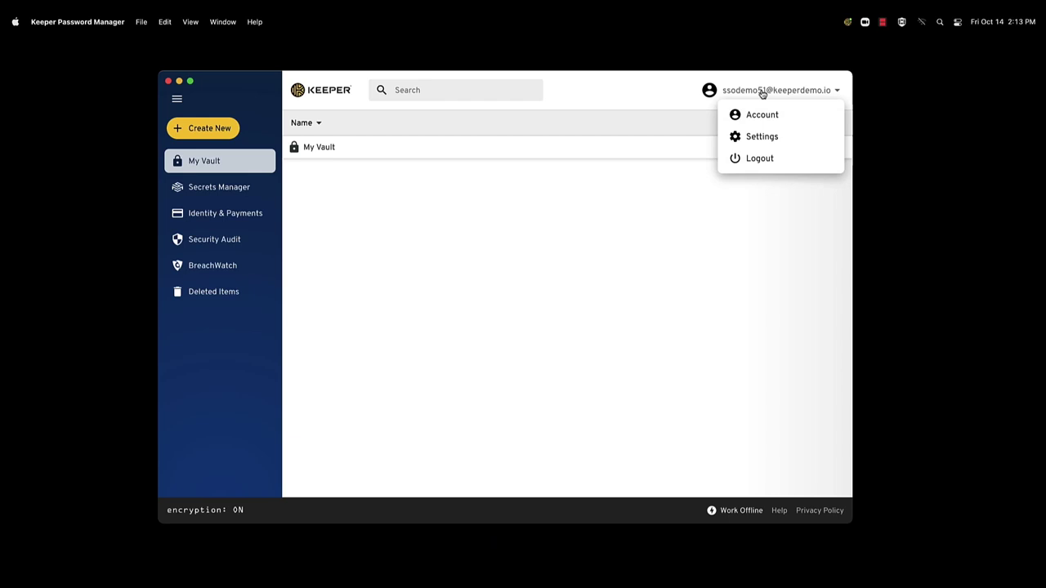
click(762, 138)
click(378, 271)
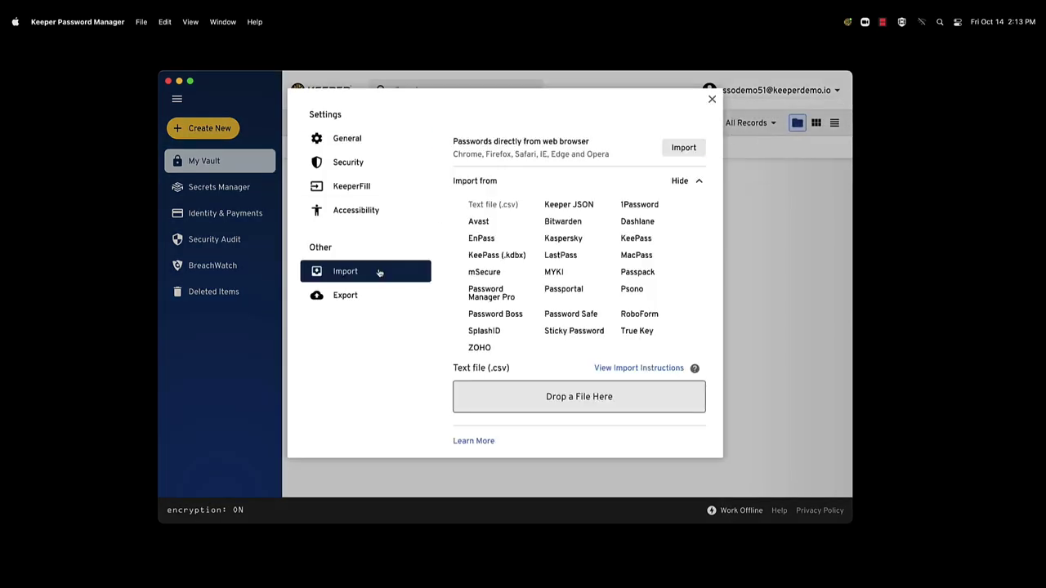
click(673, 152)
click(587, 322)
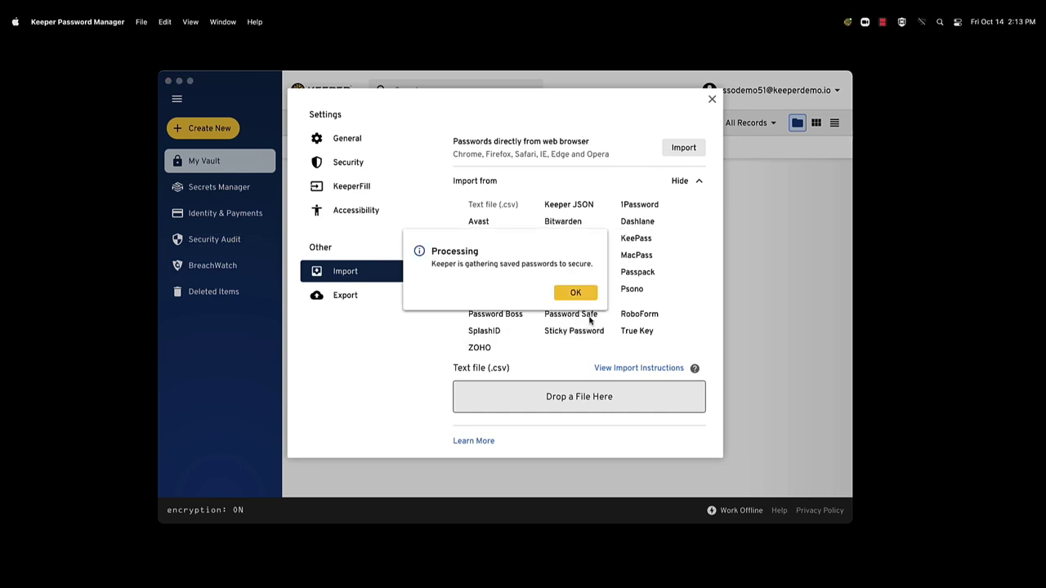
text(•••••••••••••••)
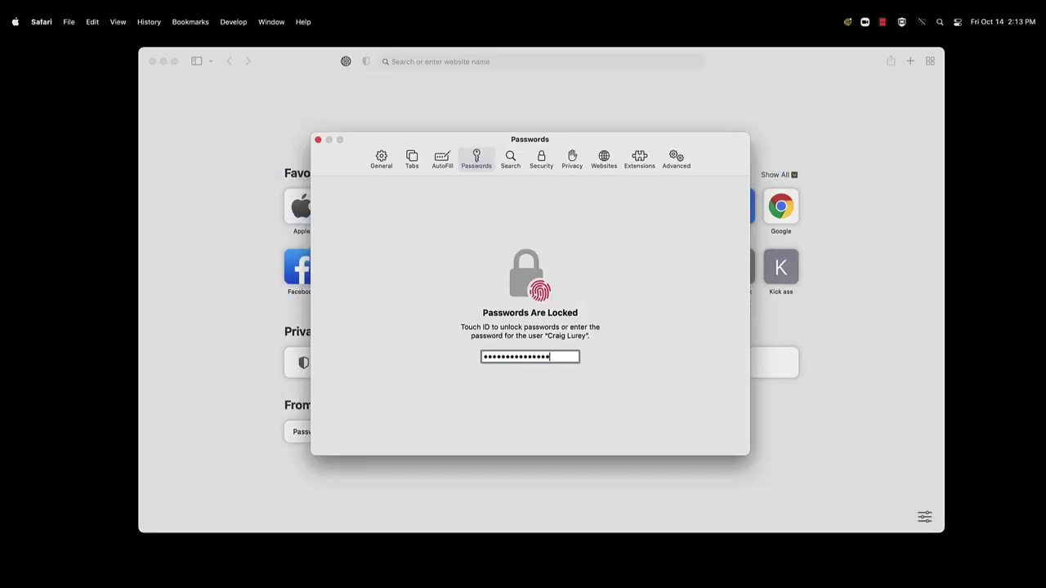
key(Return)
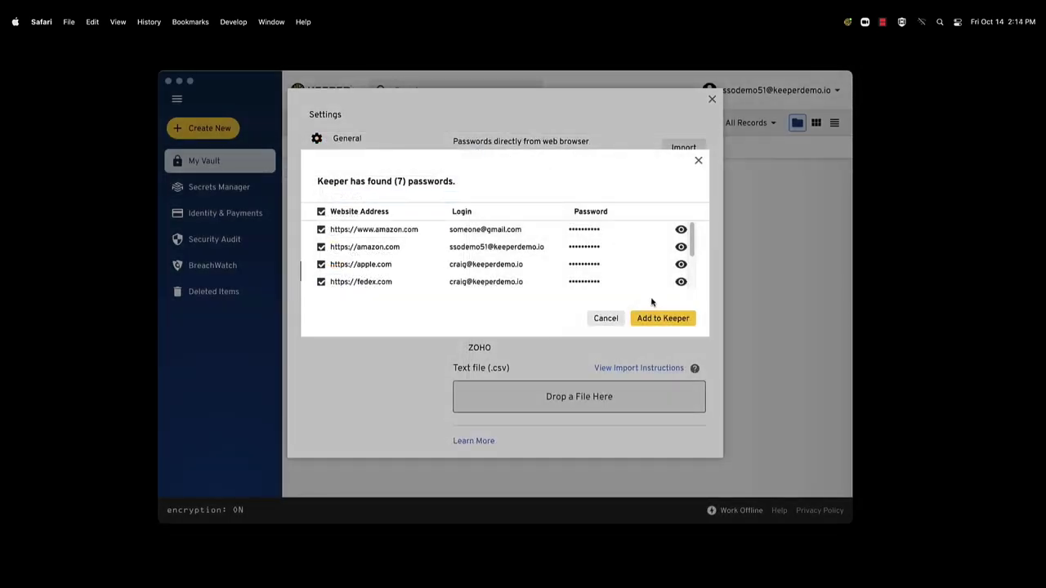
click(670, 318)
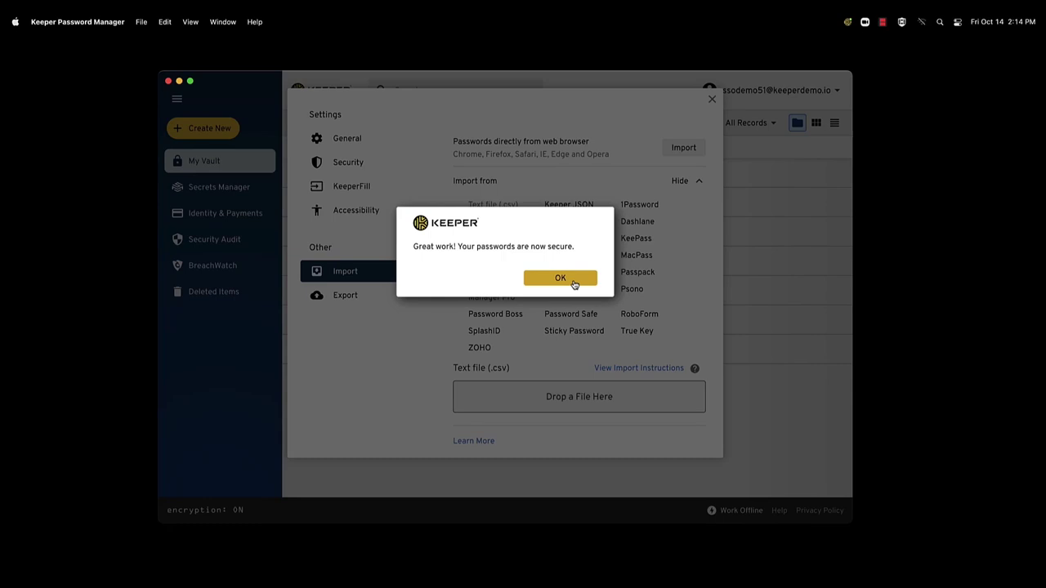
click(574, 281)
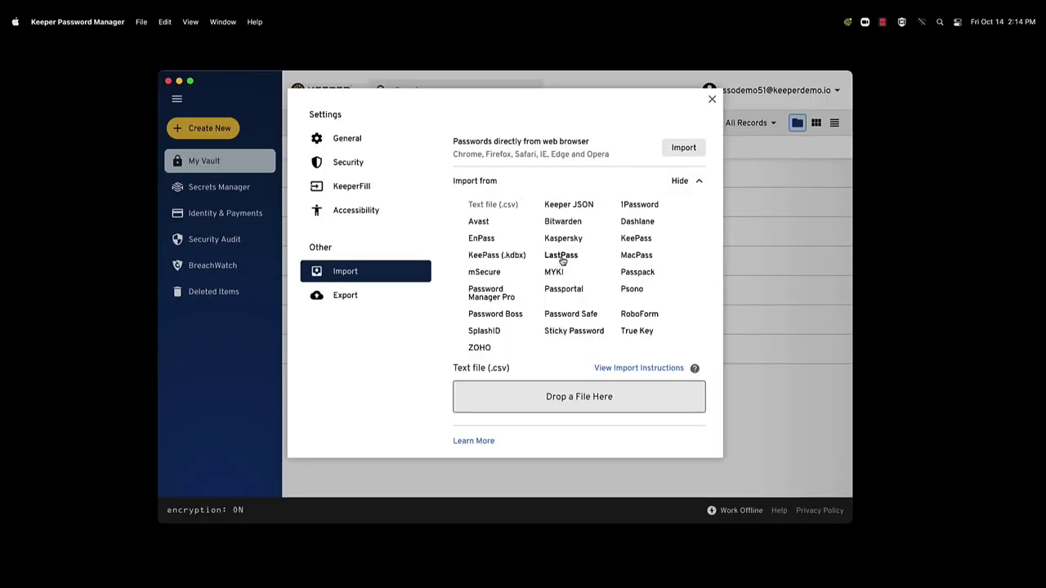
Step: View the LastPass transfer options, then return to the vault and bring up Create New
click(562, 257)
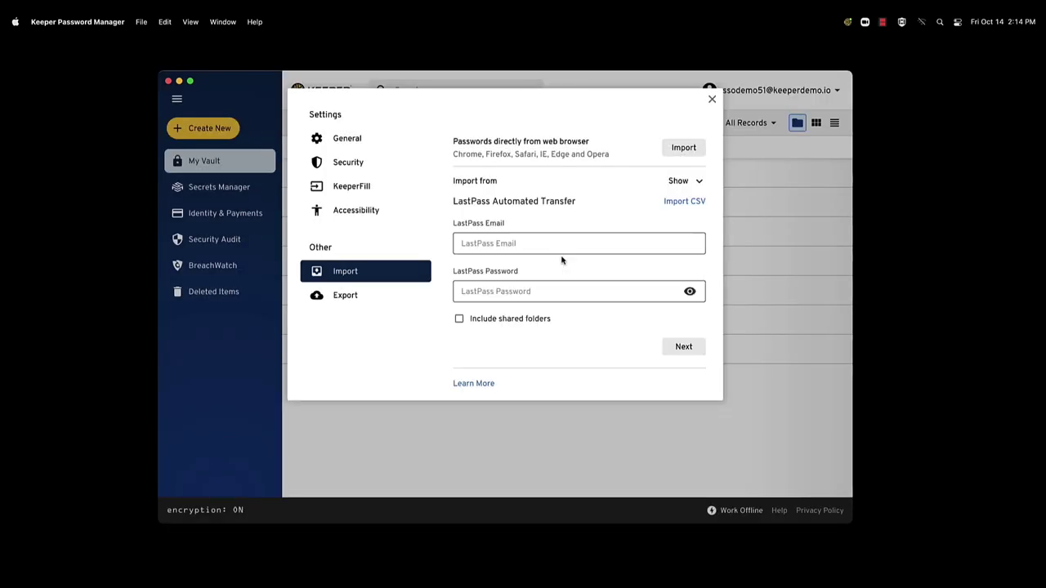
click(711, 100)
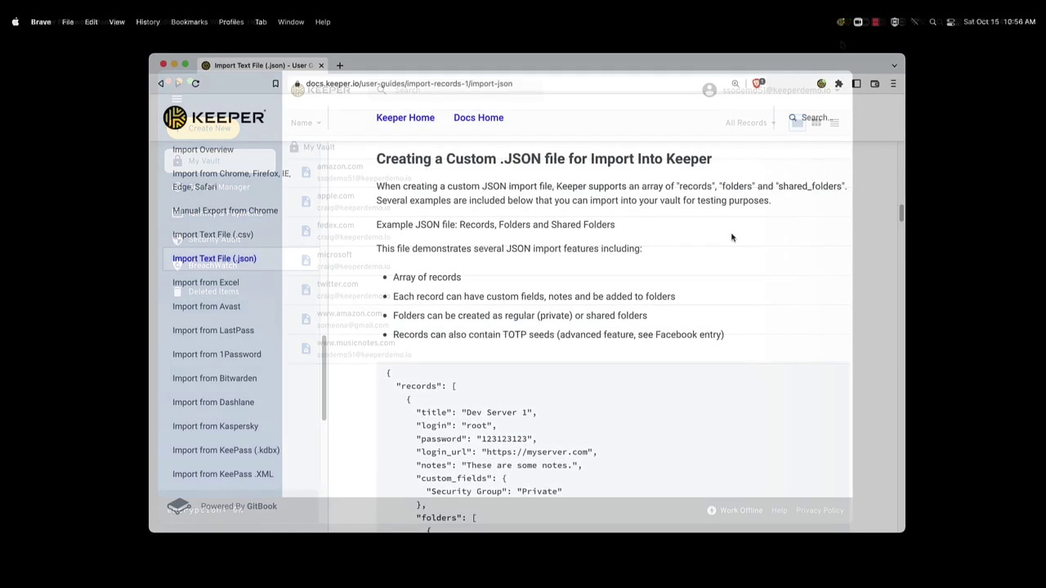
scroll(733, 235, down, 5)
scroll(732, 238, down, 10)
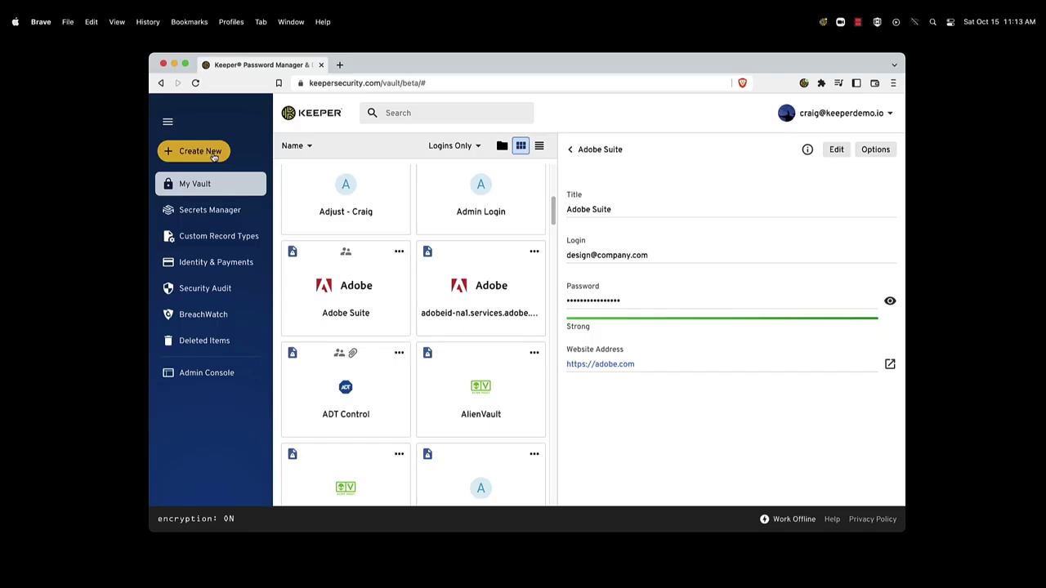
click(214, 154)
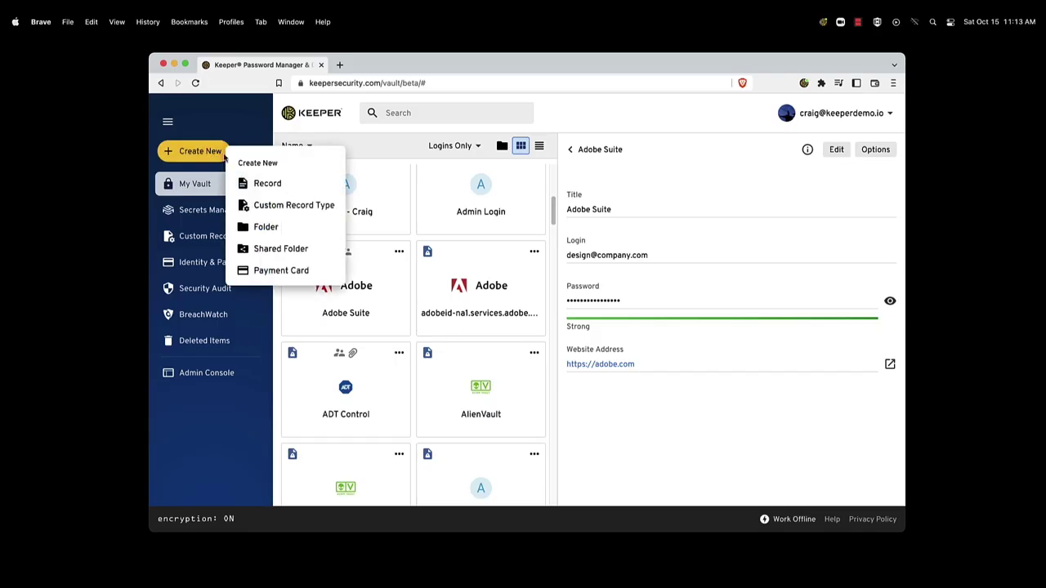
Step: Start a new Record of type Login and continue to its blank form
click(278, 181)
click(448, 194)
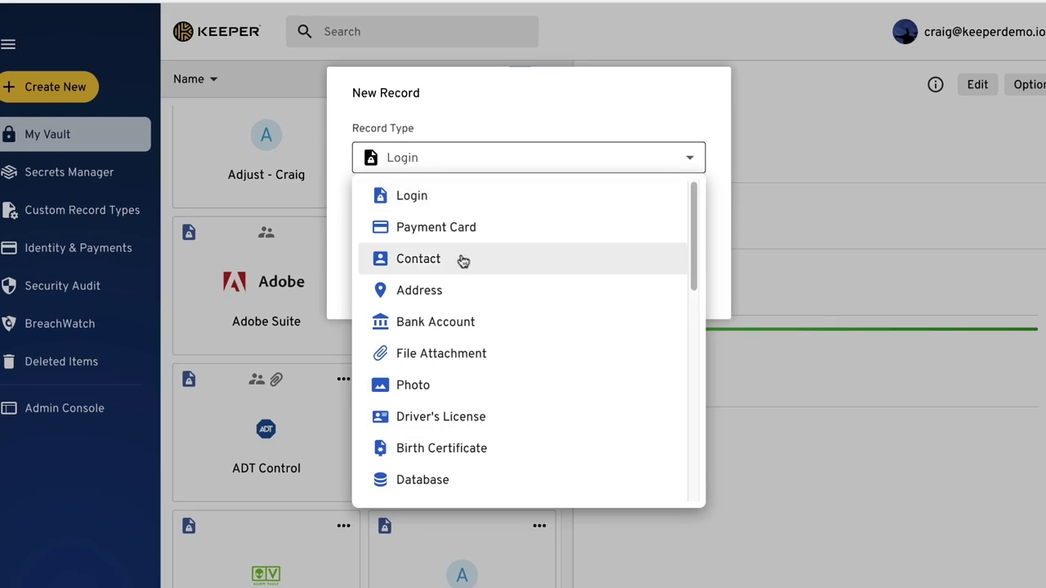
scroll(474, 357, down, 2)
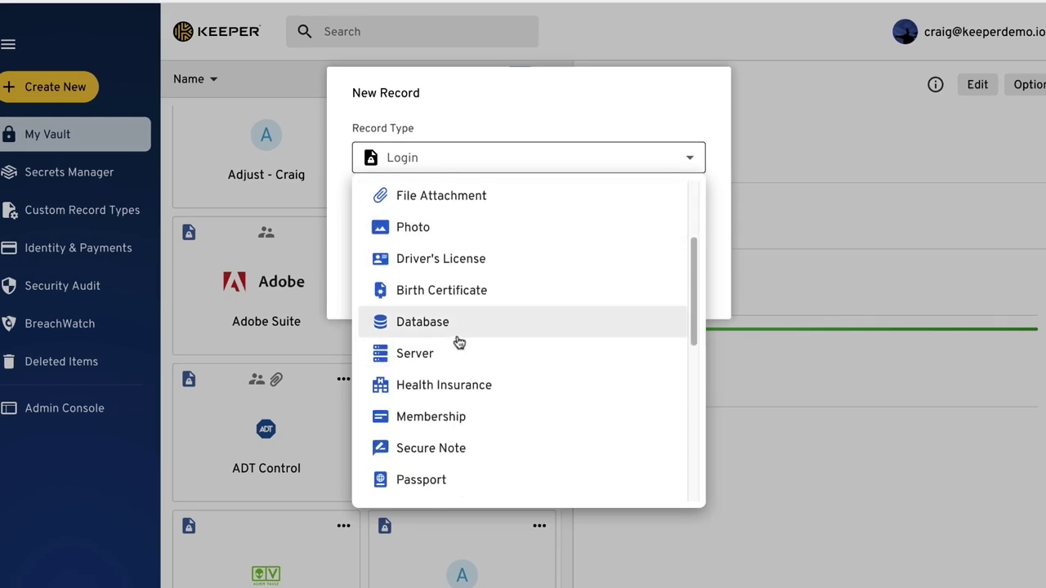
scroll(458, 302, up, 4)
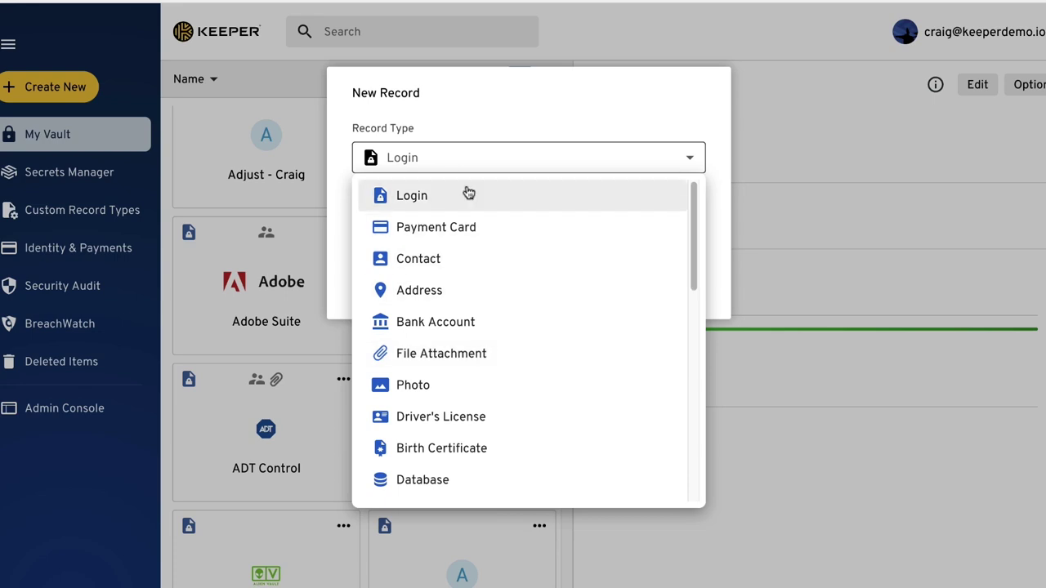
click(468, 192)
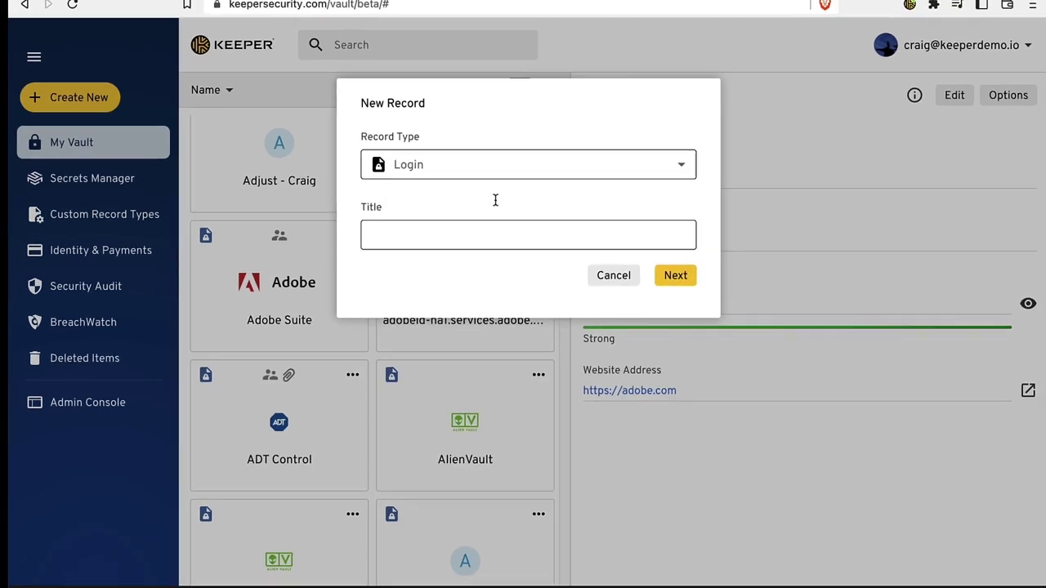
click(685, 292)
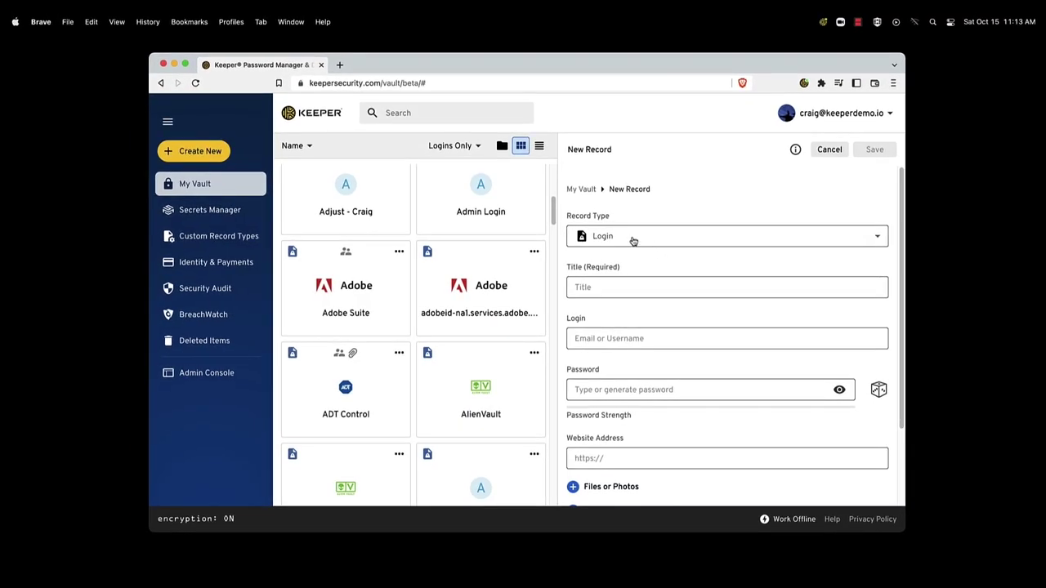
Step: Review the Employee HR Record and High Security Login custom types and the fields addable to High Security Login
click(215, 237)
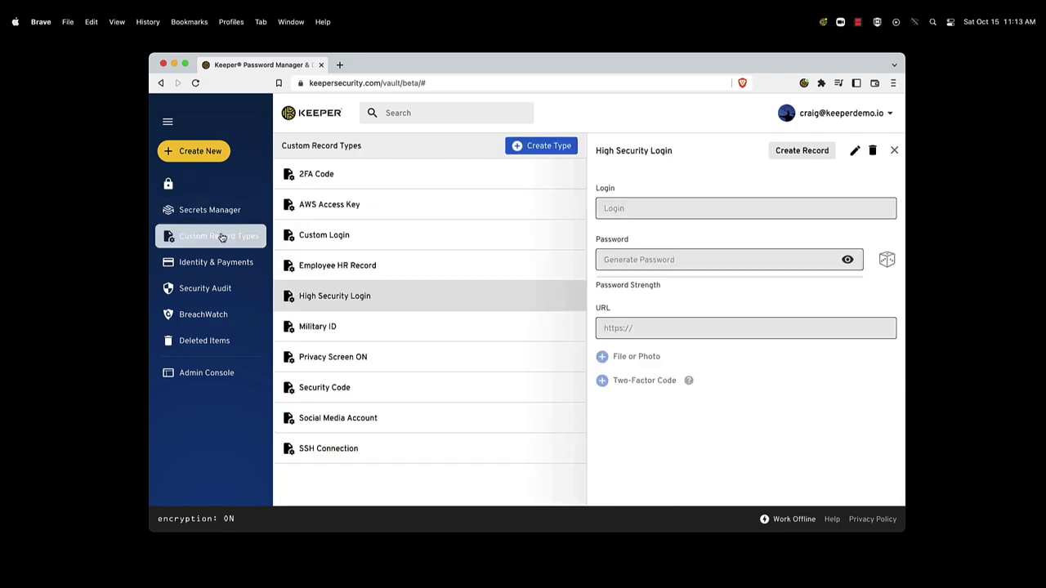
click(325, 272)
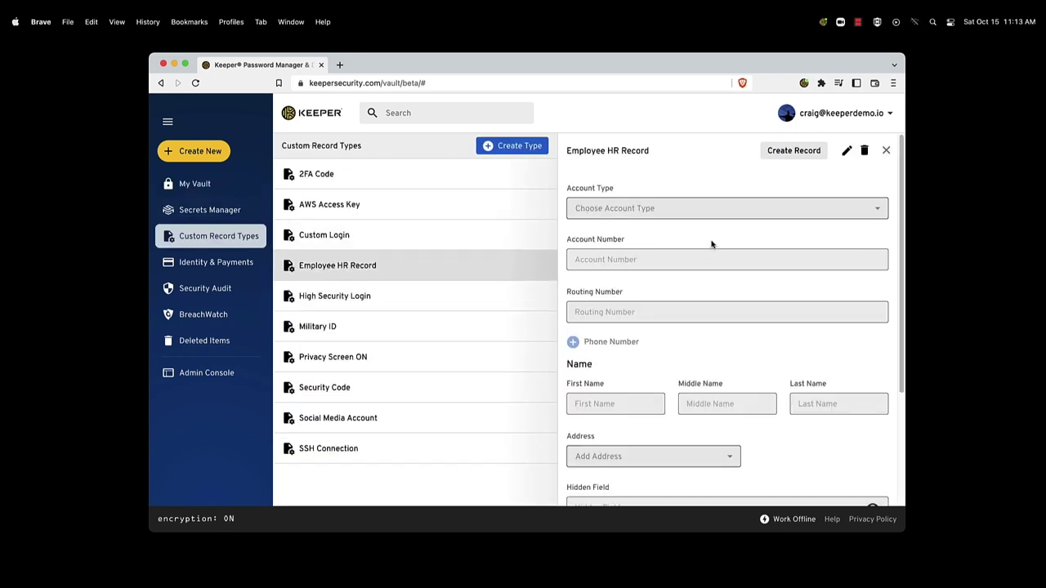
click(506, 296)
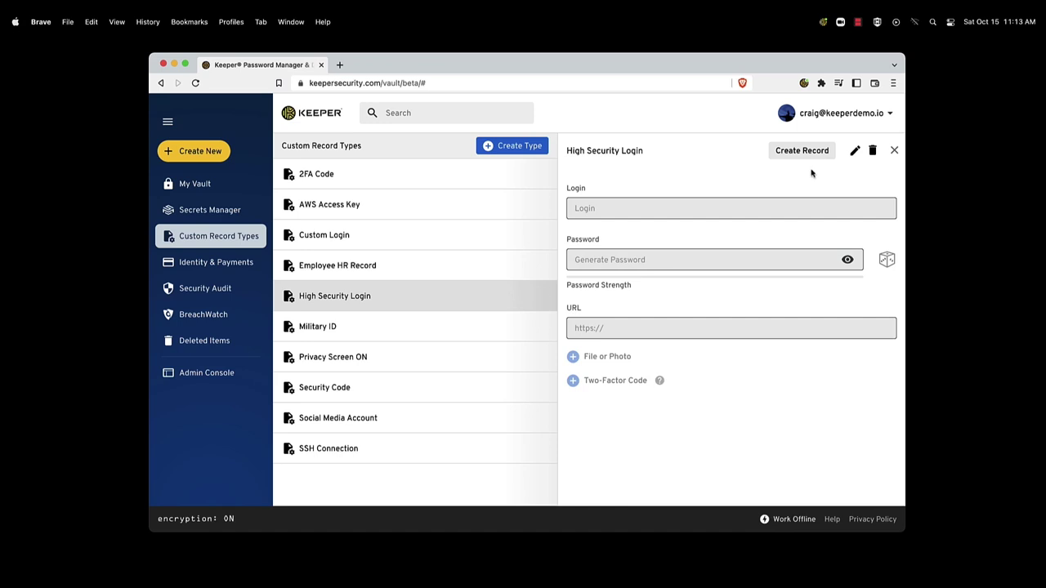
click(855, 151)
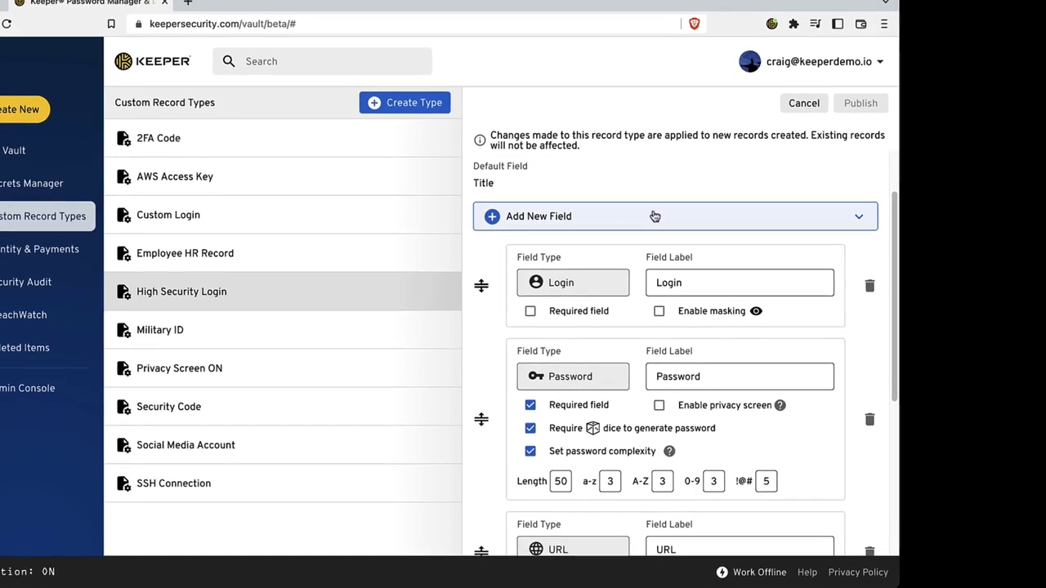
click(654, 216)
scroll(666, 393, down, 5)
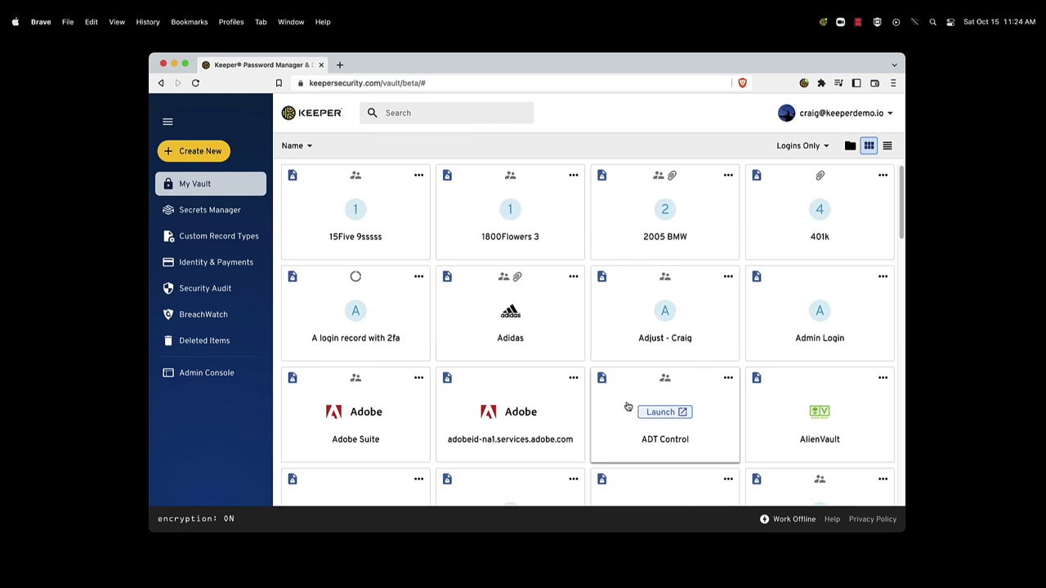
Step: Attach Overhead photo.png and Office Diagram.pdf to the ADT Control record and save it
click(627, 401)
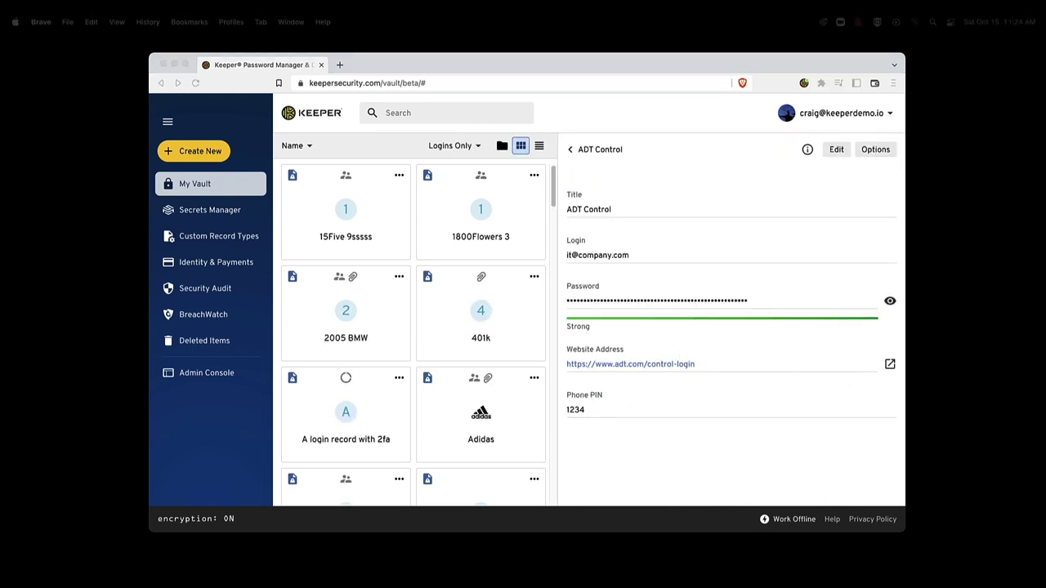
drag(766, 572, 698, 330)
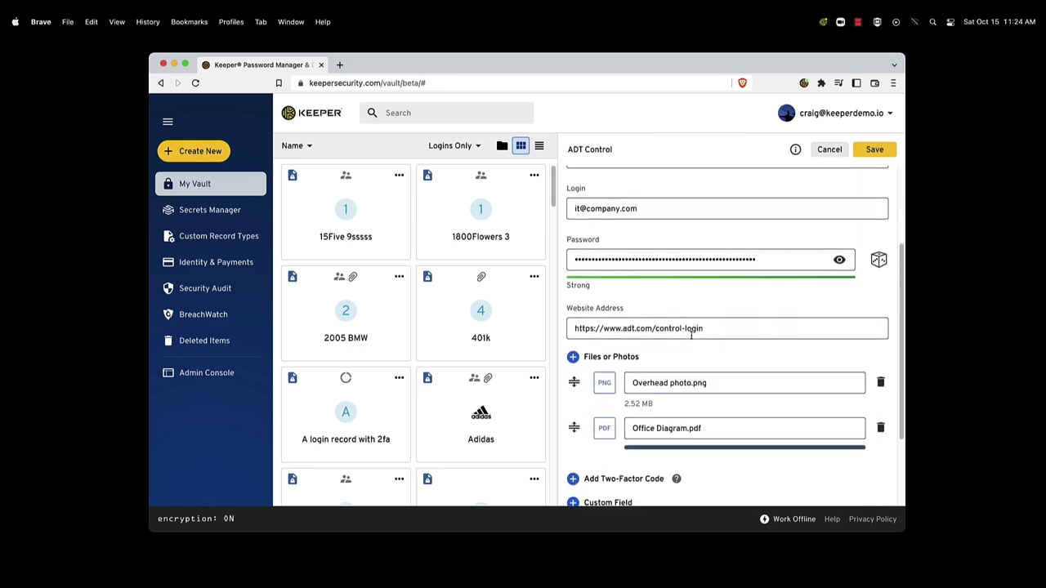
click(870, 150)
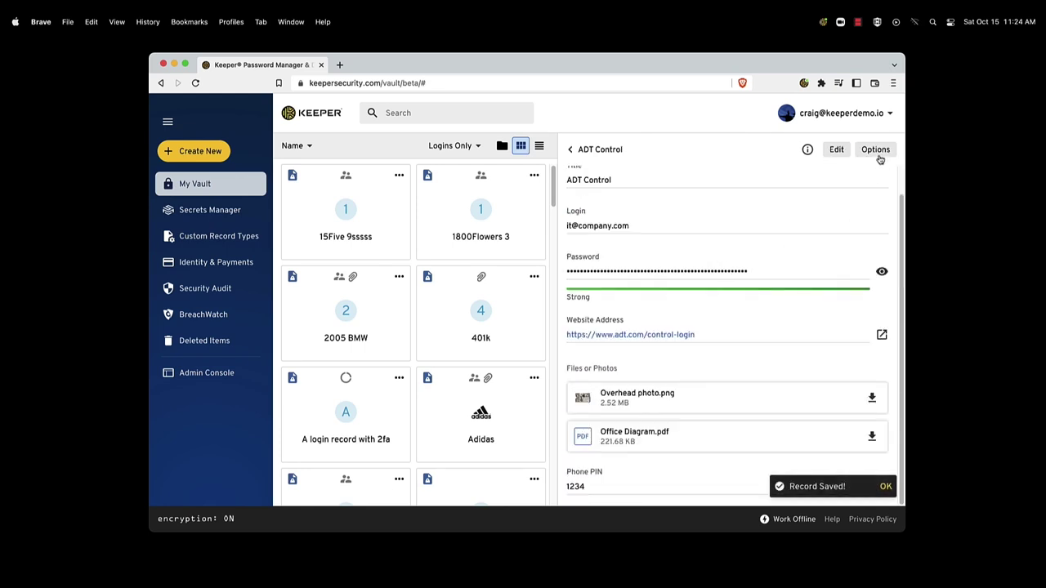
click(876, 152)
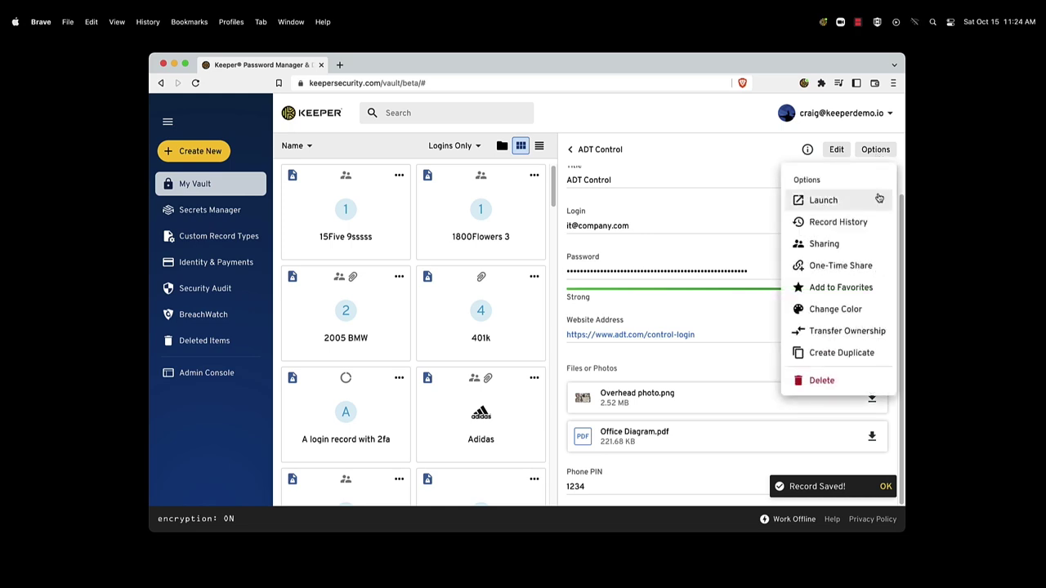
Step: Share the ADT Control record with a user from Share Admins, who gets View Only access
click(853, 244)
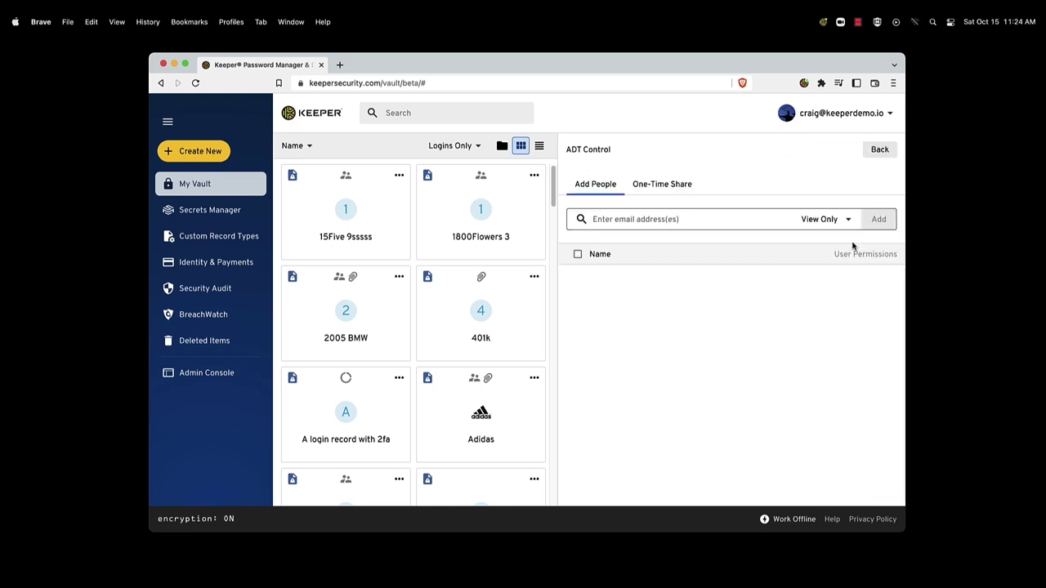
click(633, 219)
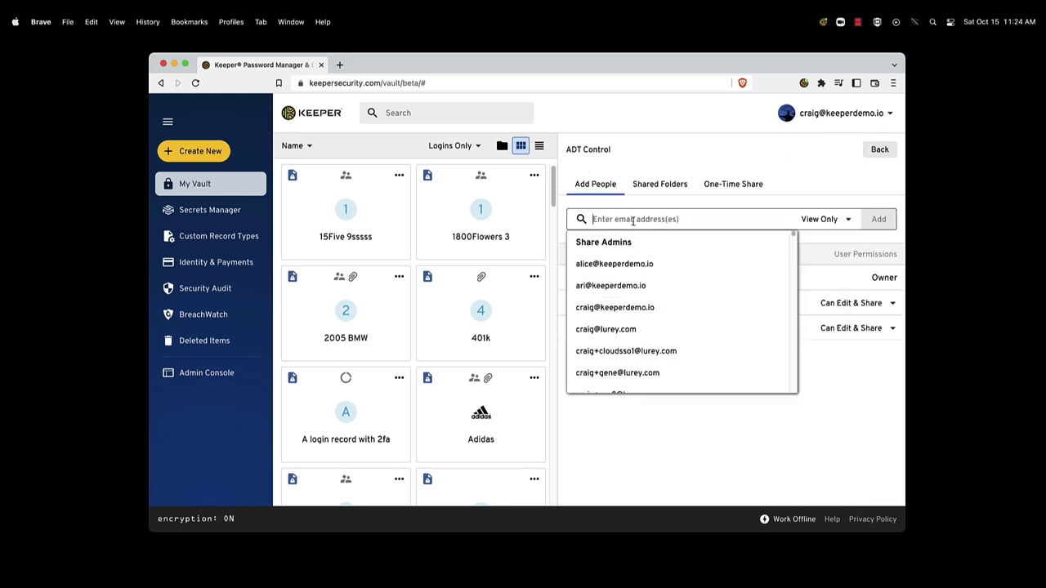
click(636, 283)
click(876, 221)
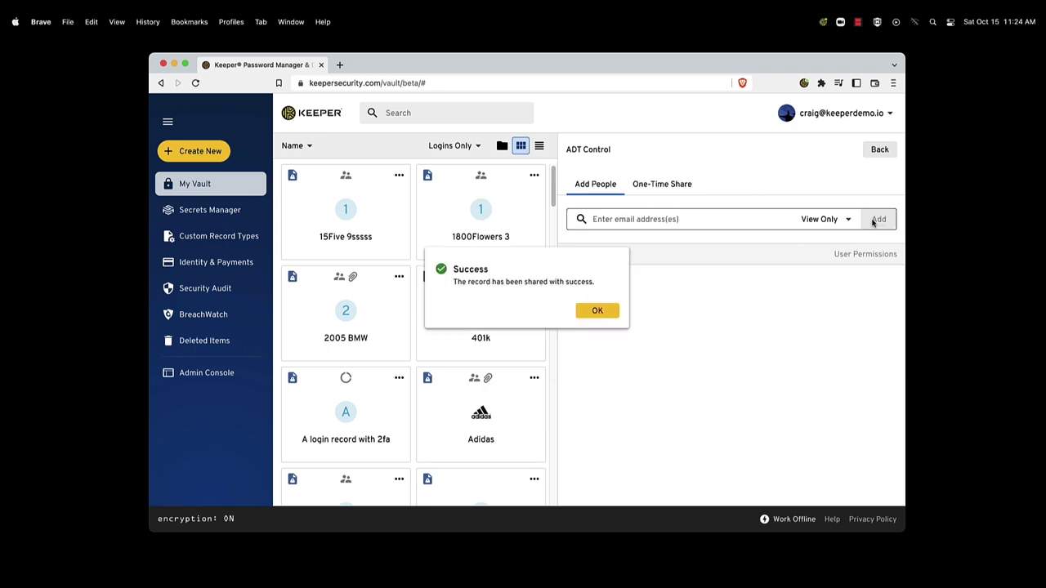
click(605, 312)
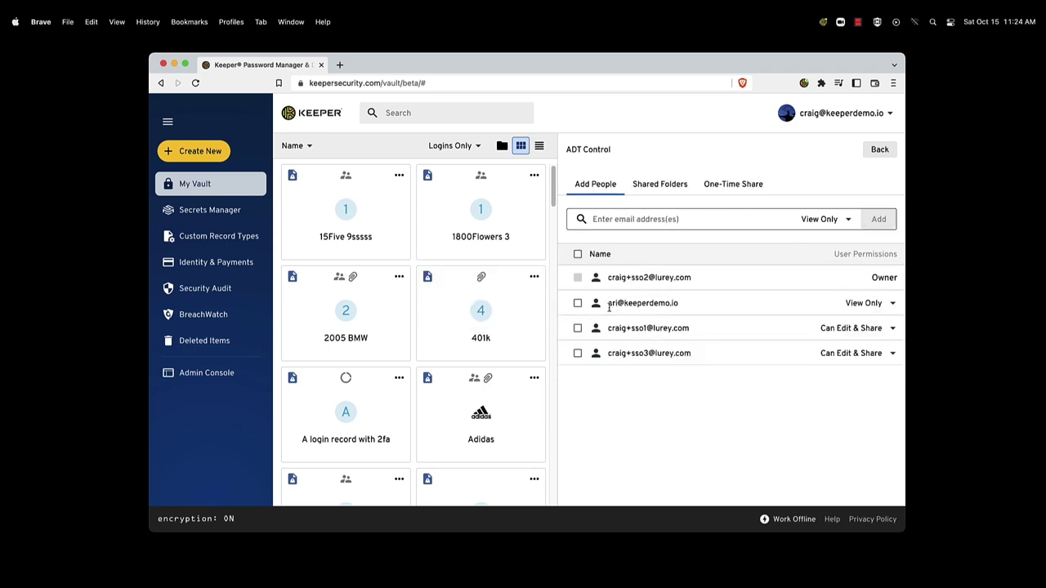
click(878, 151)
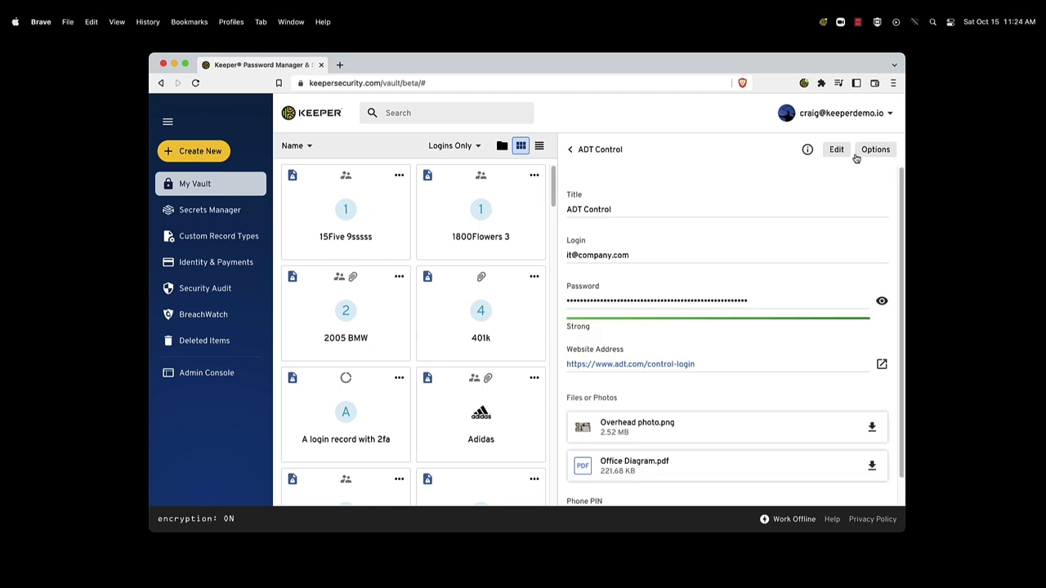
Step: View version V.40 in the record history, then bring up the Security Audit overview
click(876, 152)
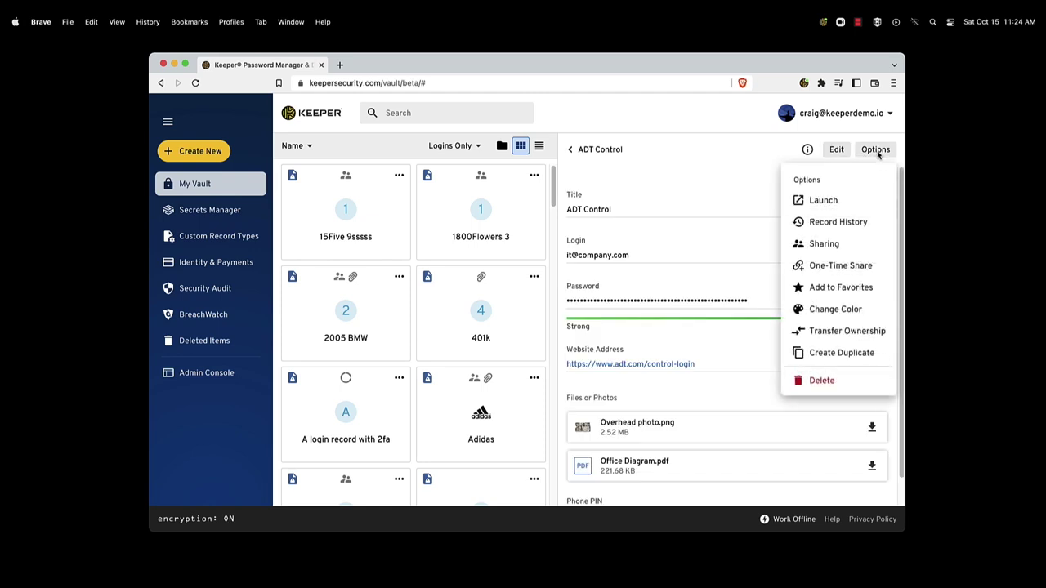
click(874, 229)
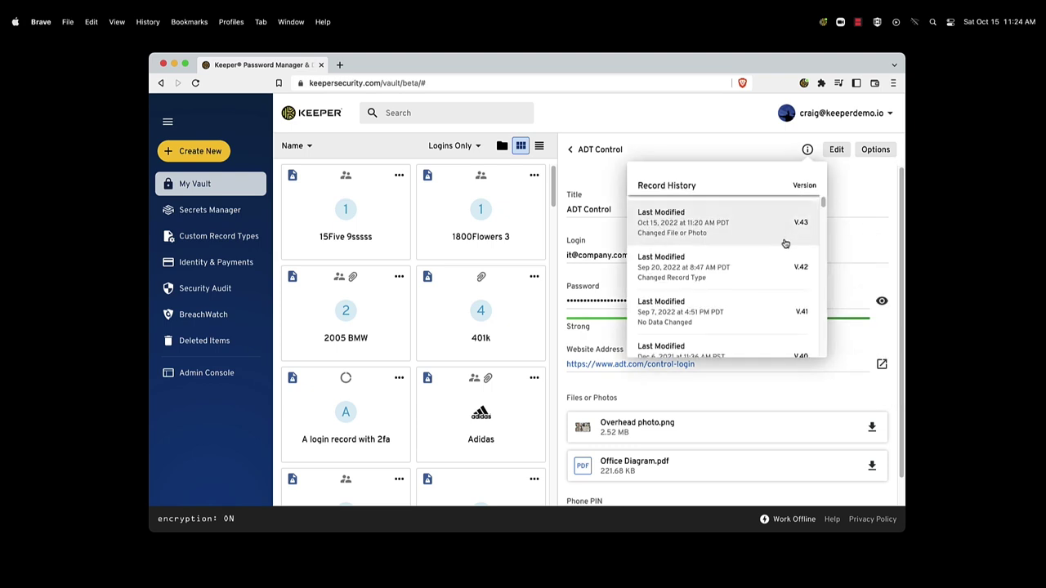
scroll(776, 250, down, 1)
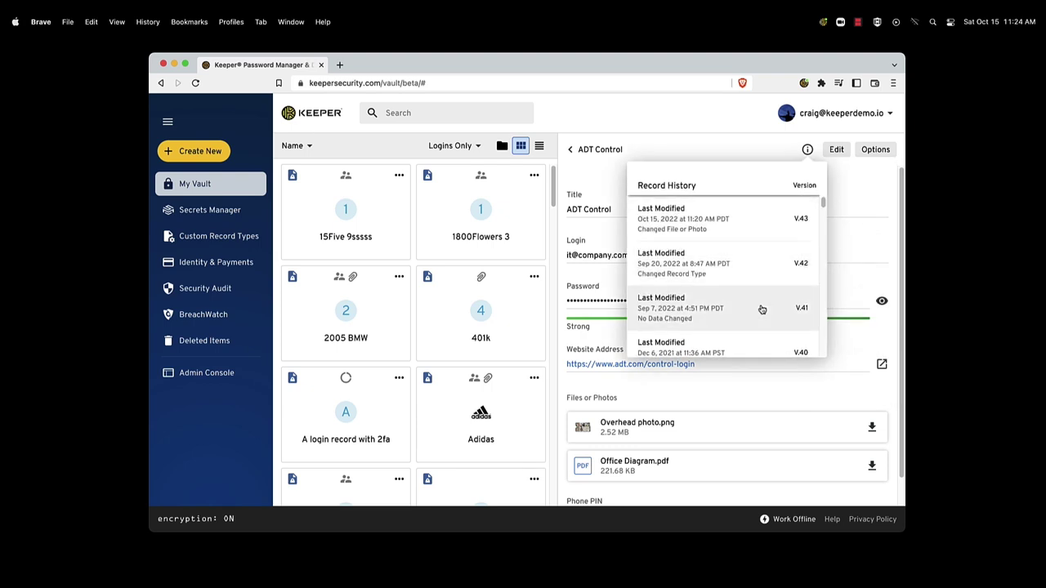
click(751, 343)
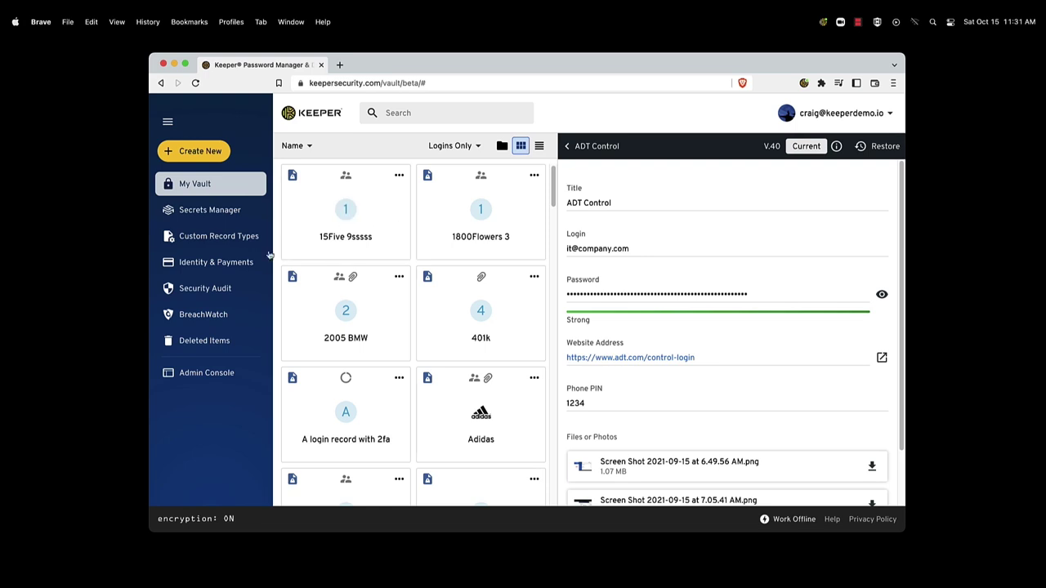
click(255, 287)
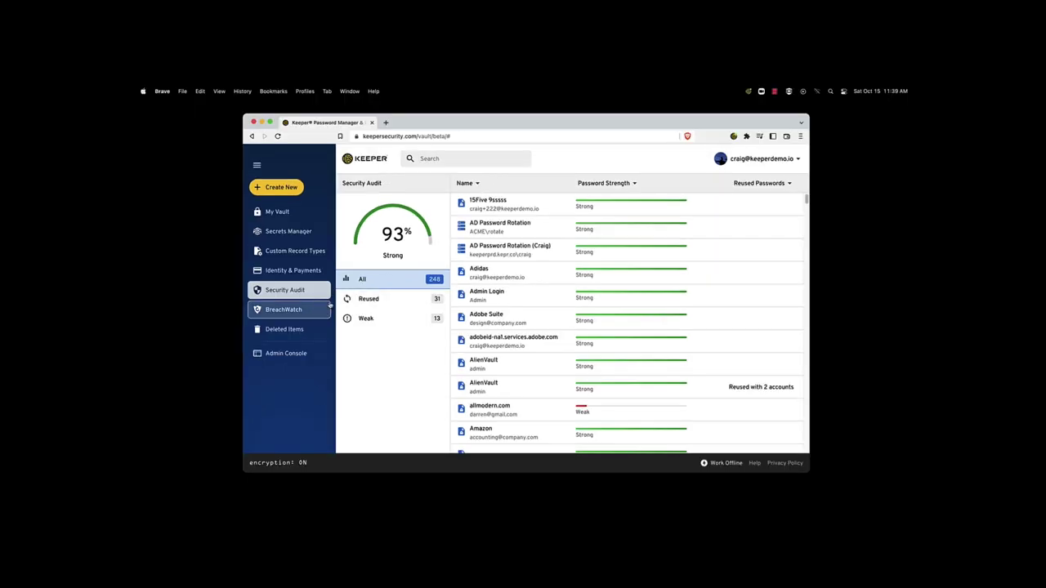
Step: In BreachWatch, read and dismiss the resolution guidance for the high-risk Microsoft Azure record
click(322, 313)
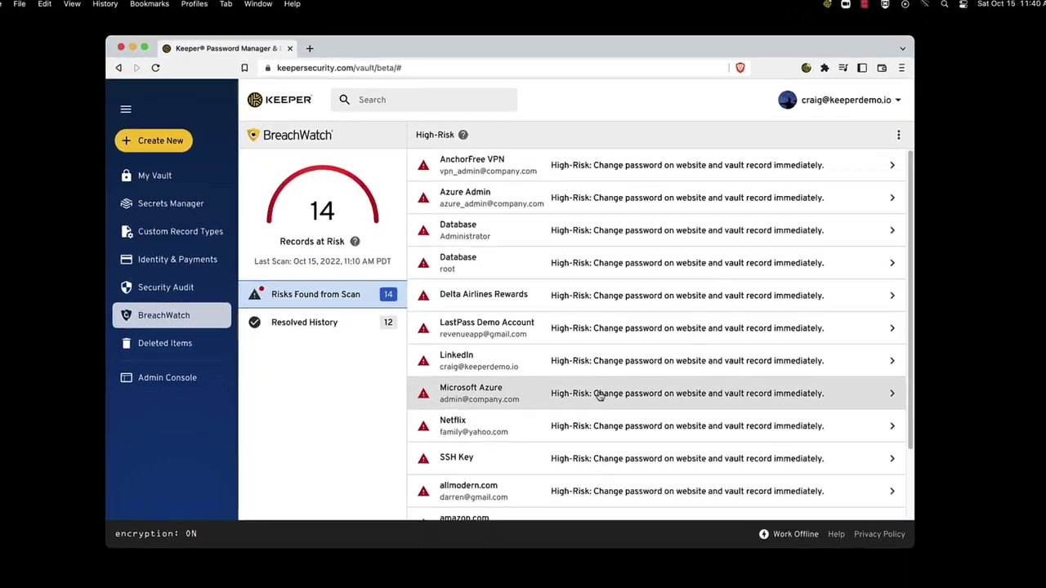
click(589, 372)
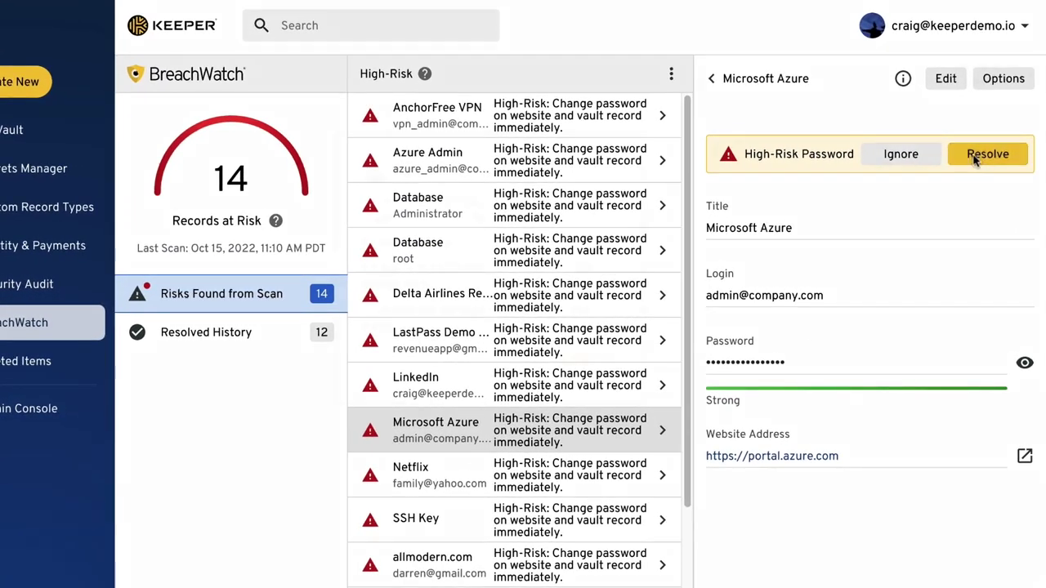
click(975, 160)
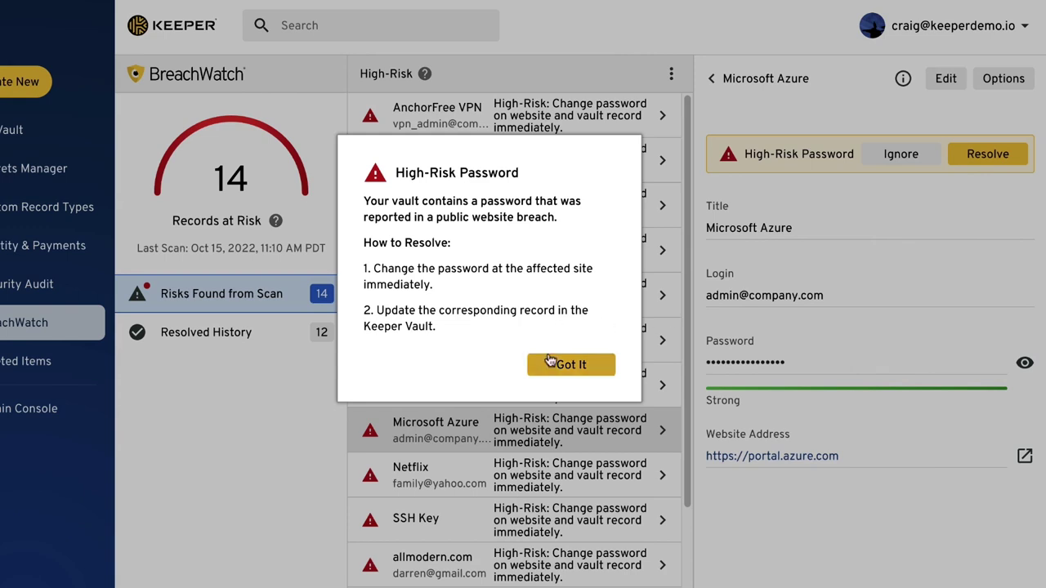
click(553, 368)
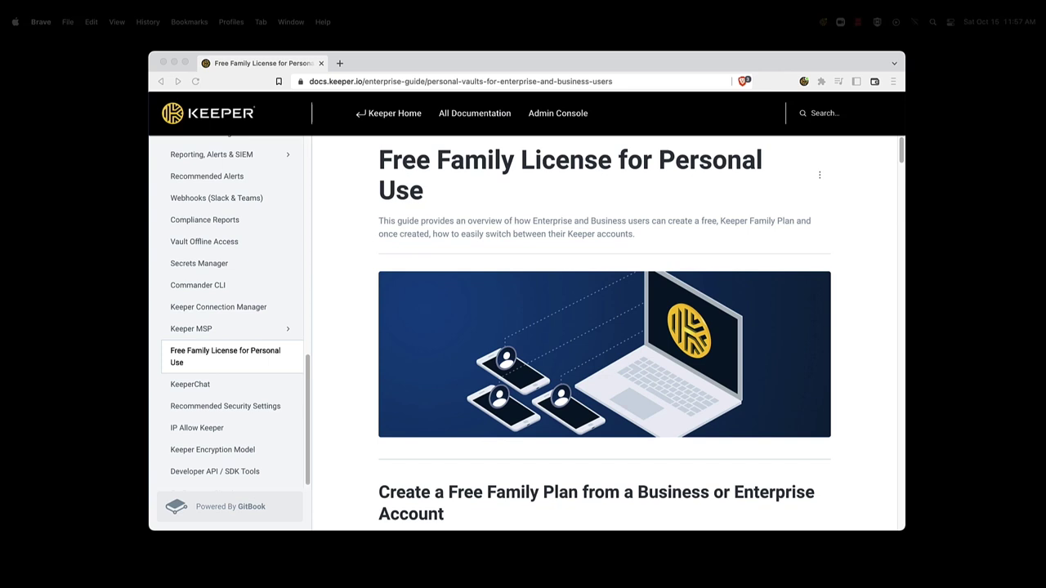
Step: Enter a personal email address for the Family License on the web vault's Account page
click(532, 65)
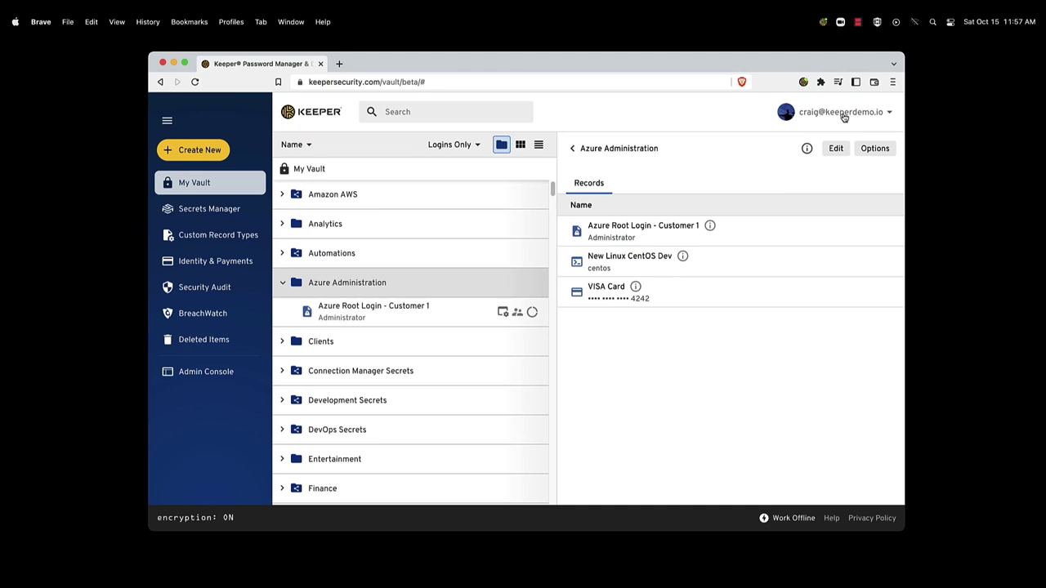
click(844, 116)
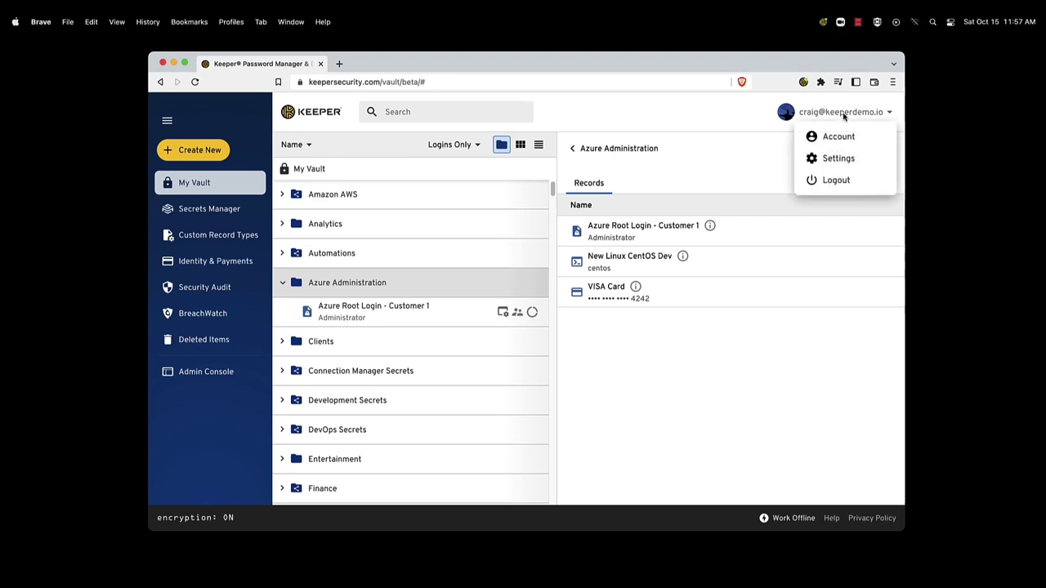
click(827, 138)
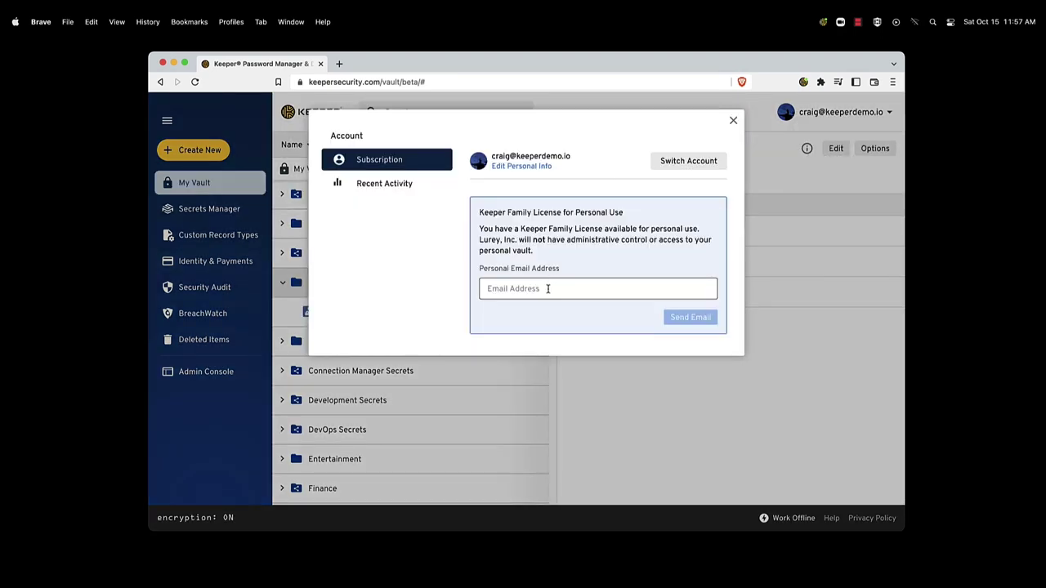
click(543, 282)
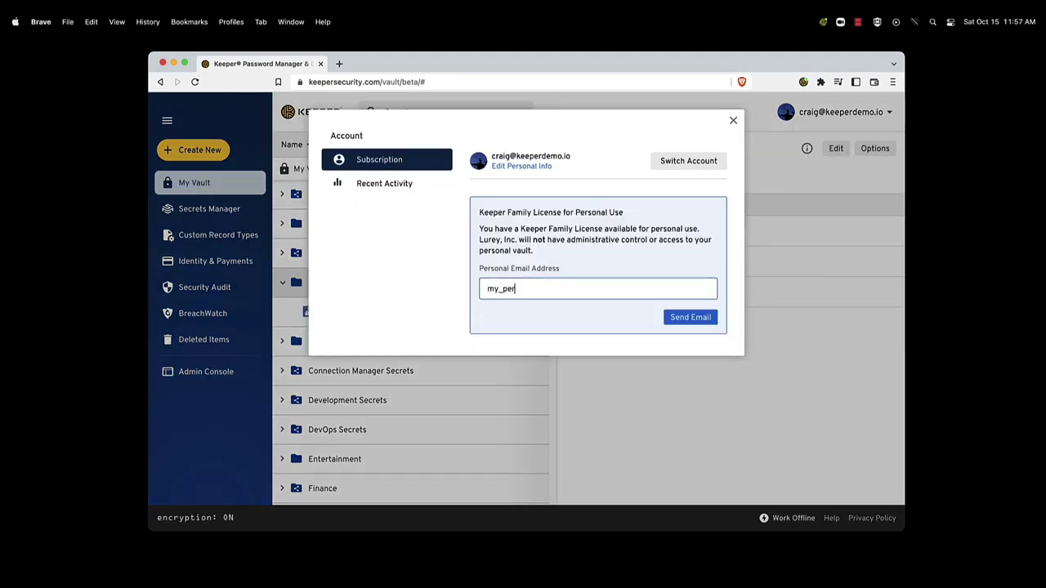
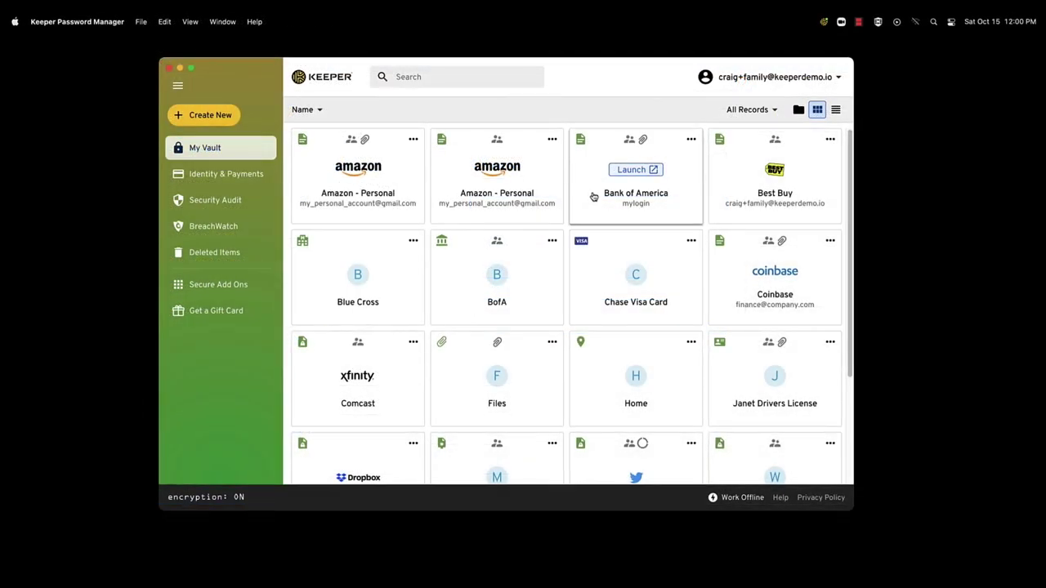
Step: In folder view, expand Family Passwords and Shared with Kids, viewing the Chase Visa Card record
mouse_move(412, 196)
scroll(382, 211, down, 2)
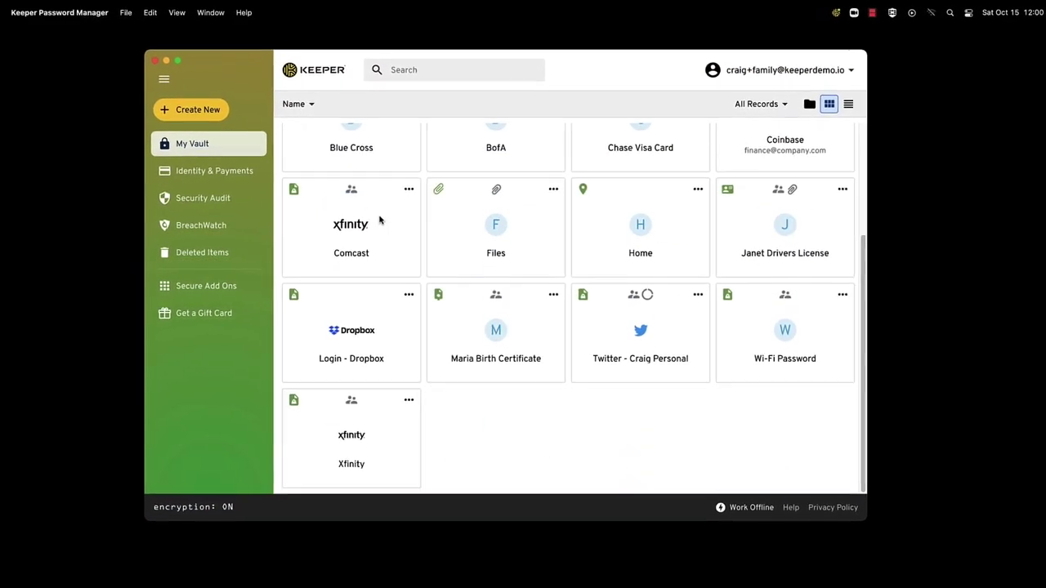
scroll(375, 220, up, 2)
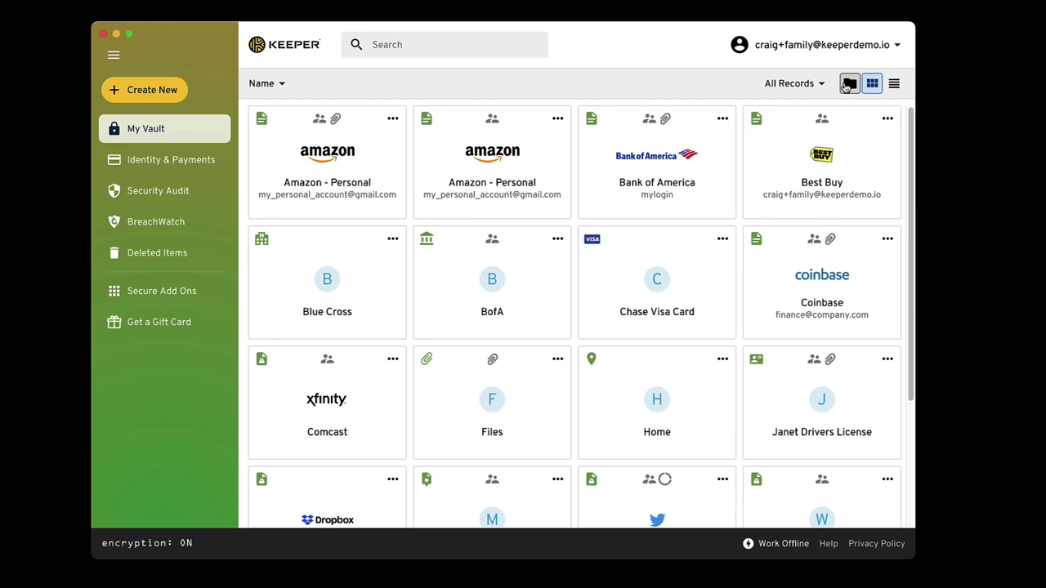
click(849, 84)
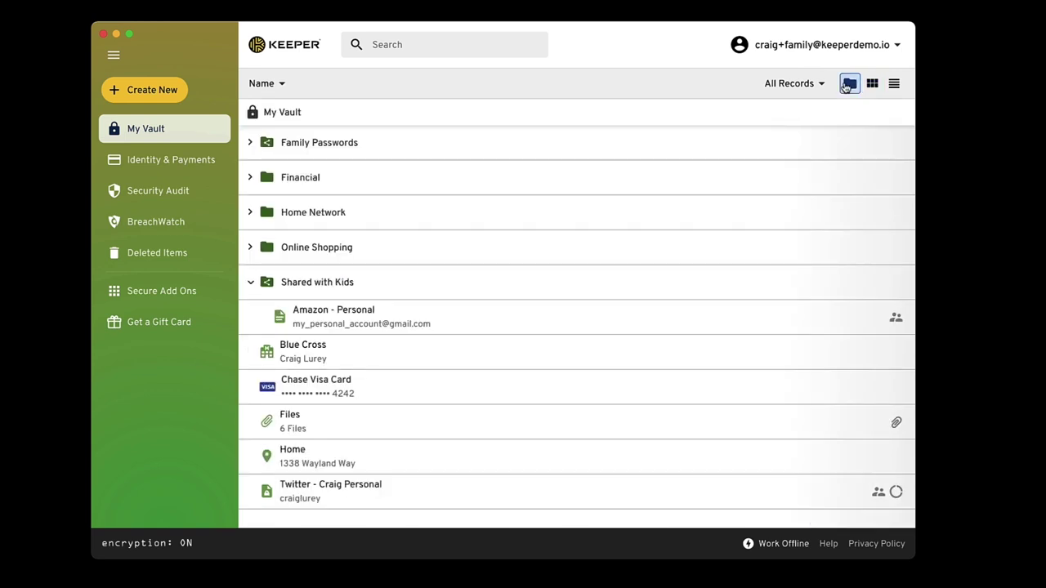
click(524, 142)
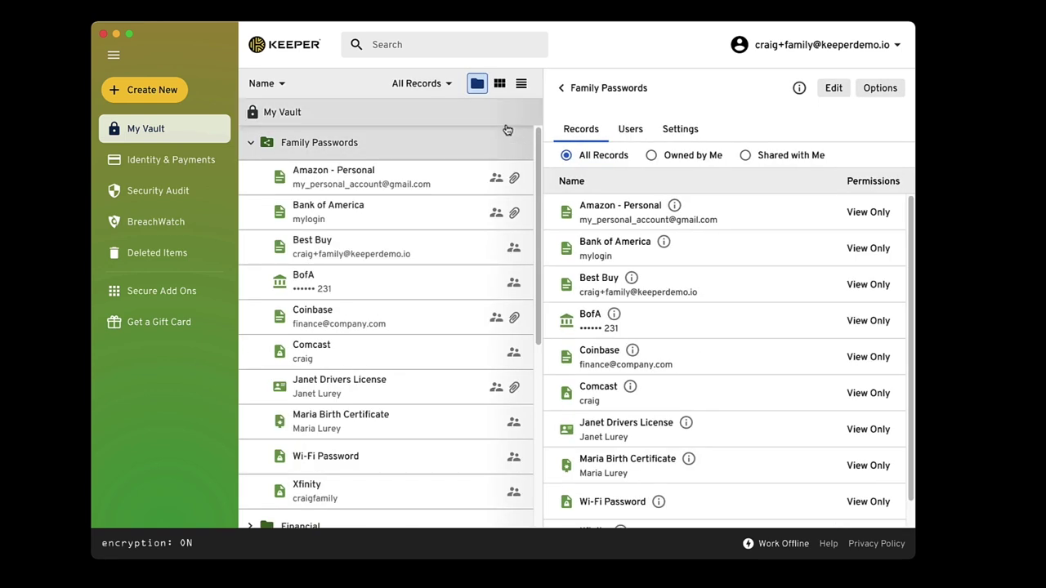
scroll(434, 234, down, 5)
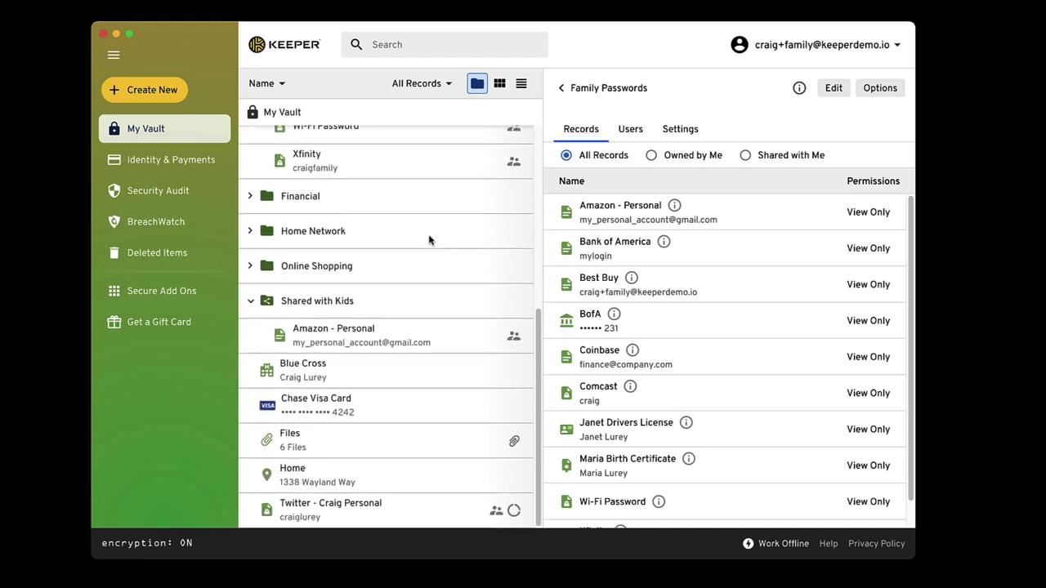
click(430, 305)
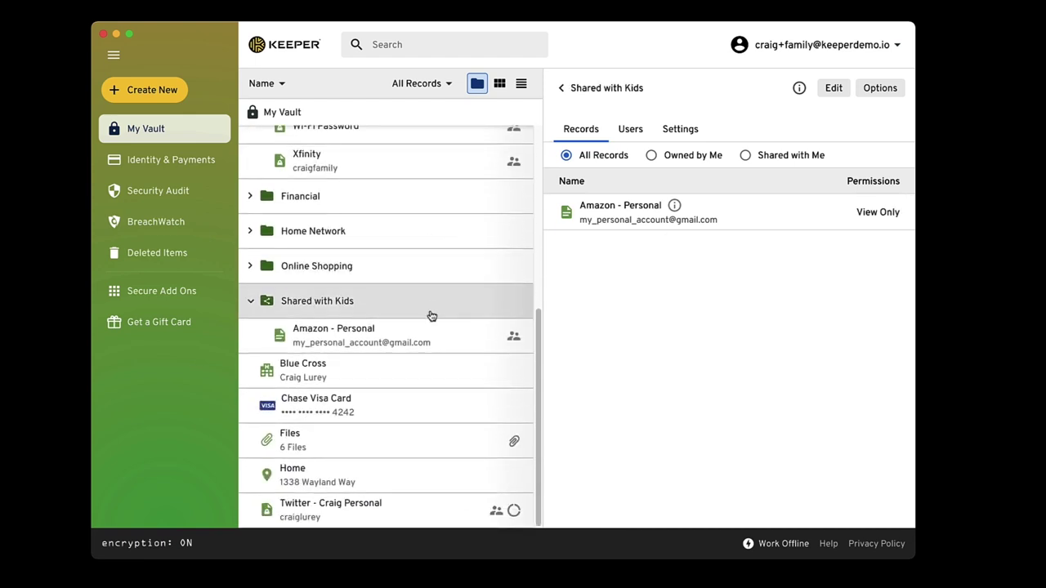
click(424, 404)
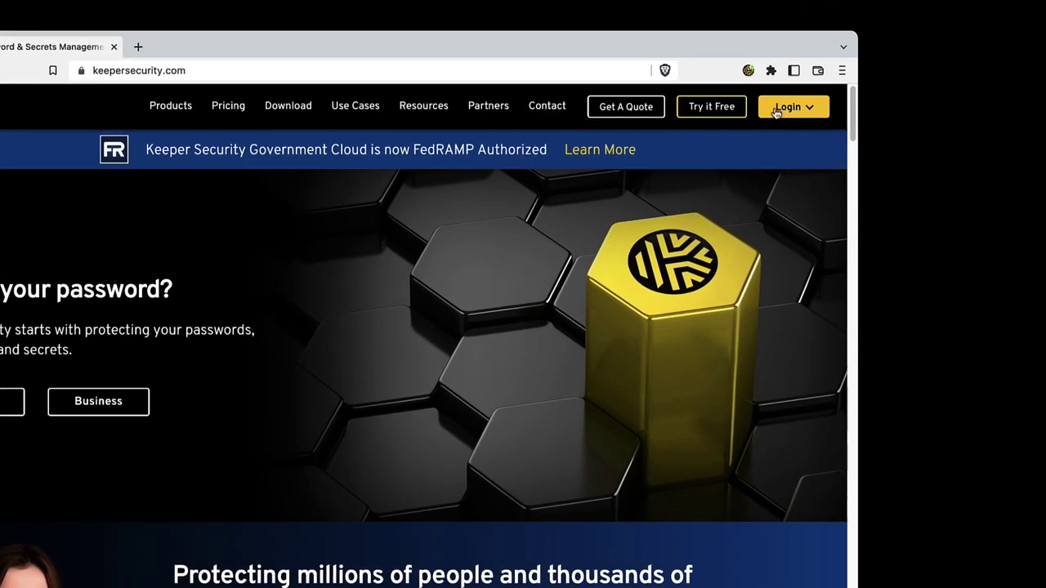
Step: Sign in to the Admin Console with the saved email and master password, skipping the passkey prompt
click(839, 109)
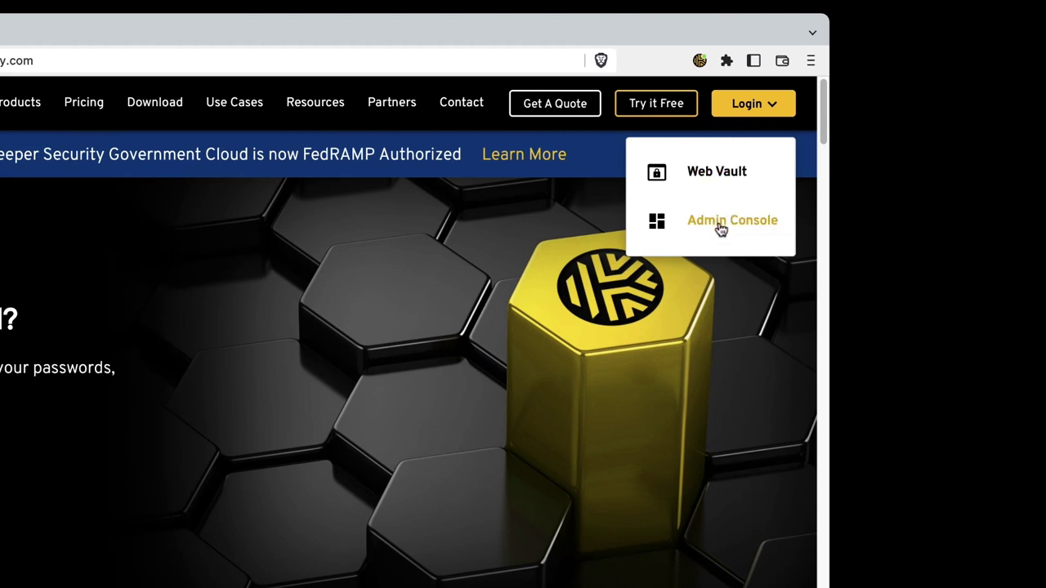
click(719, 228)
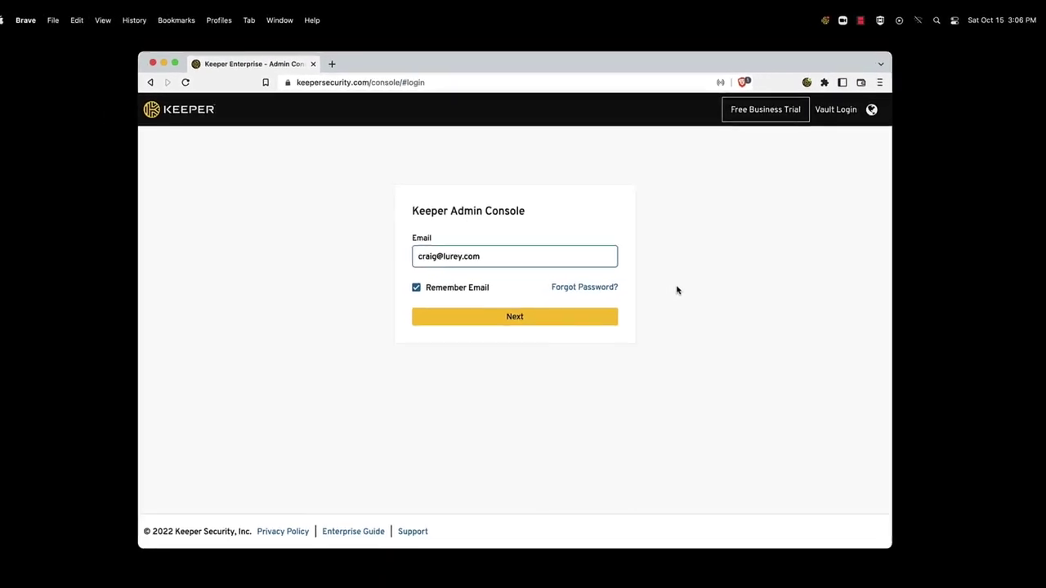
click(602, 316)
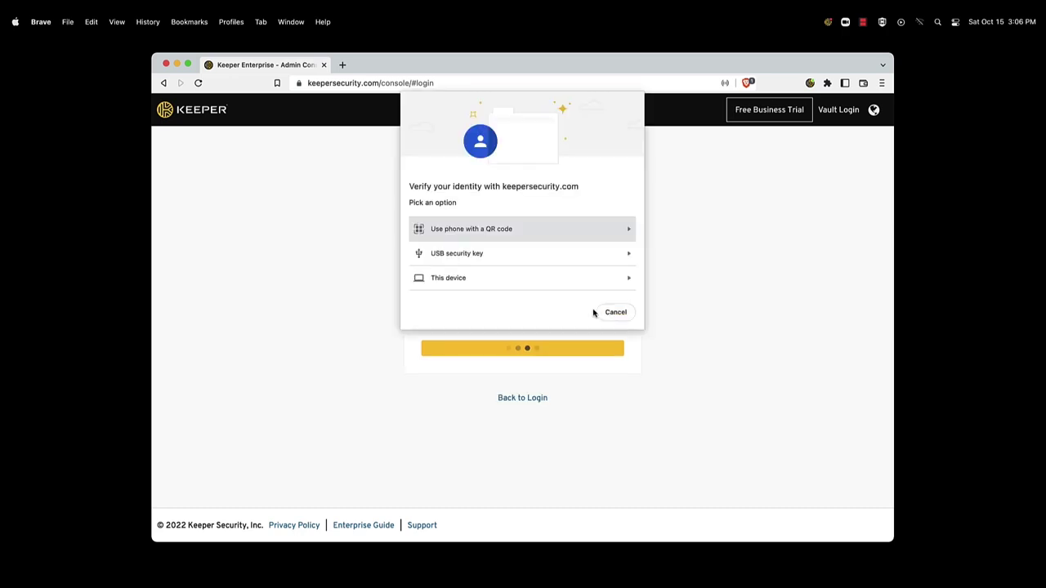
key(Escape)
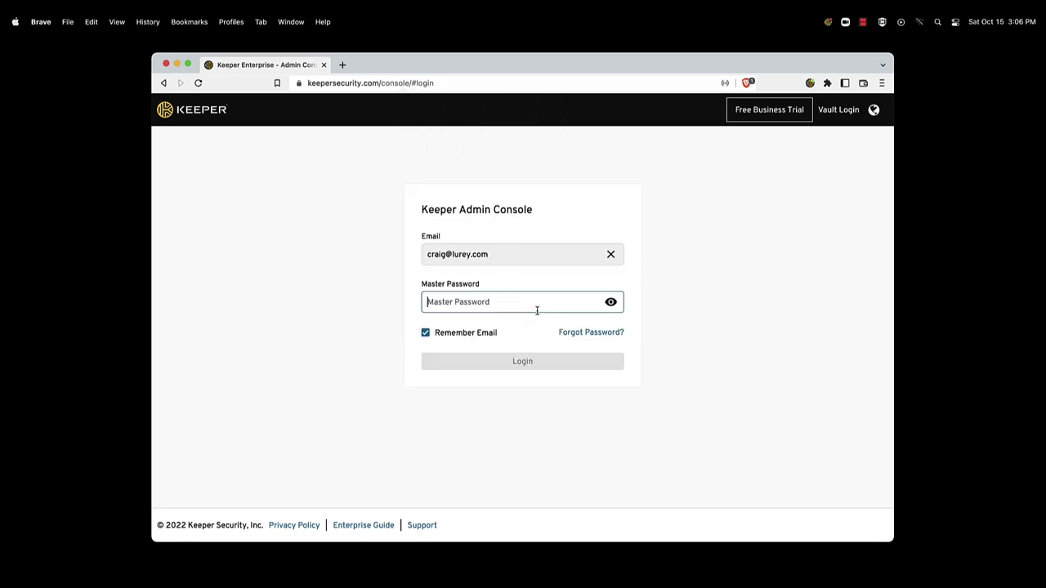
text(••••••••••••••)
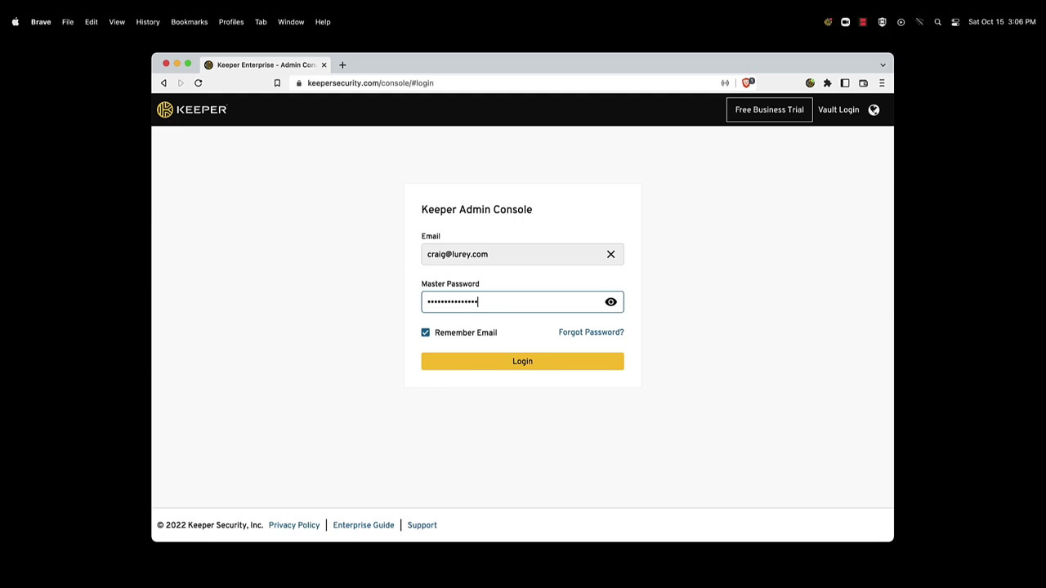
key(Return)
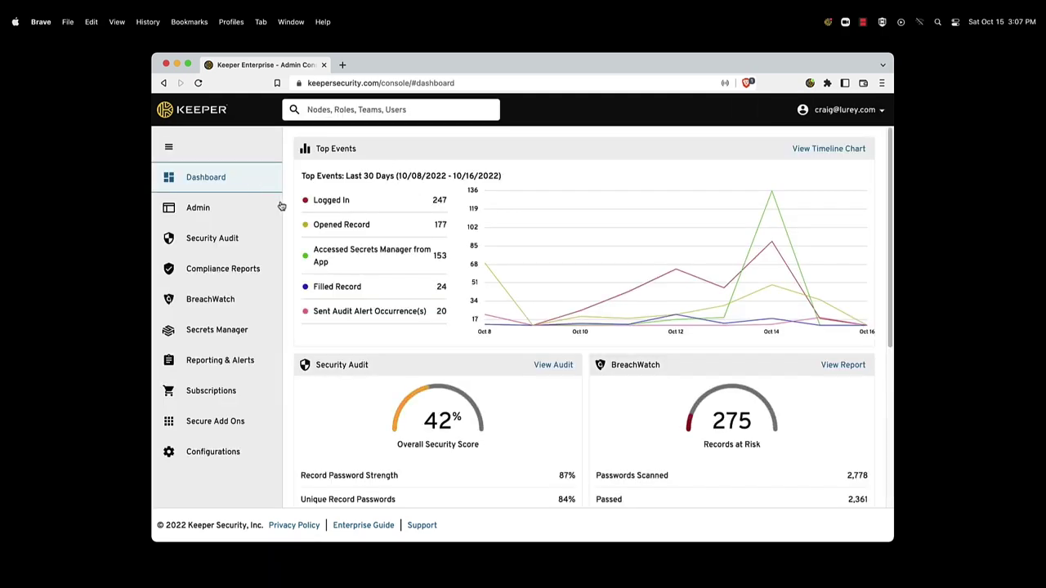
Step: In Admin, browse the Engineering, lurey.local, Sales and Engineering (Active Directory) nodes
click(257, 208)
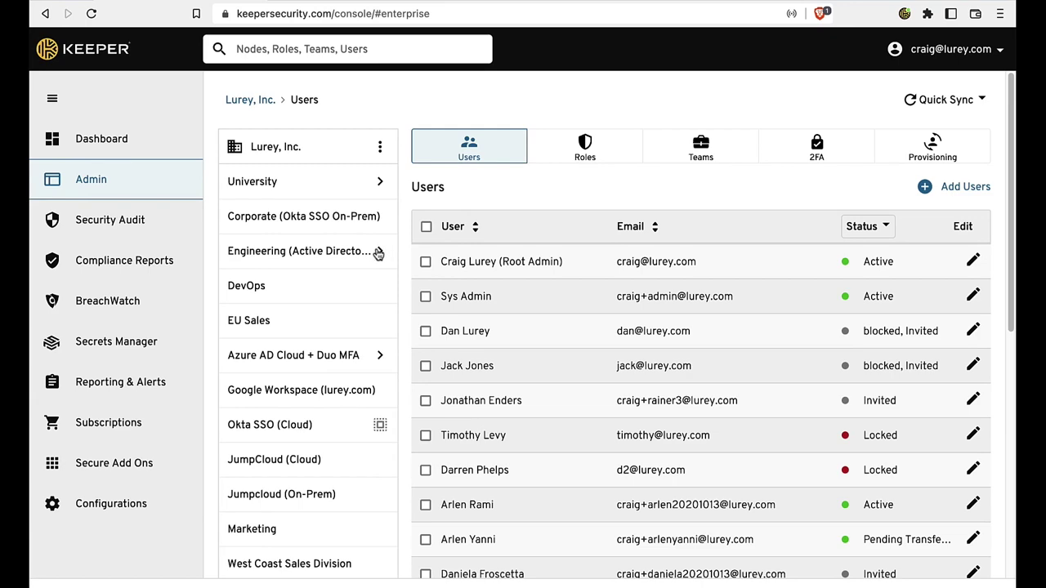
click(379, 254)
click(334, 193)
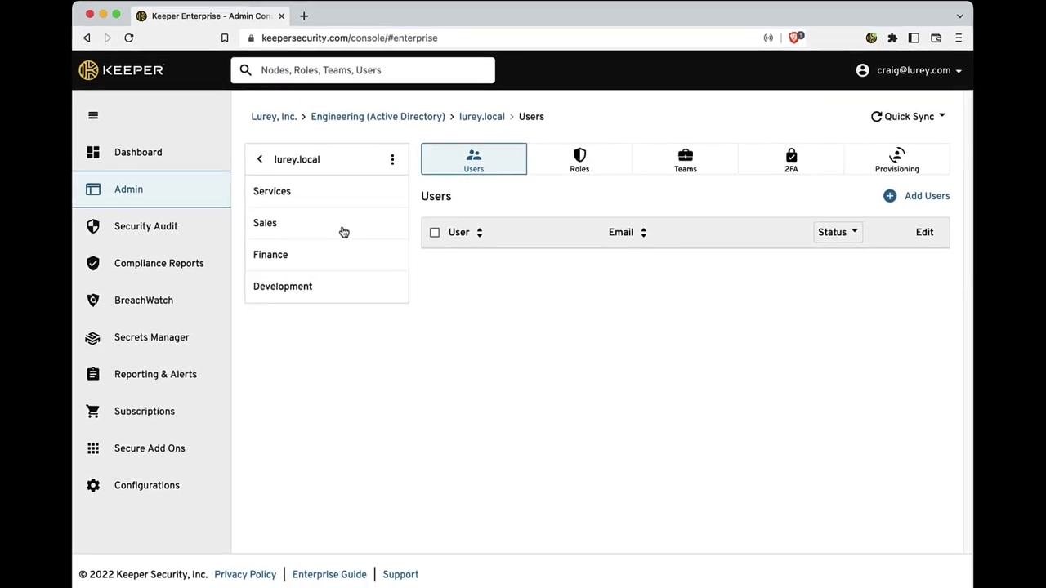
click(343, 233)
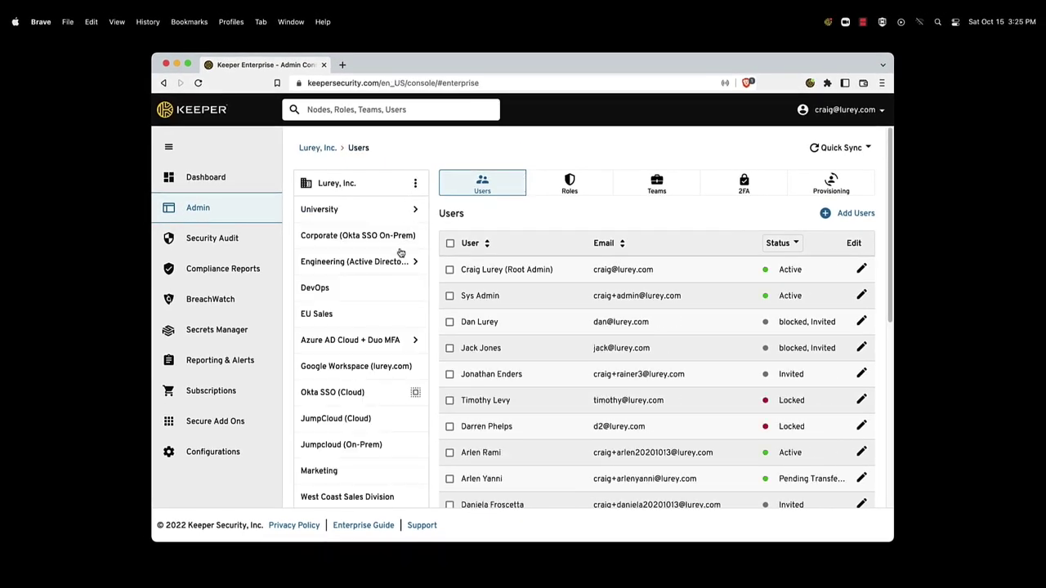
click(395, 263)
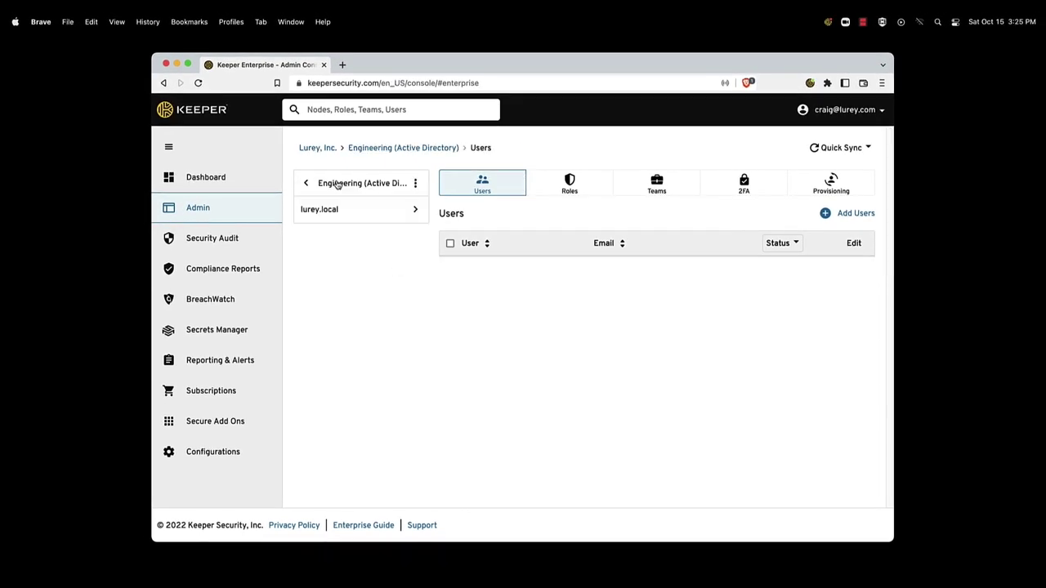
click(316, 151)
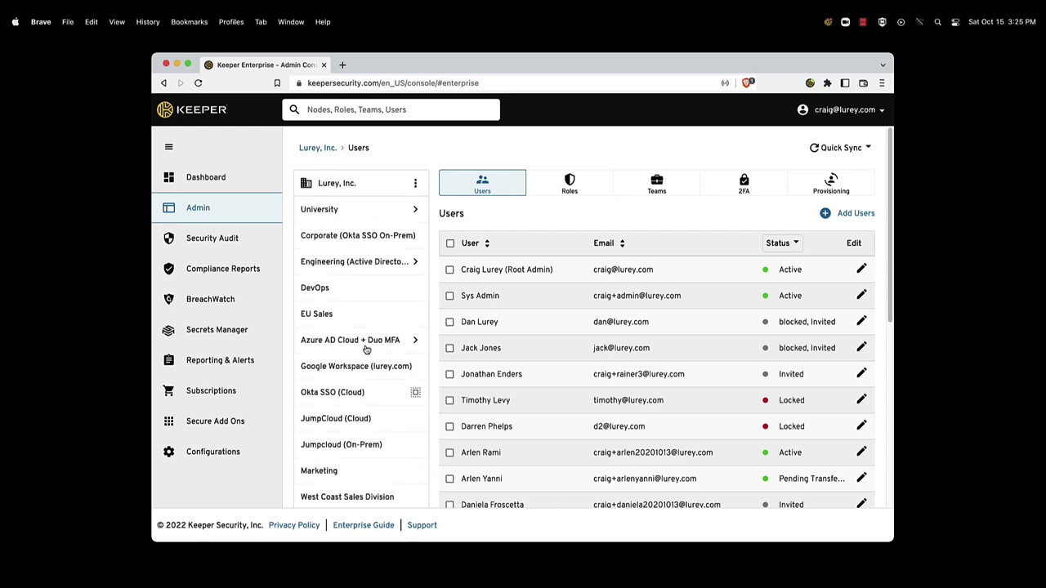
Step: Check the Okta SSO and Ping Identity nodes, then list the Azure AD Cloud + Duo MFA node's roles
click(357, 394)
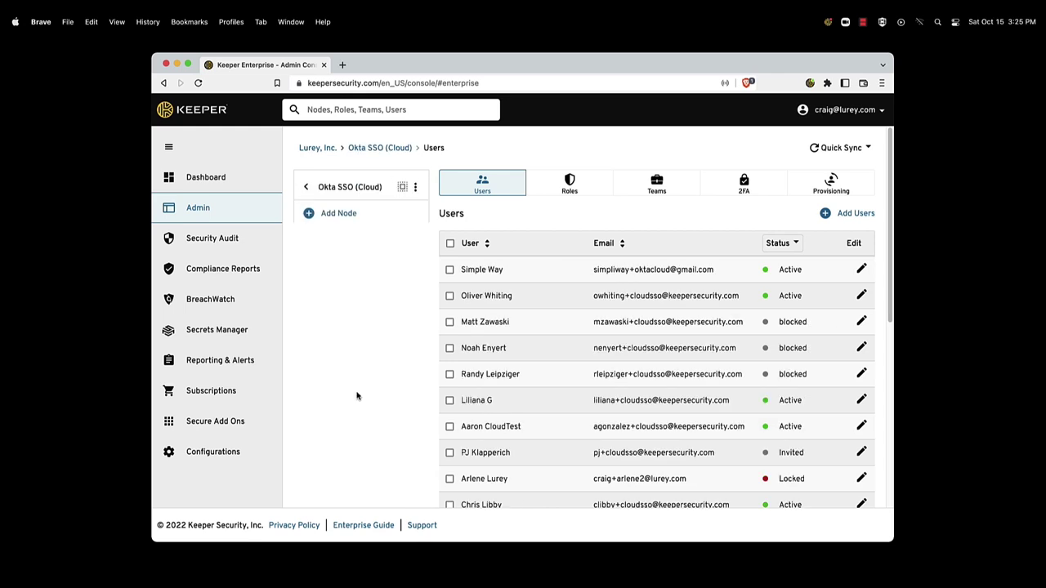
click(322, 151)
scroll(362, 455, down, 3)
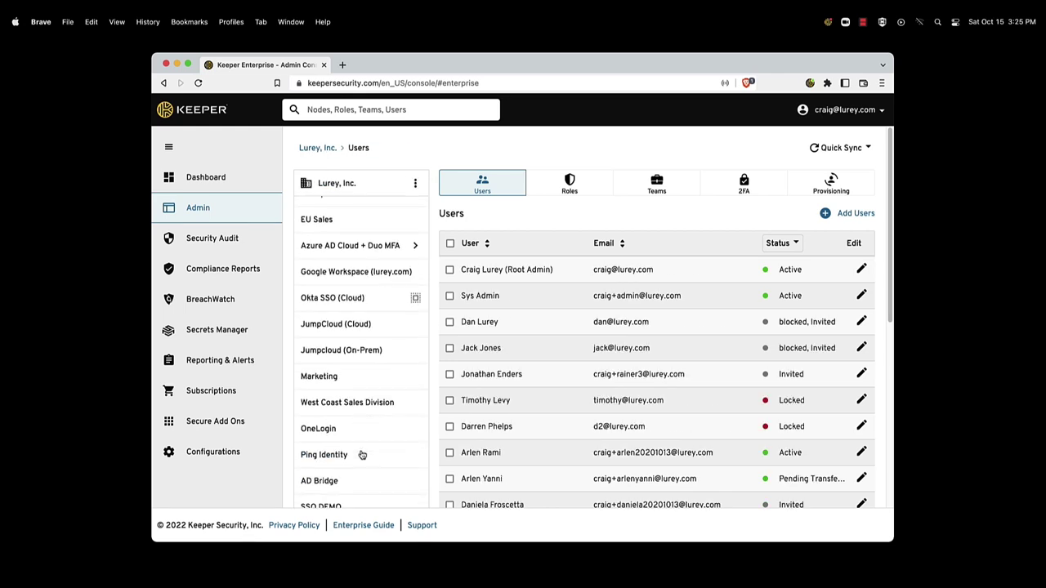
click(362, 455)
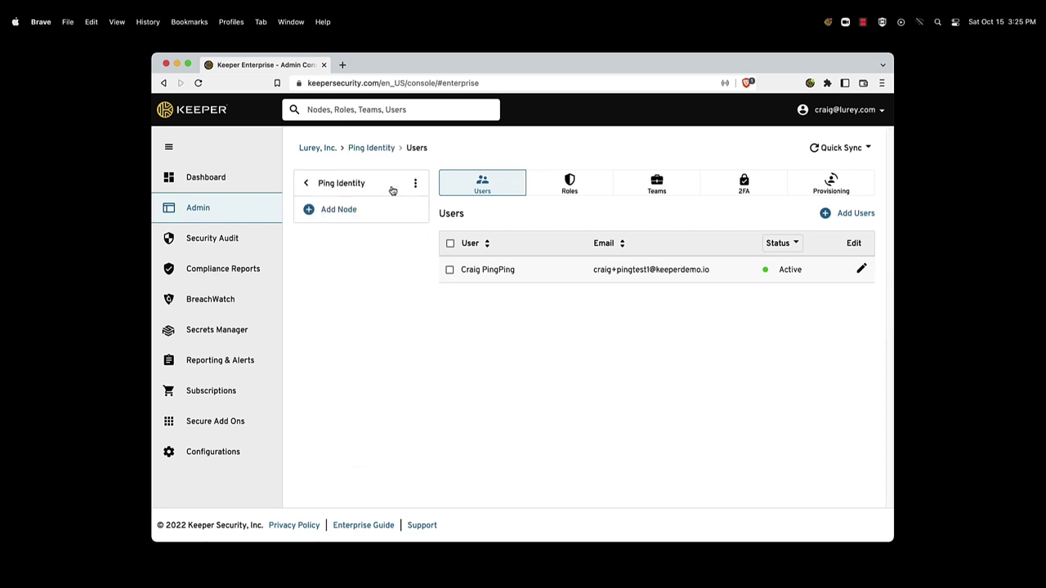
click(391, 186)
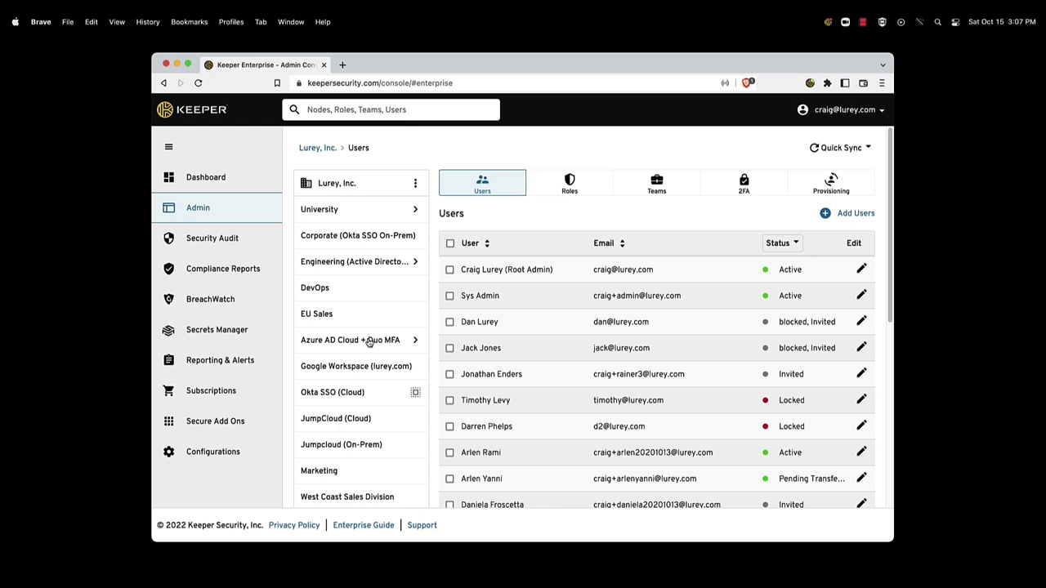
click(367, 340)
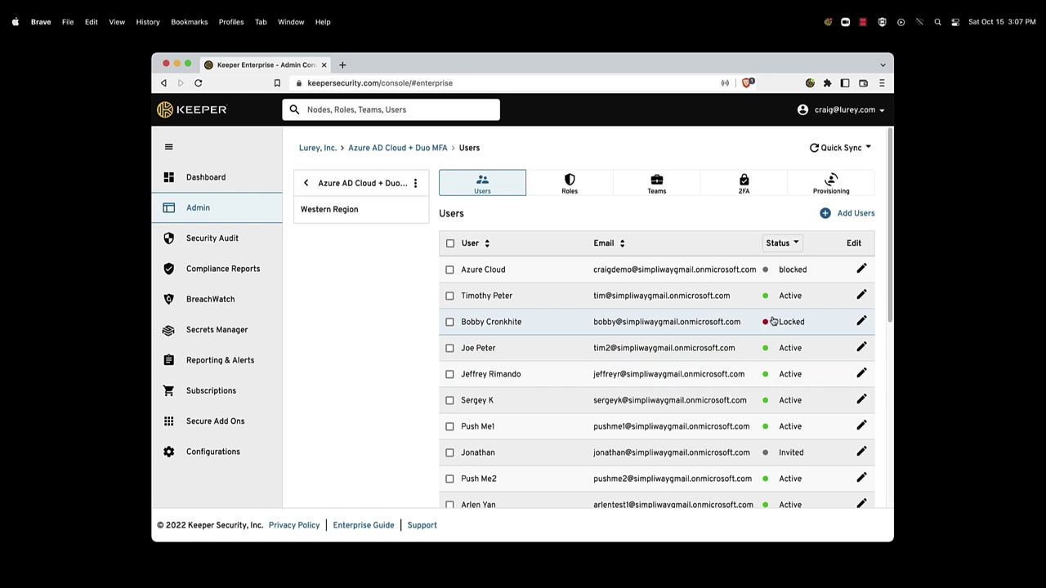
click(569, 187)
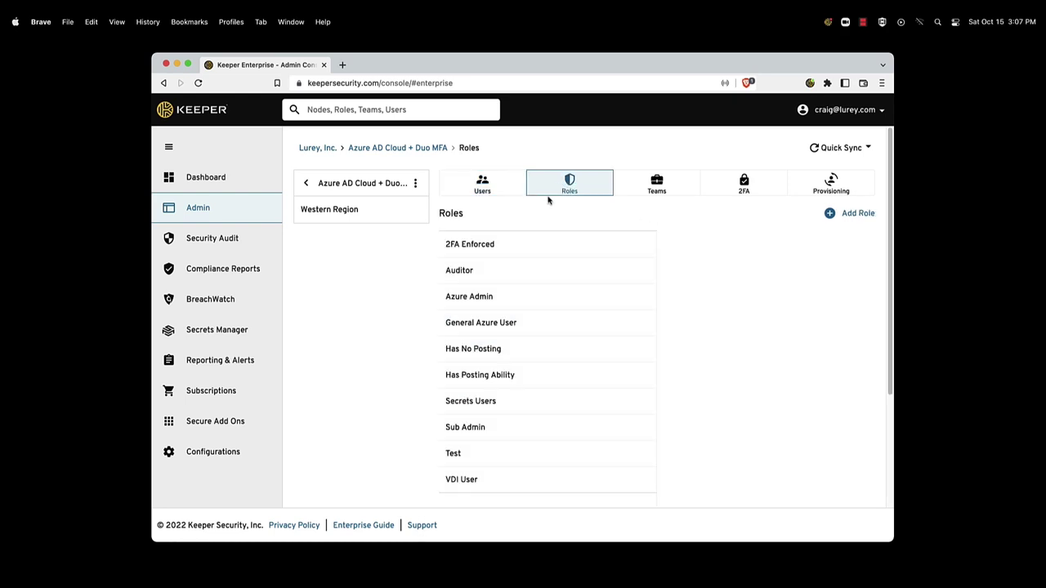
Step: Inspect the Azure Admin role's admin permissions, then open the General Azure User role's enforcement policies
click(540, 299)
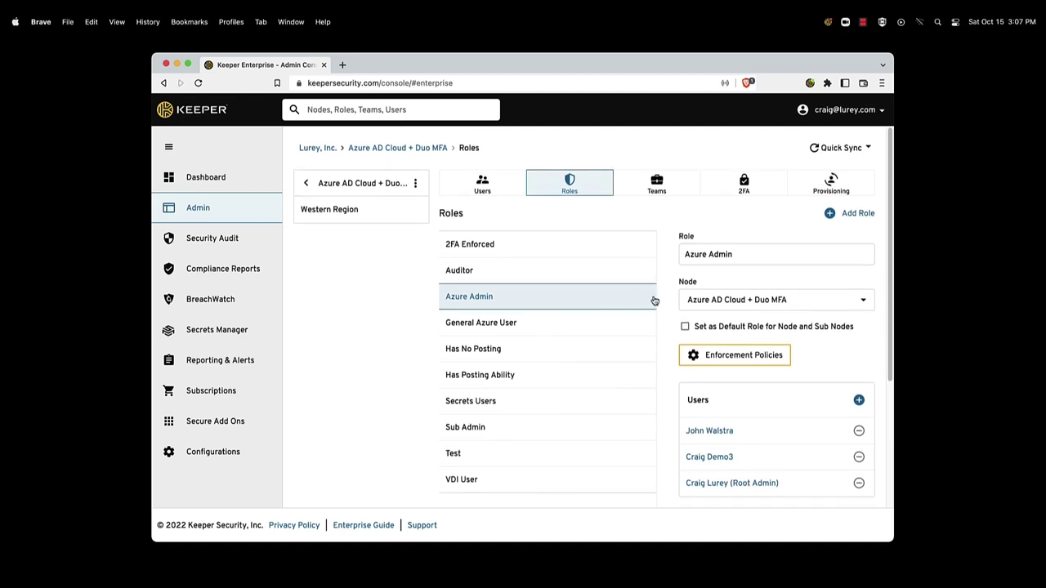
scroll(672, 344, down, 5)
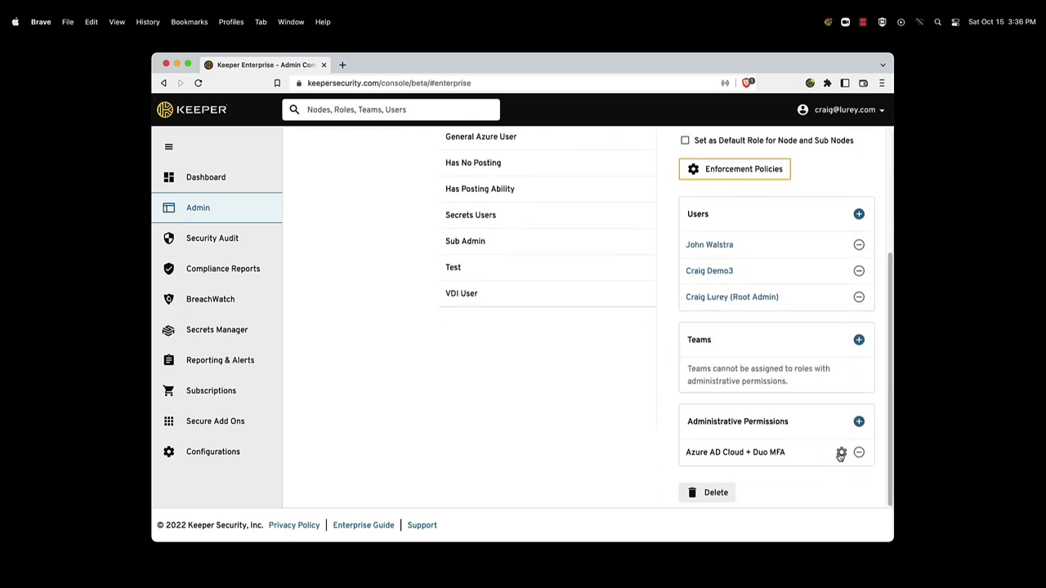
click(841, 453)
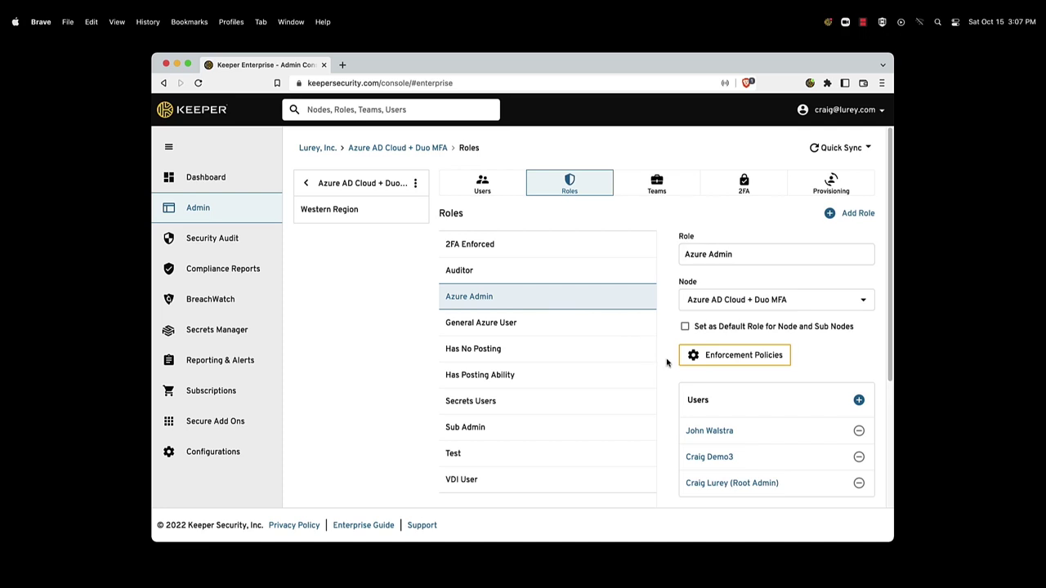
click(627, 328)
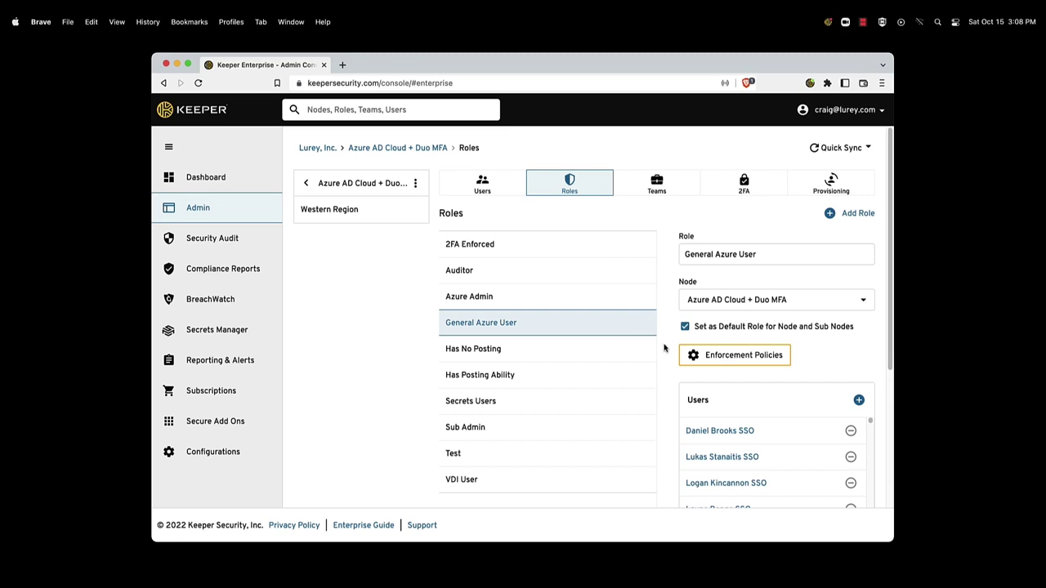
click(737, 358)
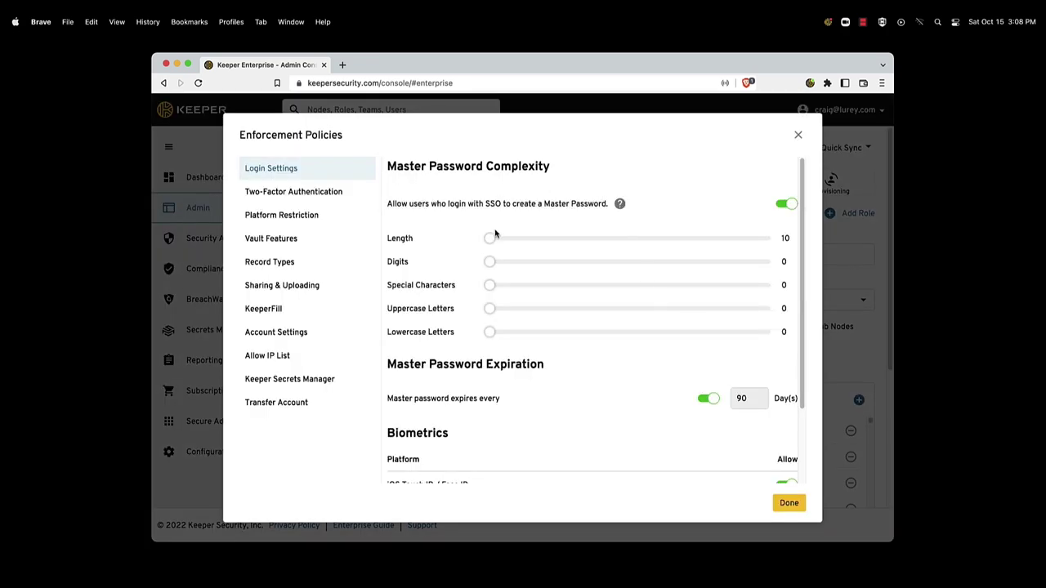
Step: Set the minimum master password length to 21 and review the 2FA, platform, vault and record-type policies
drag(490, 238, 524, 239)
click(345, 194)
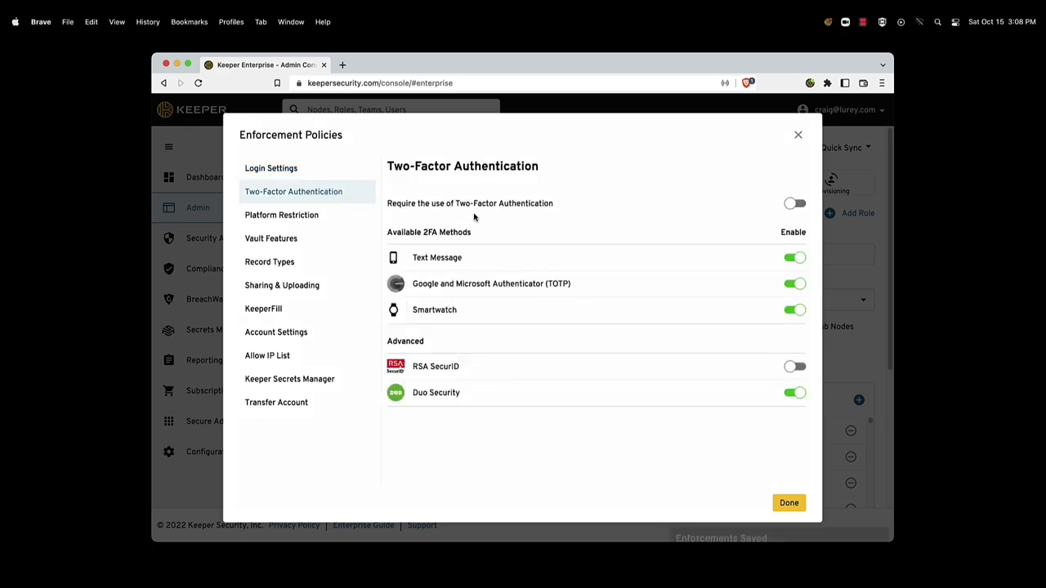
click(333, 220)
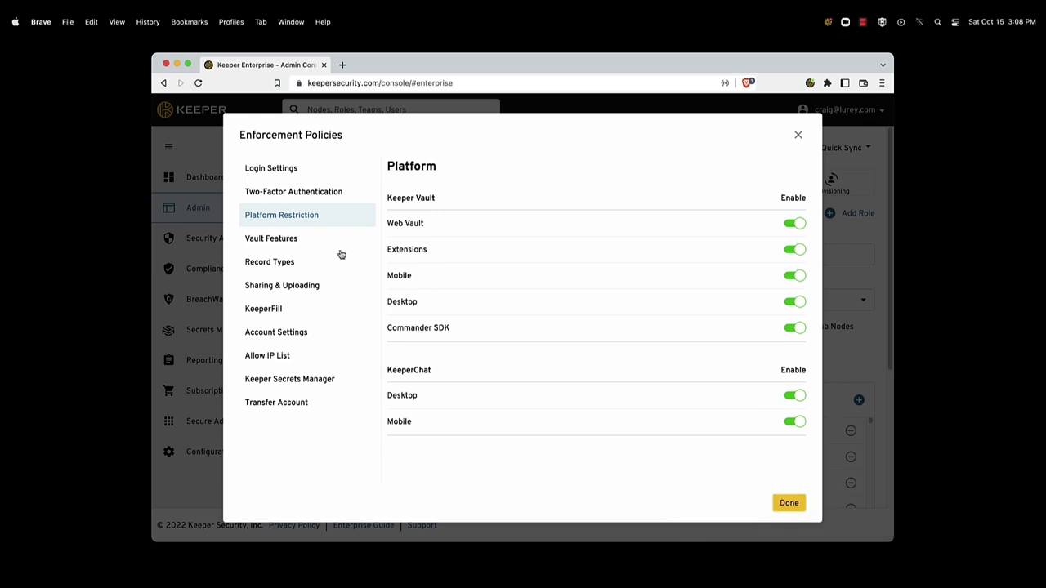
click(322, 245)
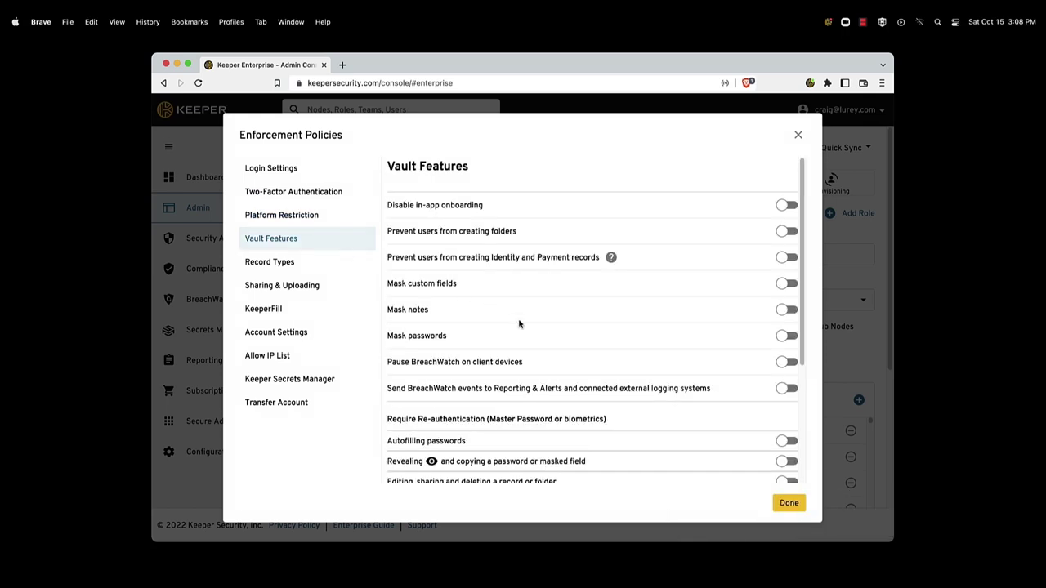
scroll(519, 324, down, 5)
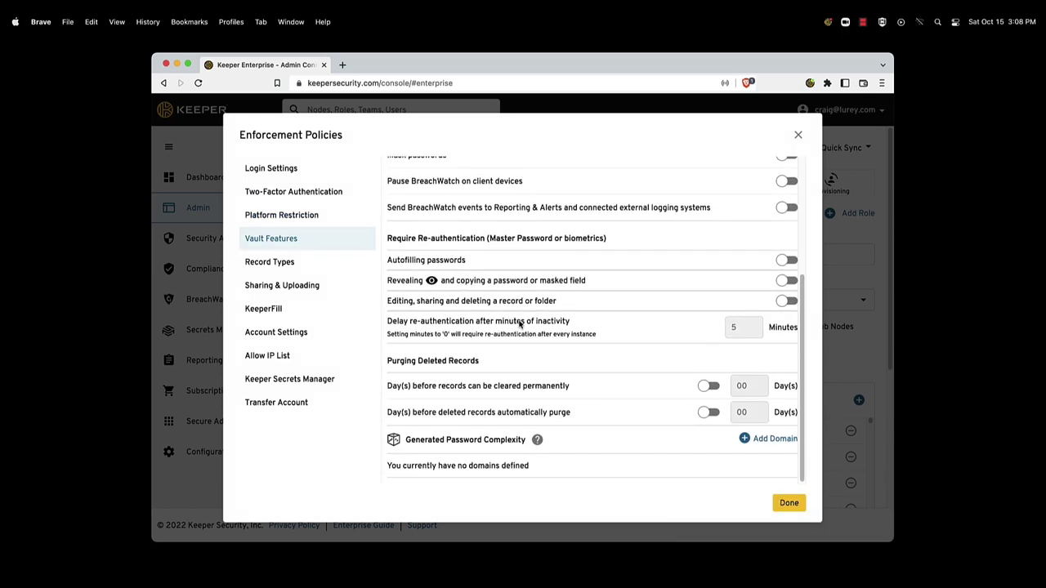
scroll(516, 323, up, 5)
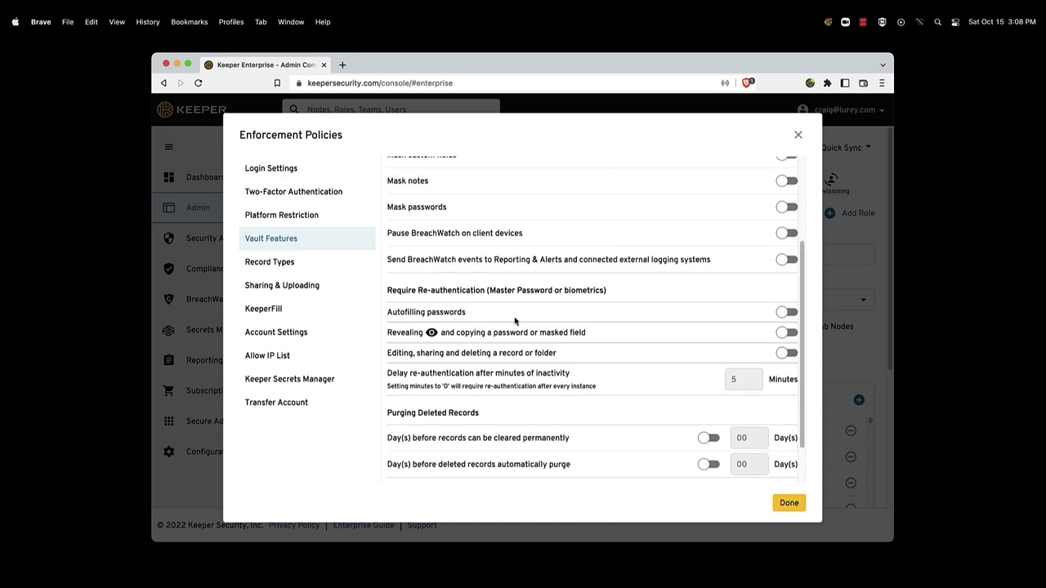
click(341, 272)
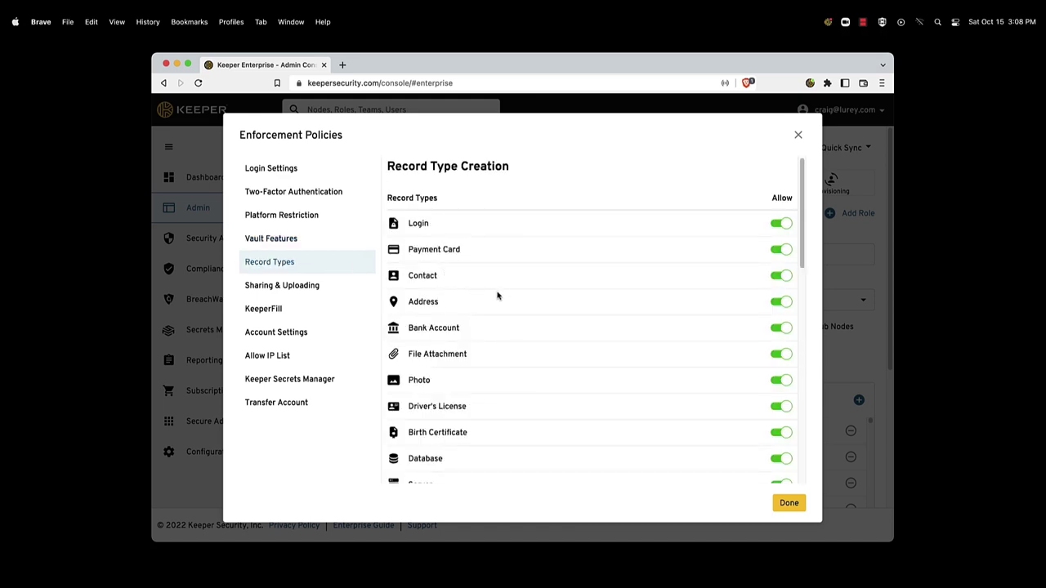
Step: Allow record sharing outside the enterprise and via One-Time Share Links; review KeeperFill and account settings
click(341, 294)
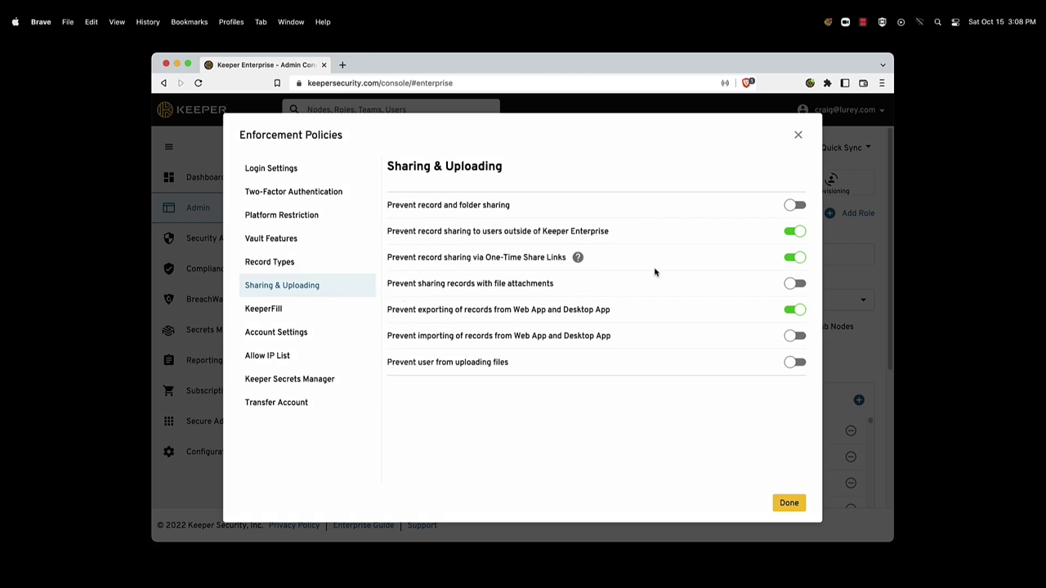
click(790, 234)
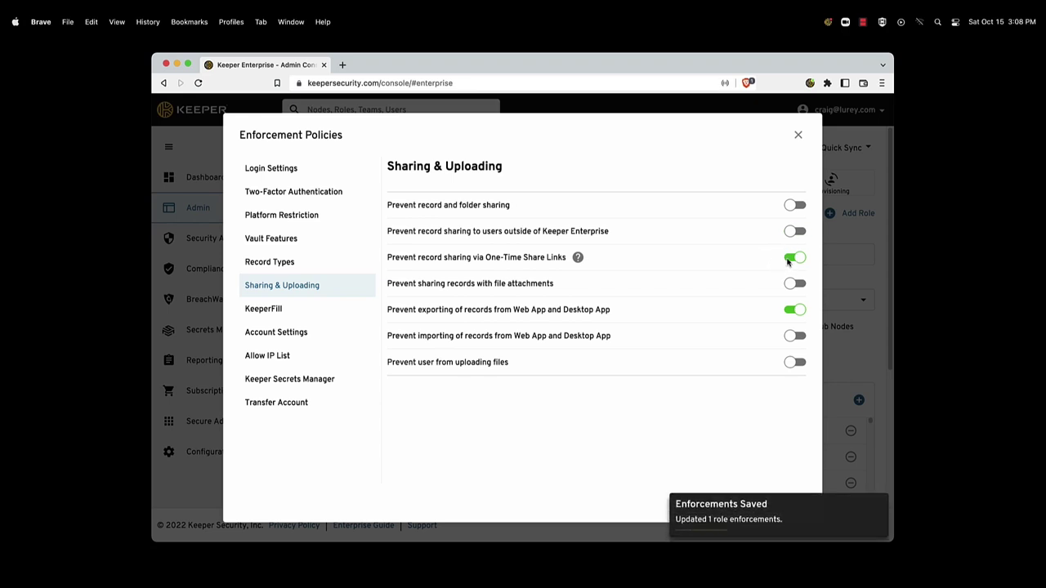
click(790, 258)
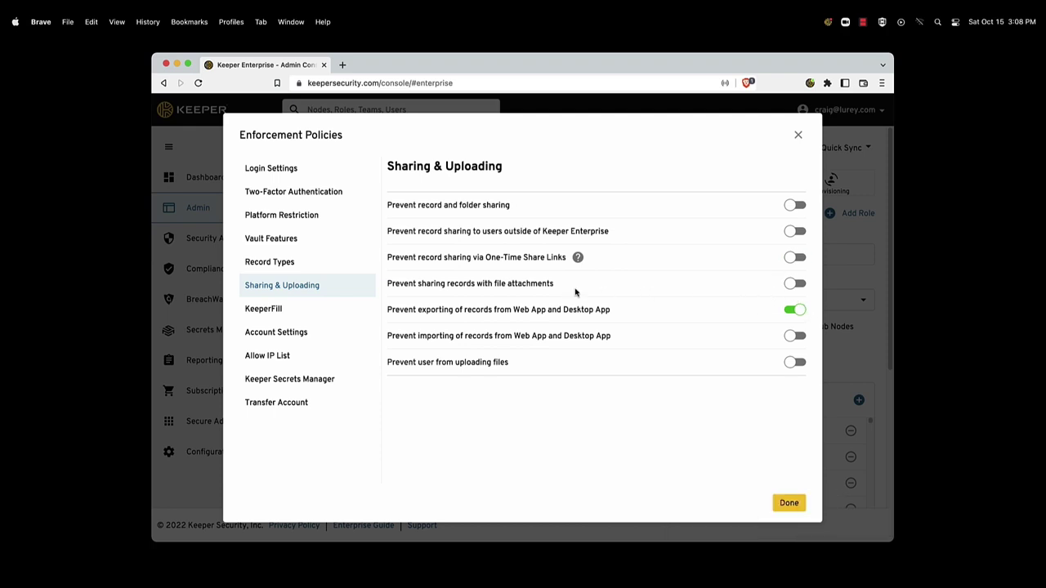
click(332, 310)
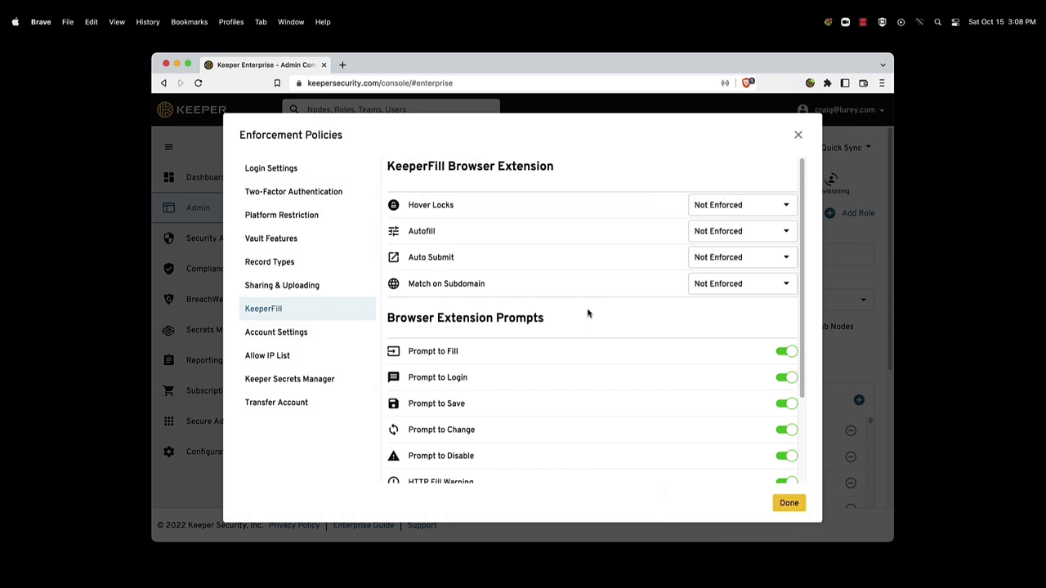
click(355, 333)
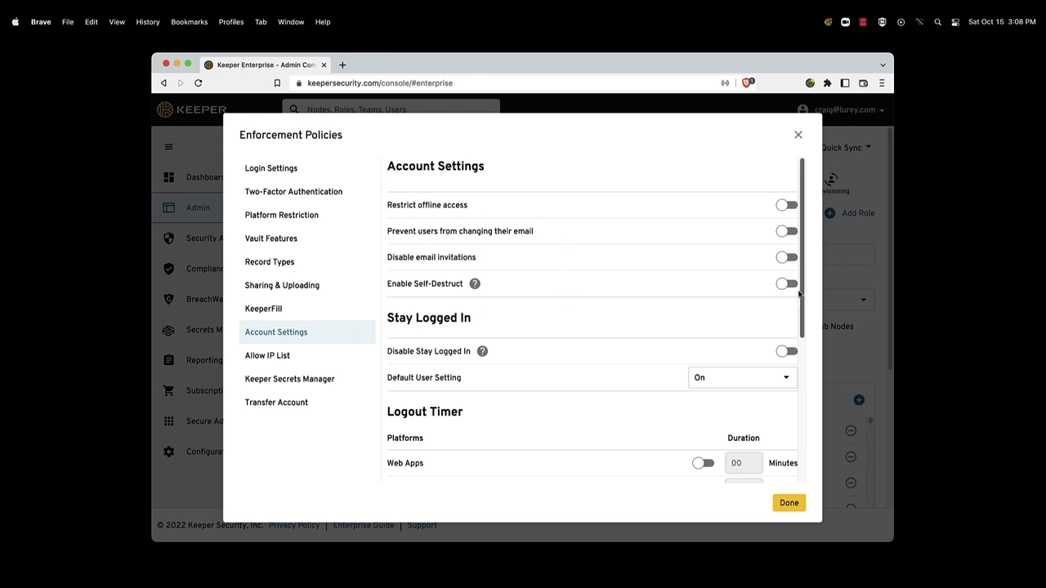
drag(805, 299, 805, 375)
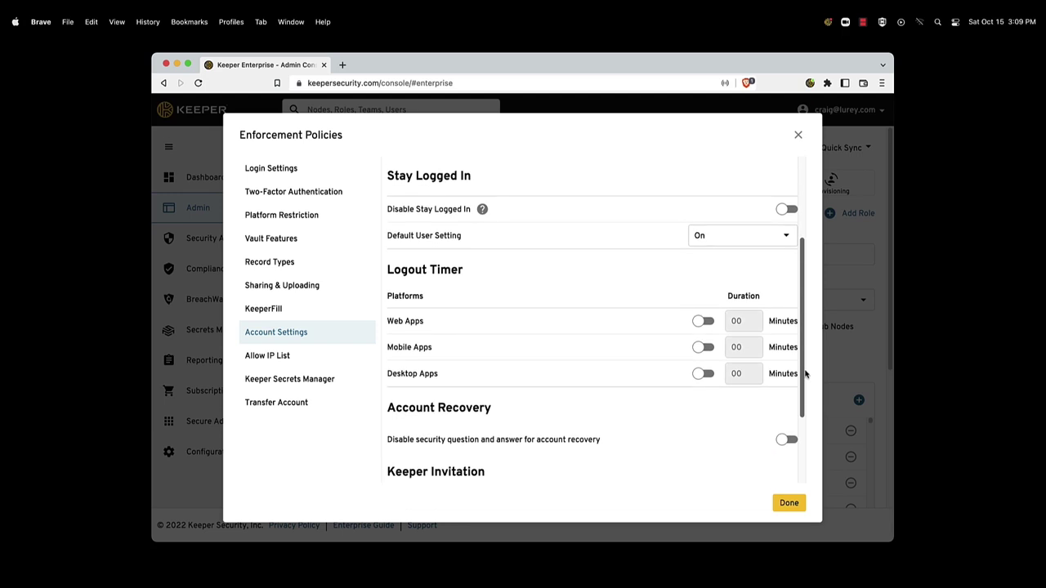
Step: Add four IP address range entries to the allowed IP list
click(337, 357)
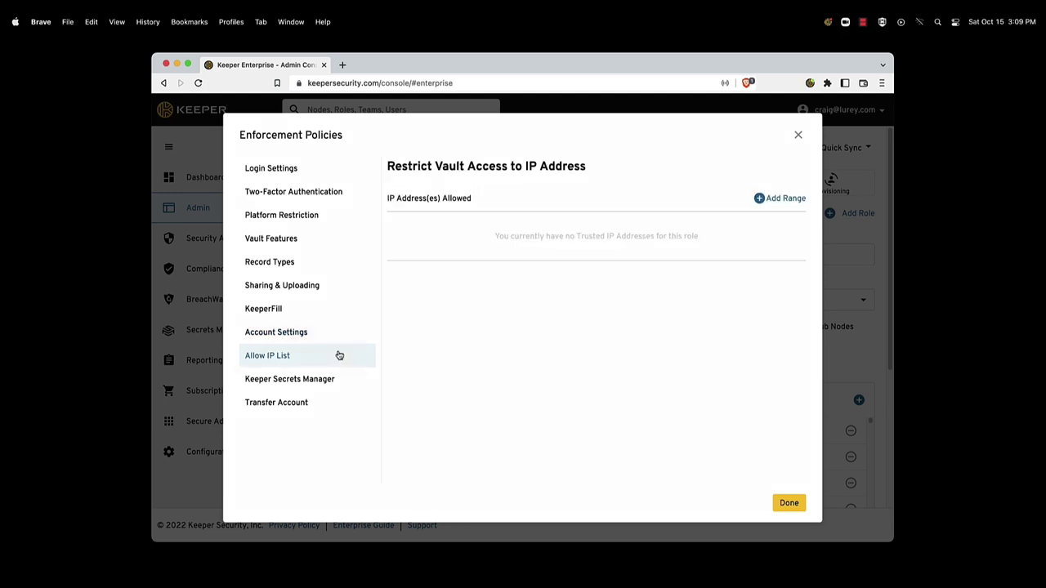
click(760, 199)
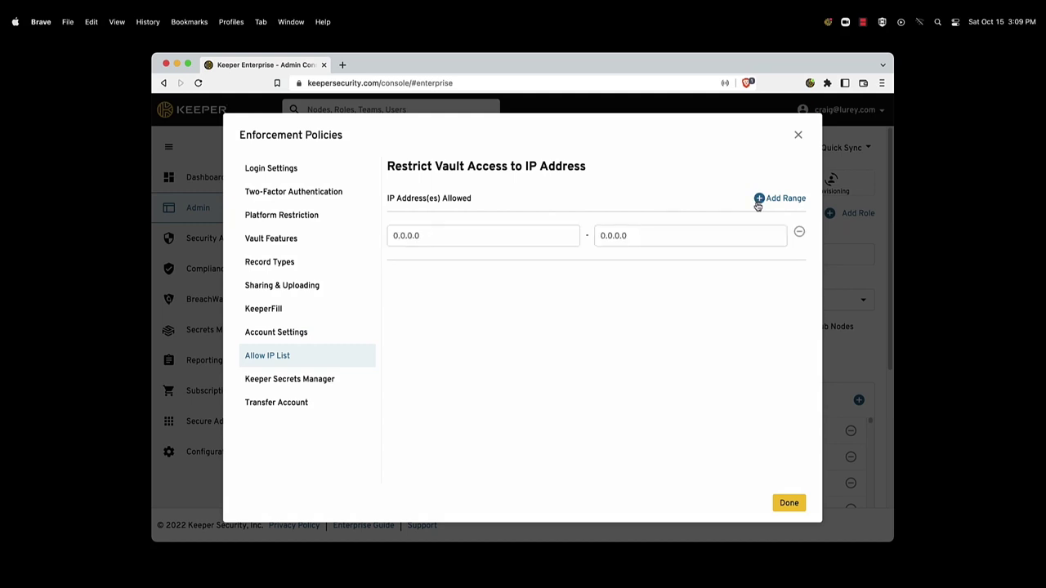
click(758, 199)
click(759, 200)
click(758, 200)
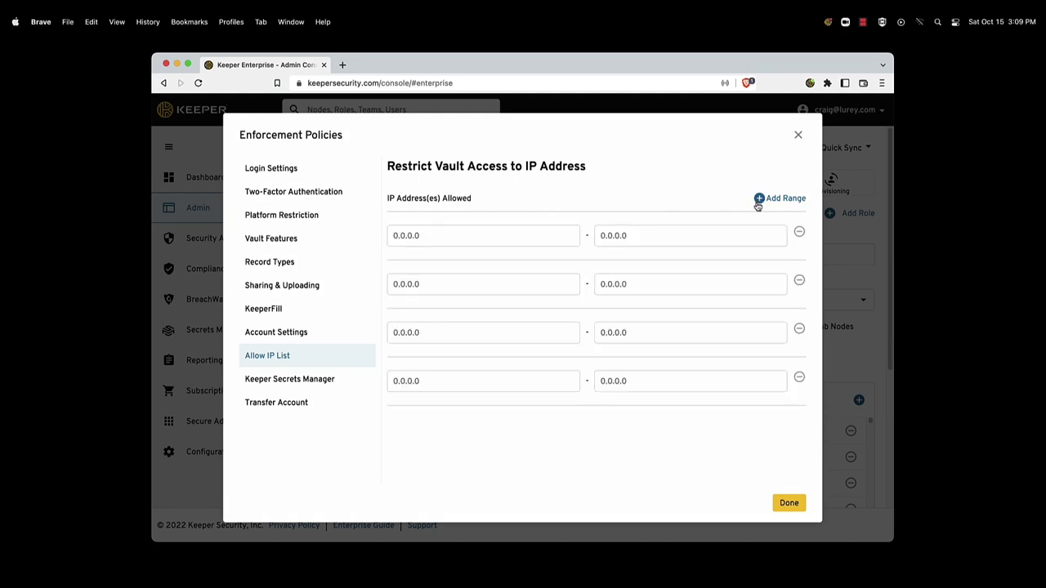
Step: Keep Azure Admin as the account transfer role and close the enforcement policies
click(341, 381)
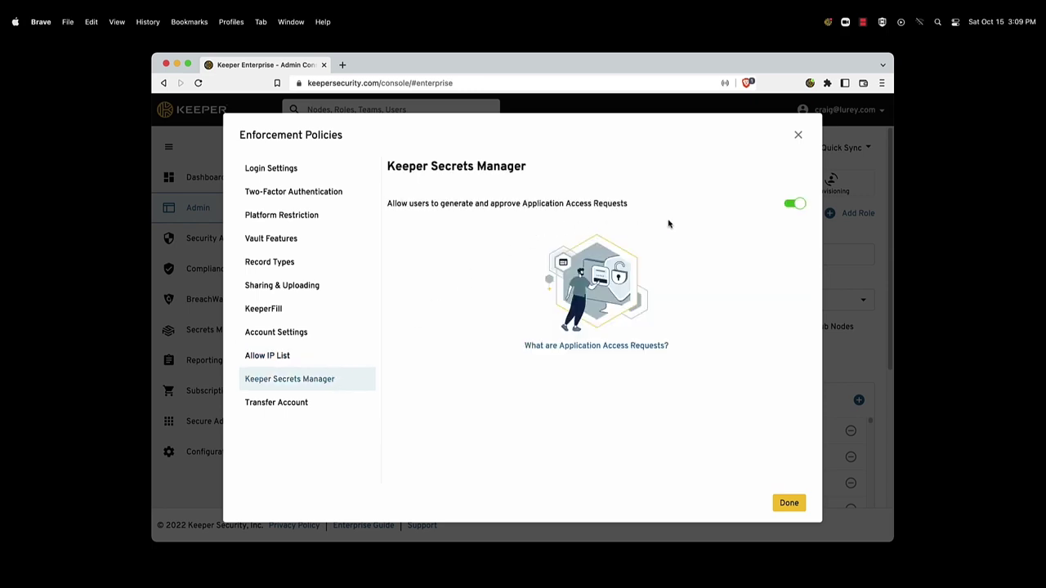
click(348, 401)
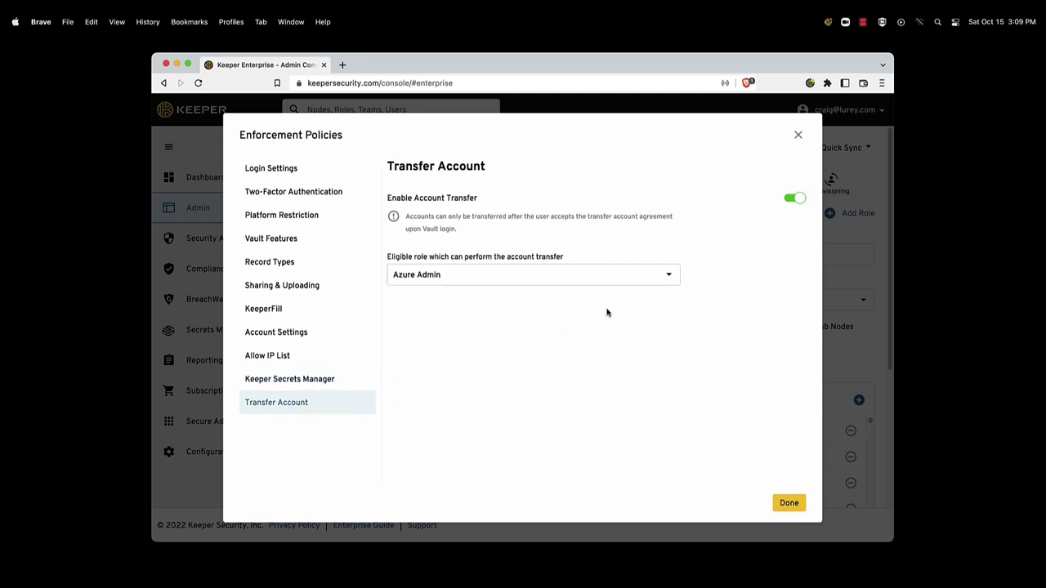
click(651, 285)
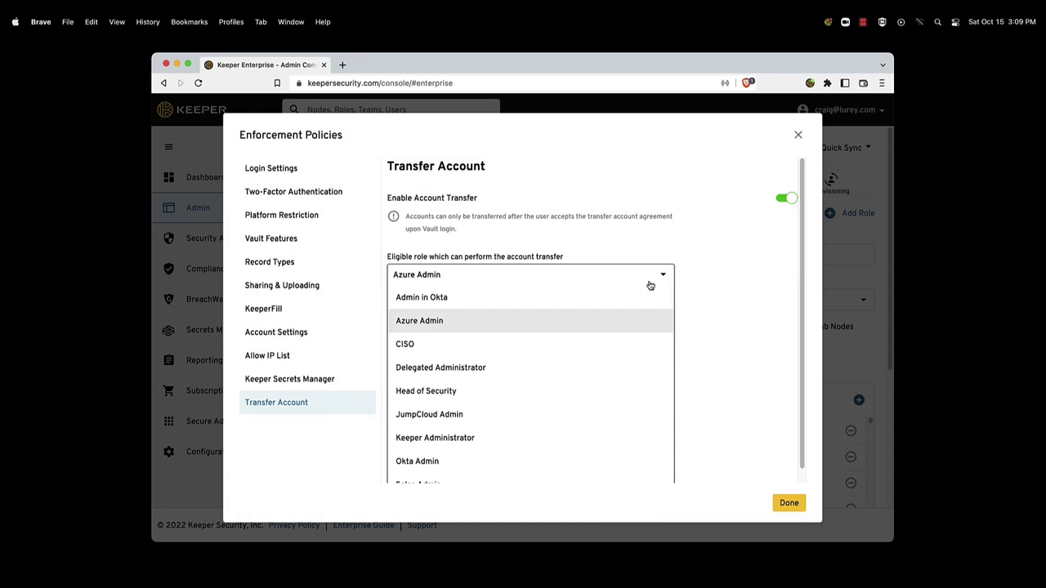
click(650, 285)
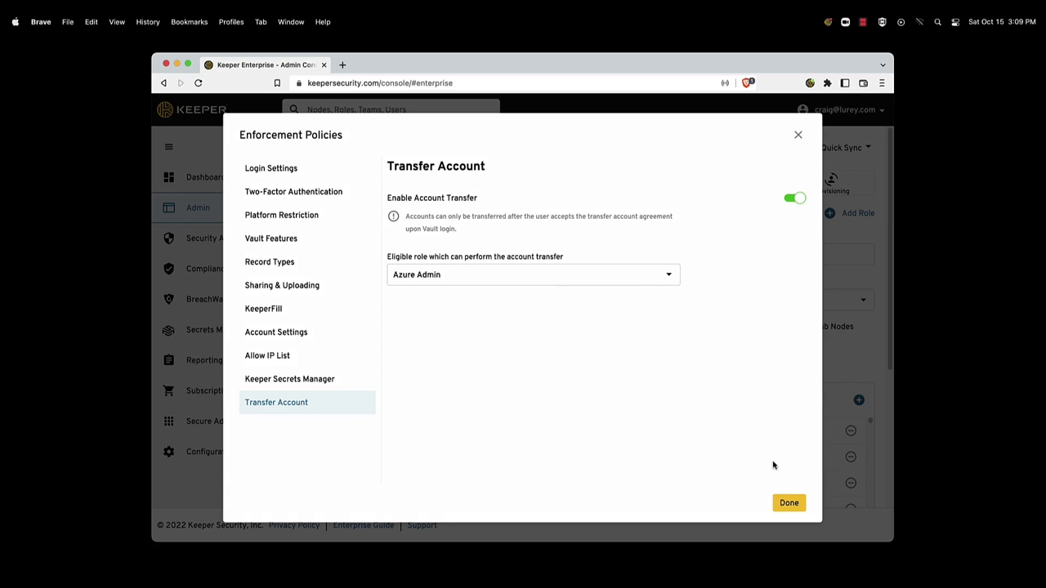
click(786, 503)
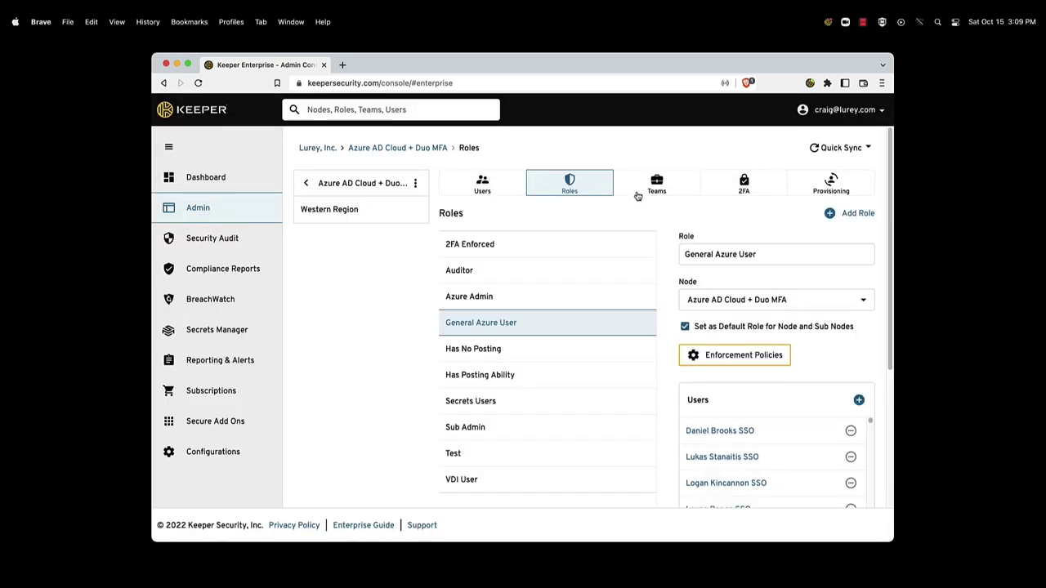
Step: View the Client Services and Finance and Accounting teams, and cancel a new-team draft
click(638, 196)
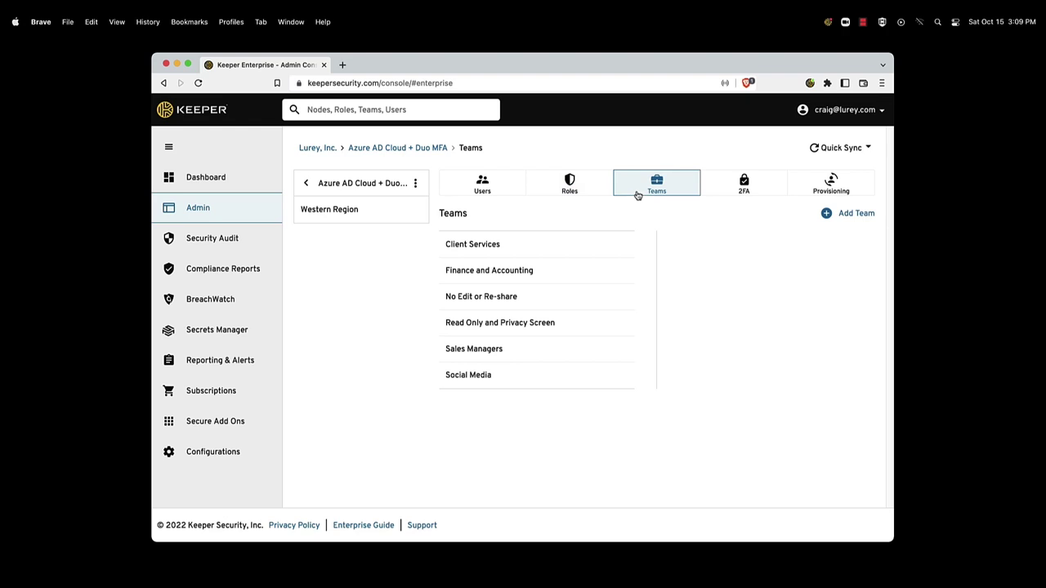
click(600, 251)
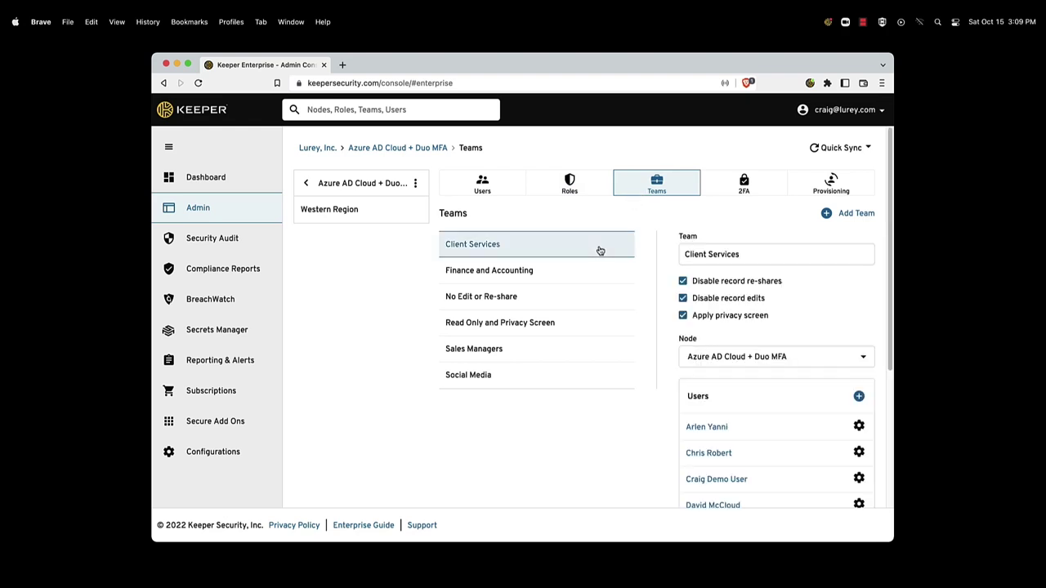
click(561, 271)
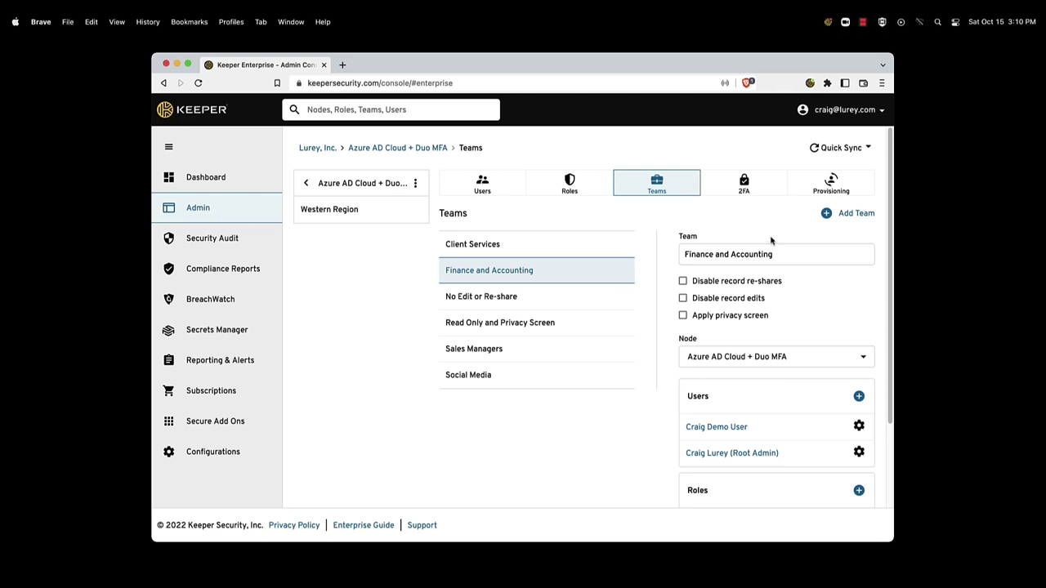
click(826, 214)
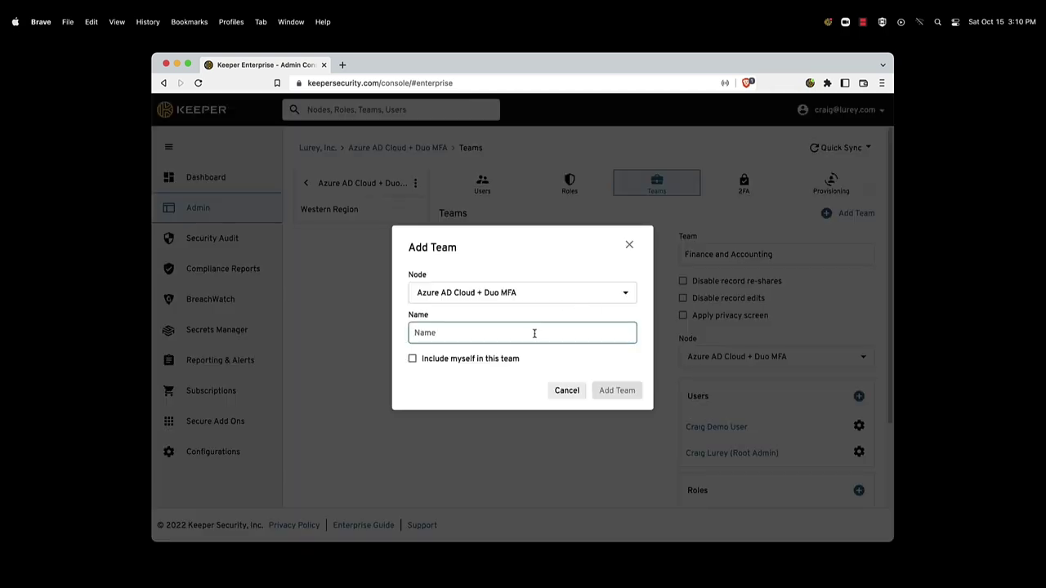
click(564, 392)
Step: Inspect the No Edit or Re-share and Read Only and Privacy Screen teams, then view user provisioning
scroll(677, 397, down, 2)
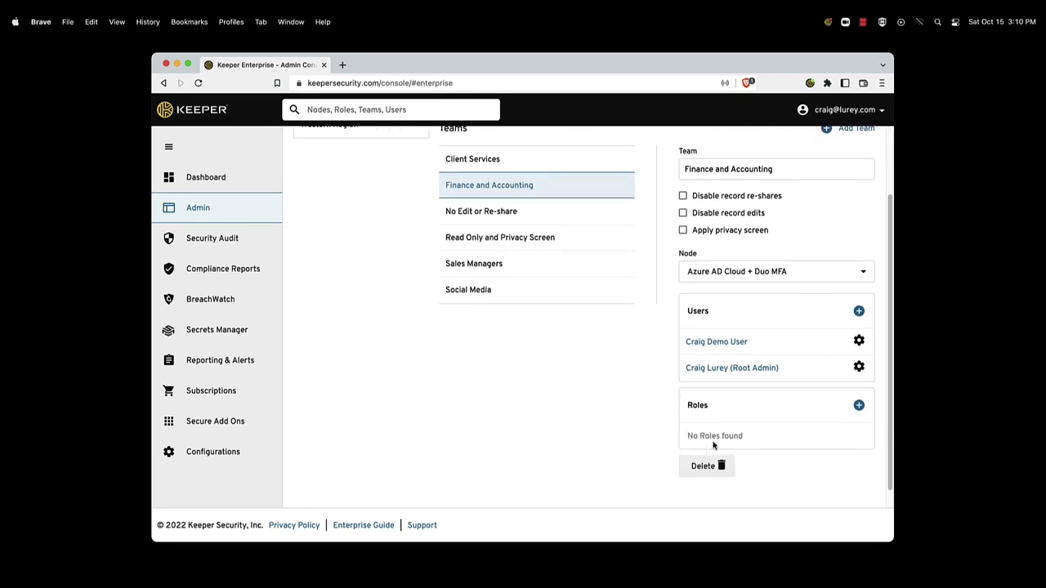
click(586, 215)
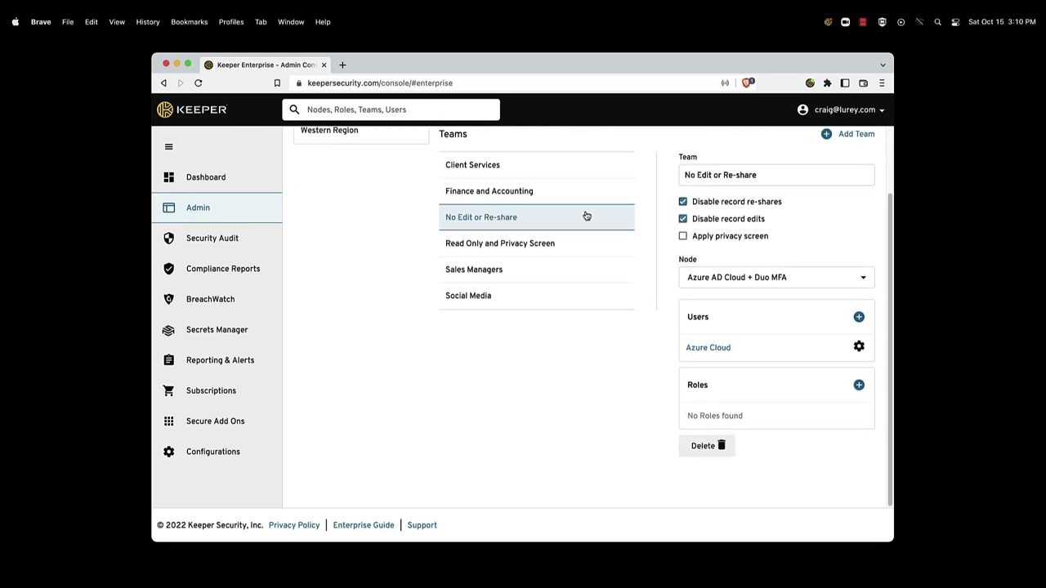
scroll(607, 226, up, 2)
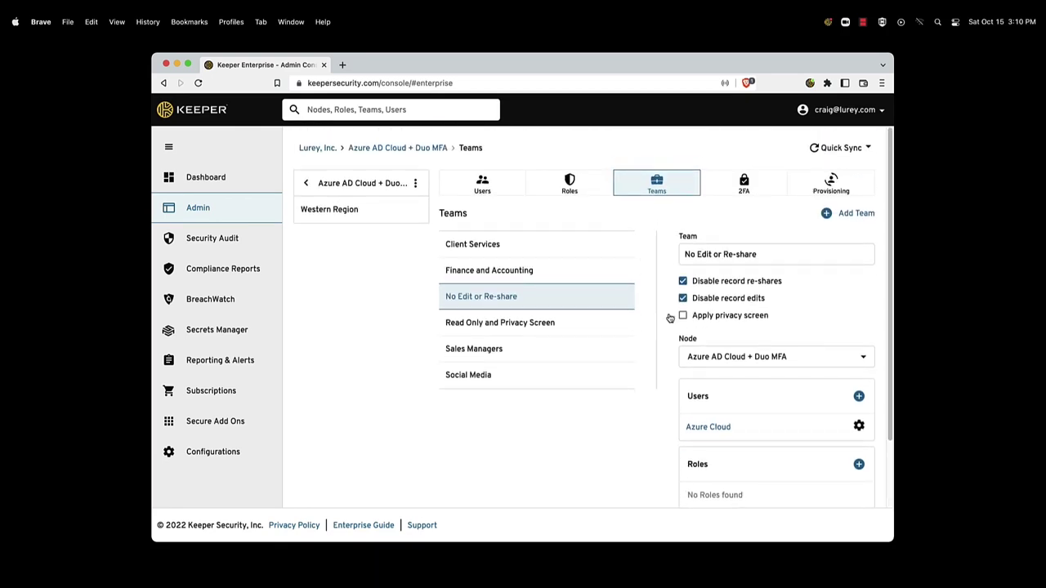
click(621, 328)
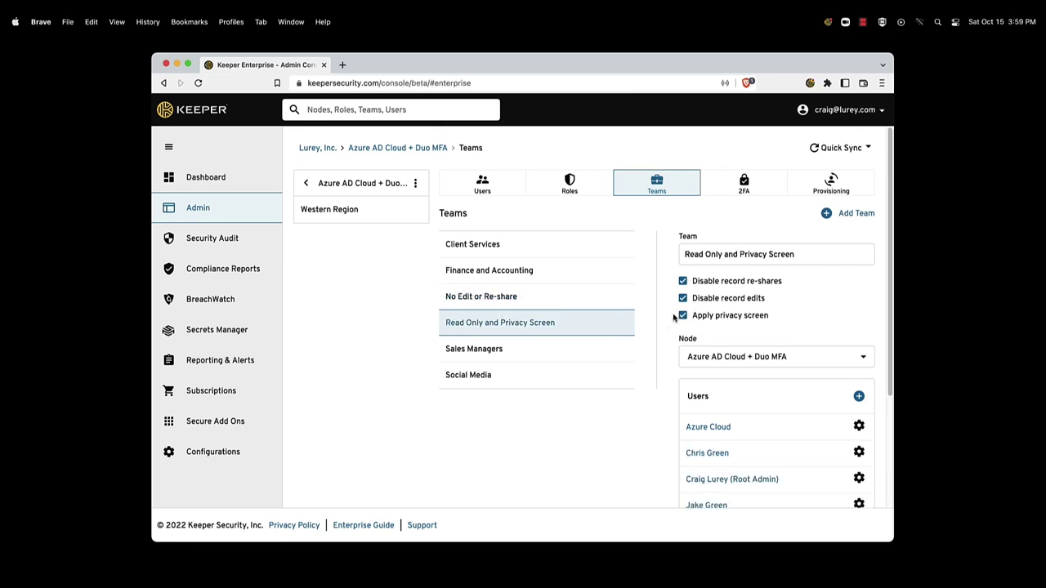
click(802, 193)
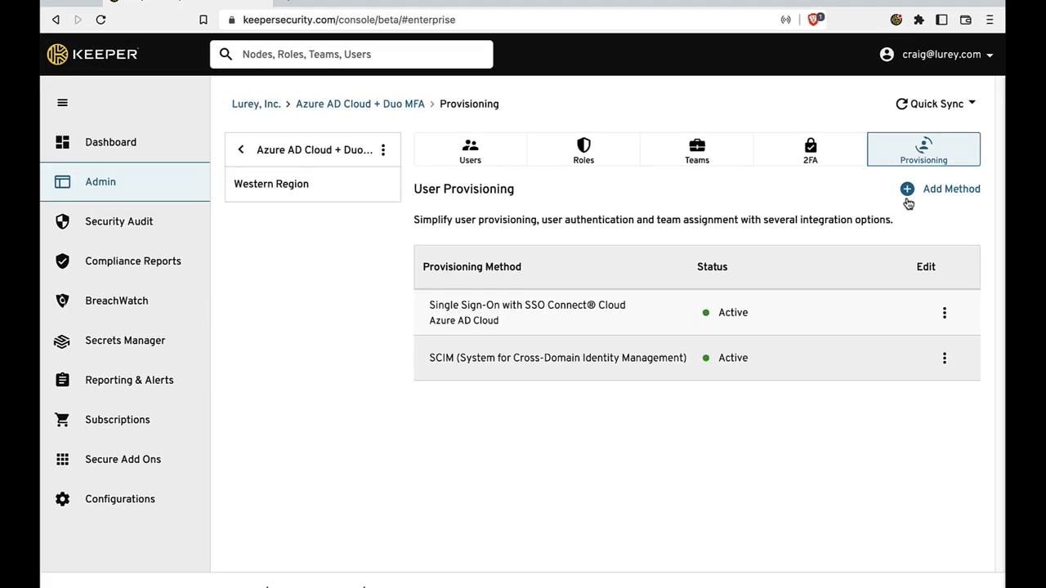
click(818, 213)
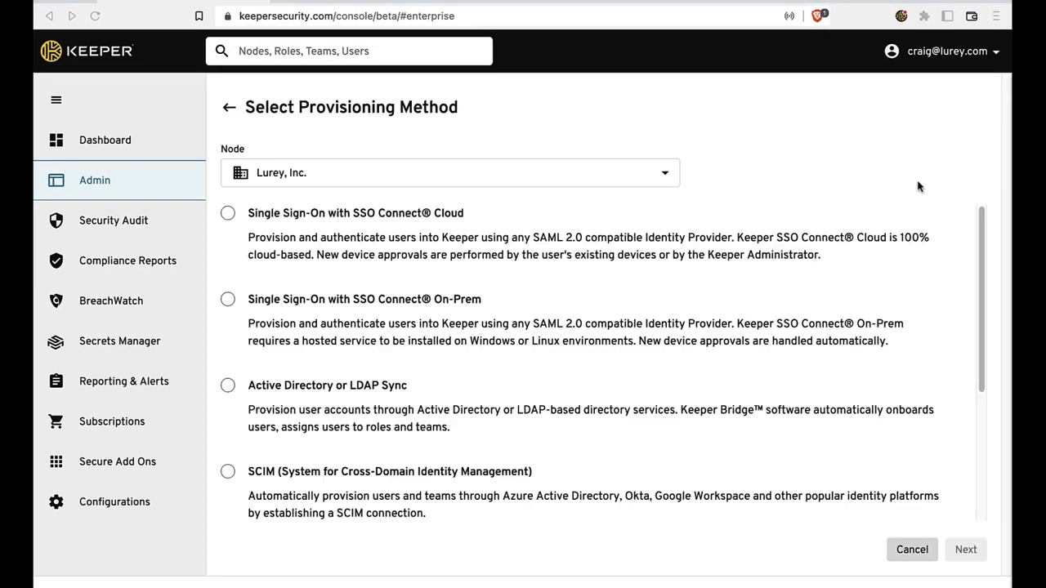
click(228, 213)
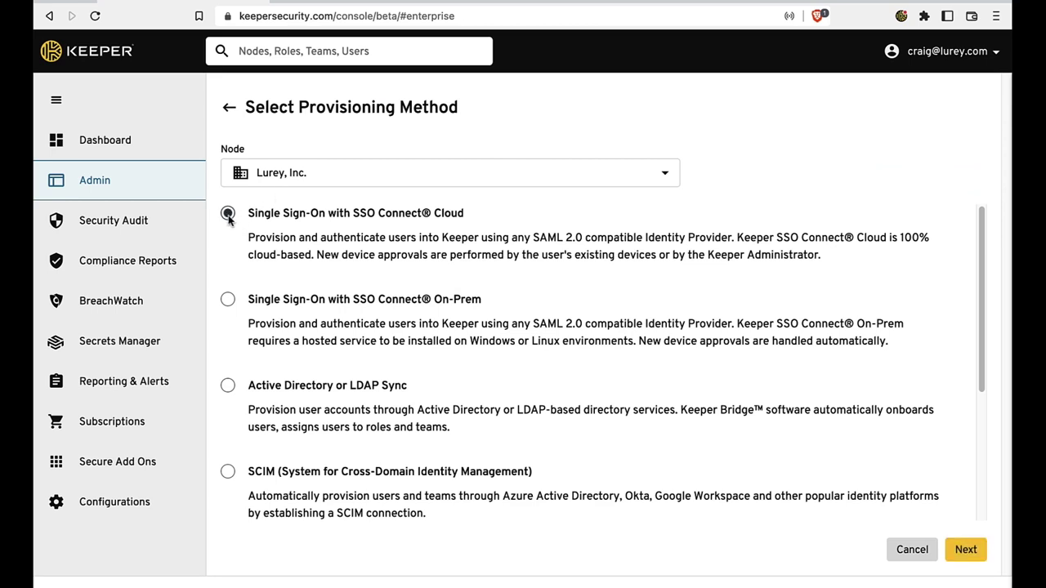
click(228, 299)
click(228, 385)
scroll(229, 388, down, 2)
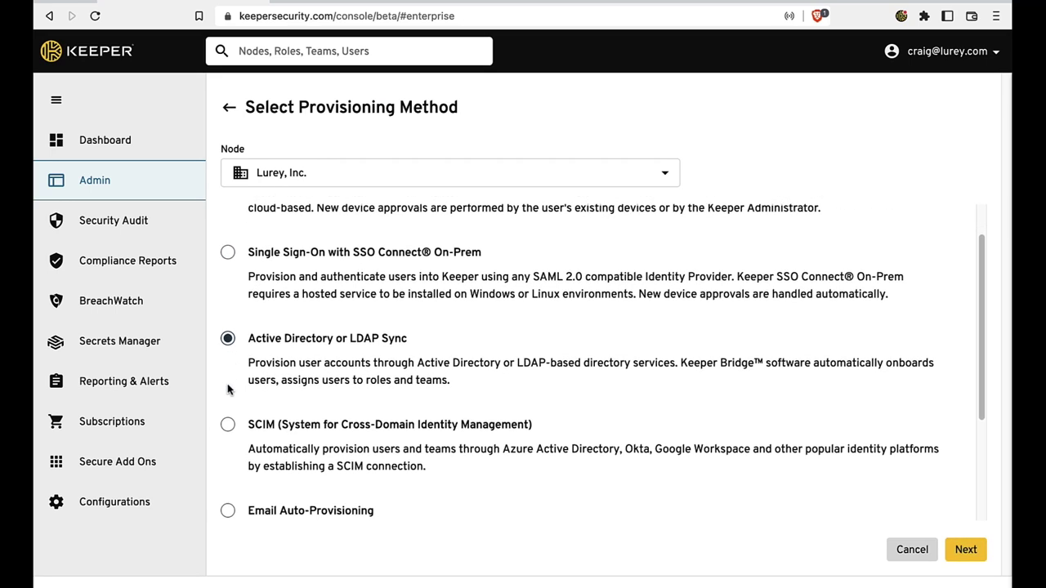
click(229, 385)
scroll(228, 386, down, 1)
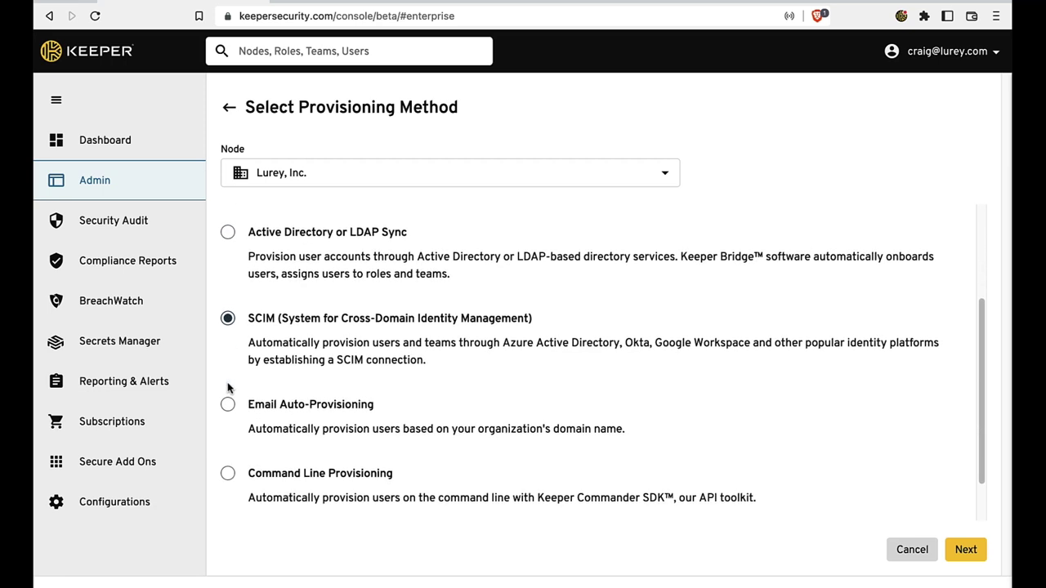
click(227, 403)
scroll(228, 403, down, 1)
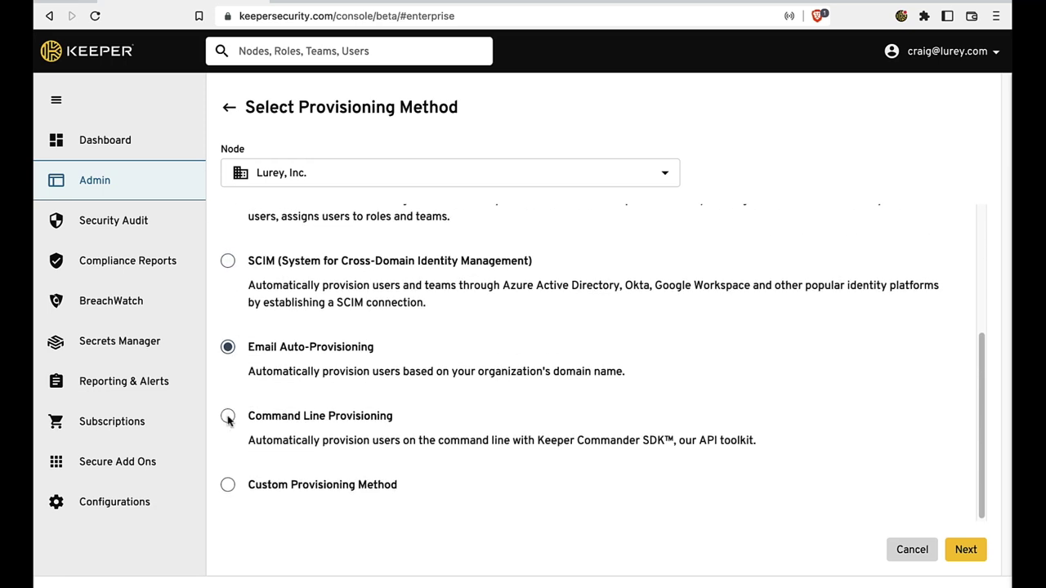
click(229, 416)
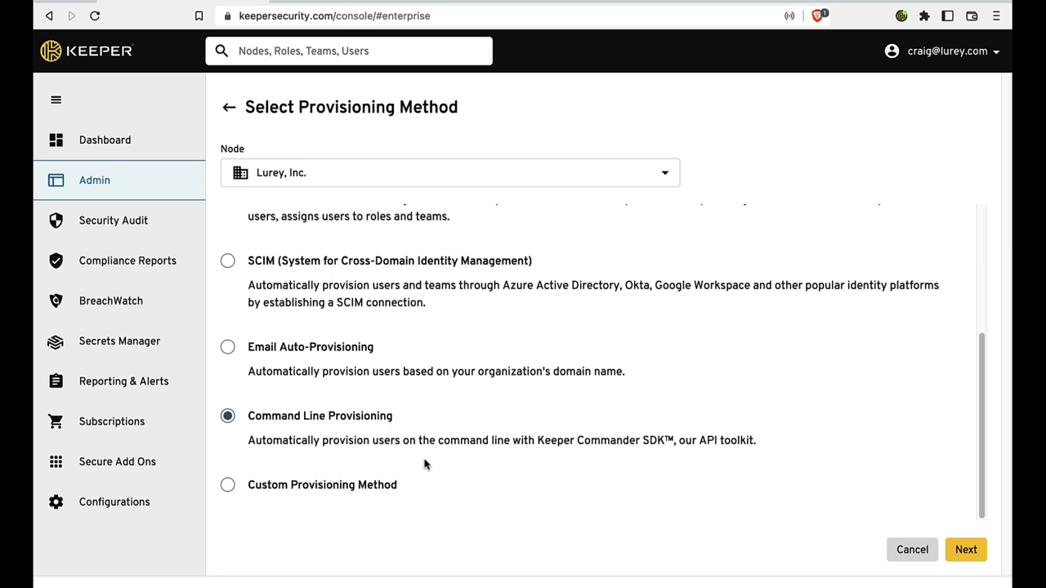
click(905, 548)
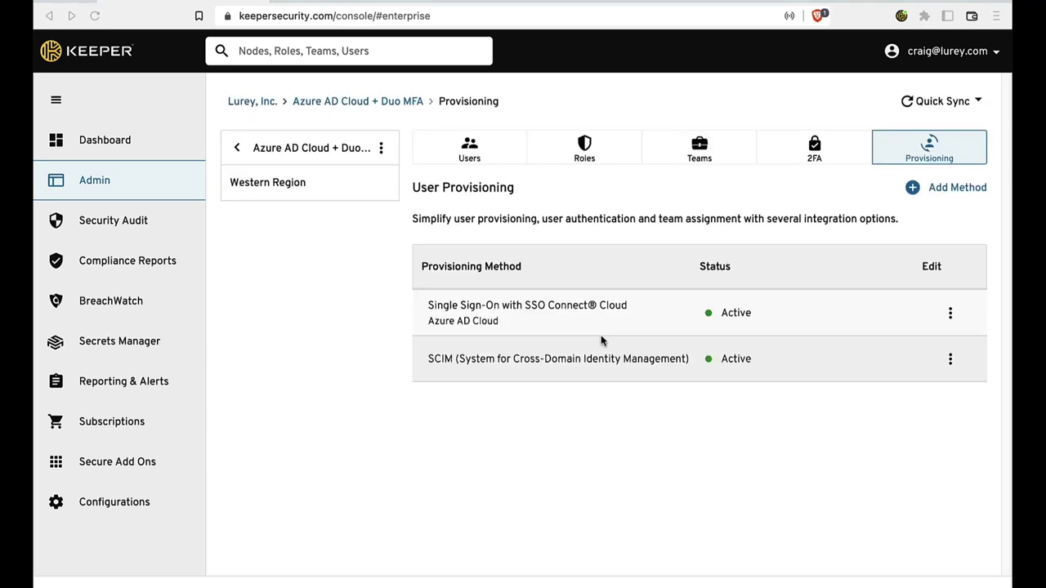
click(950, 314)
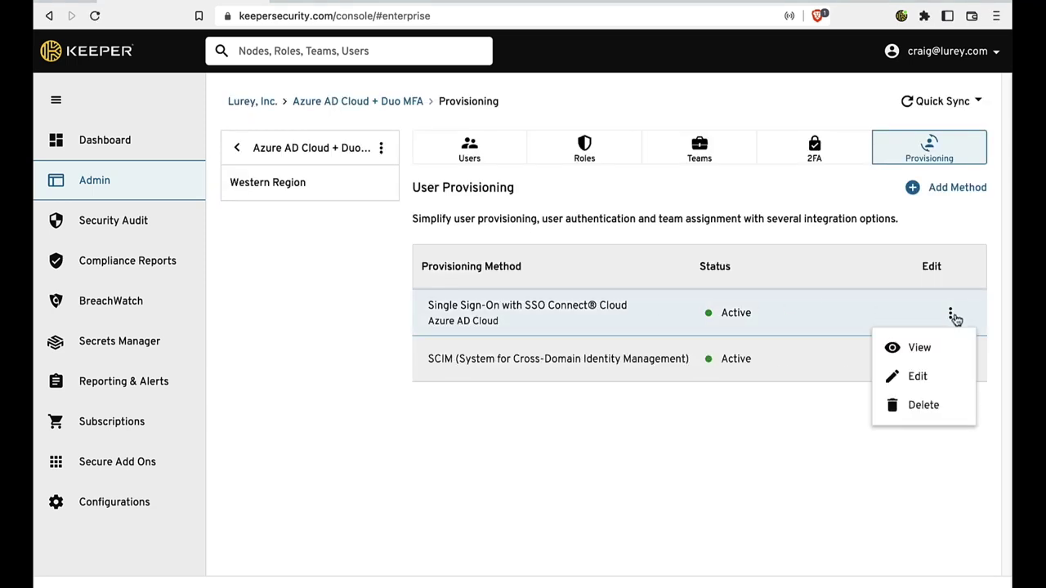
click(889, 346)
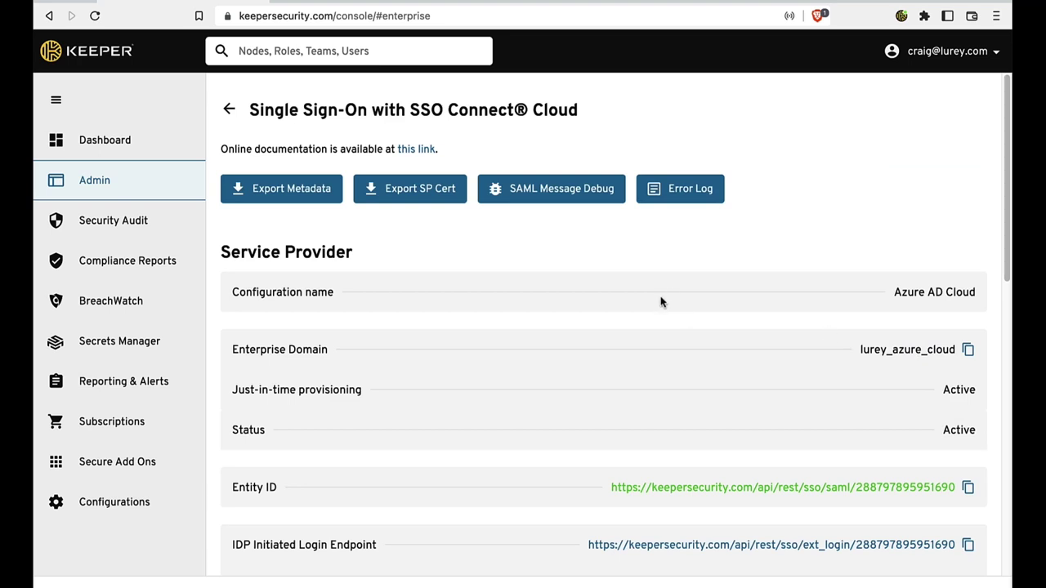
scroll(660, 301, down, 1)
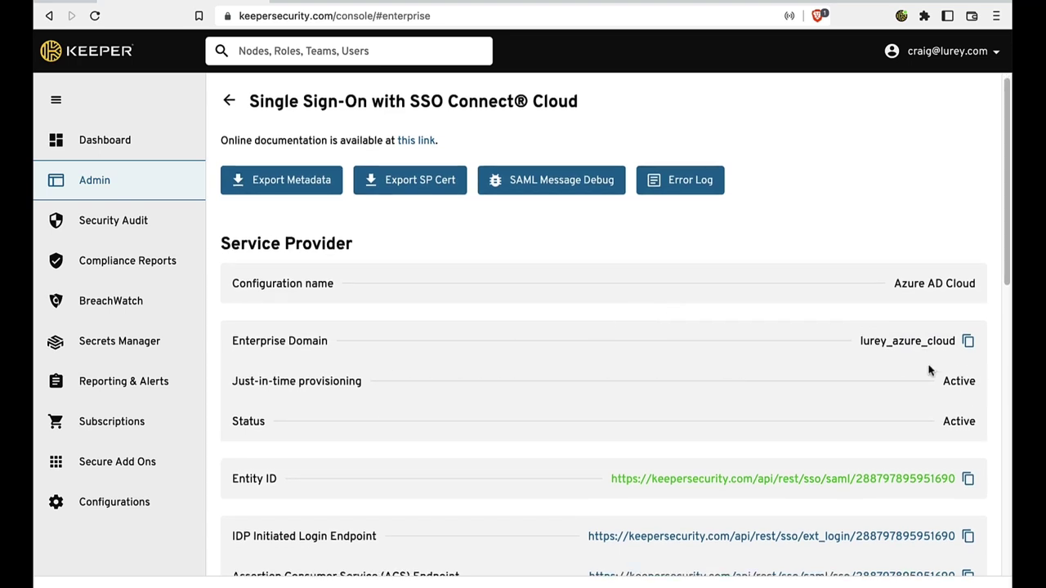
scroll(948, 402, down, 2)
scroll(948, 401, down, 3)
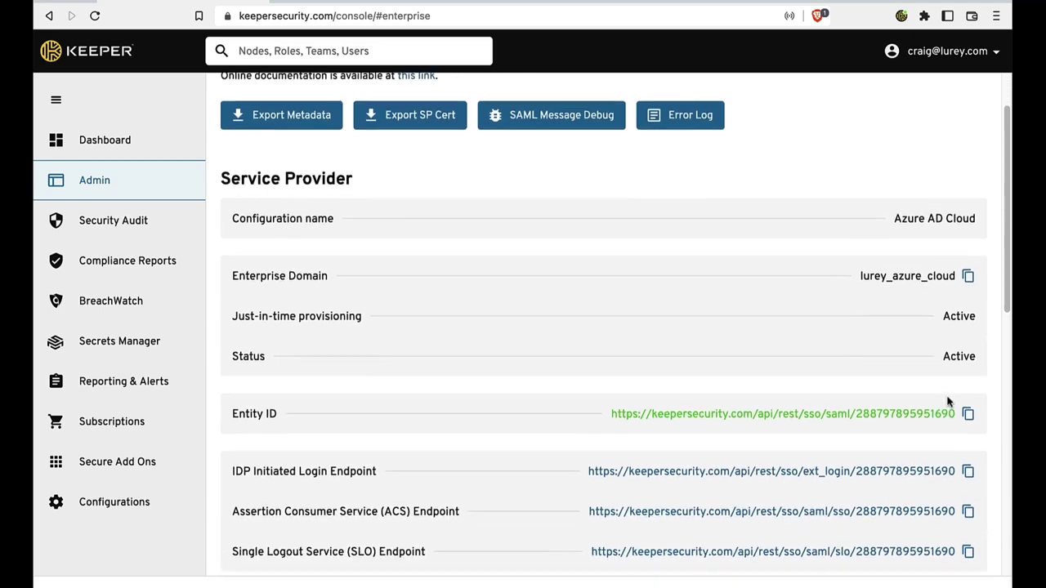
scroll(867, 247, up, 5)
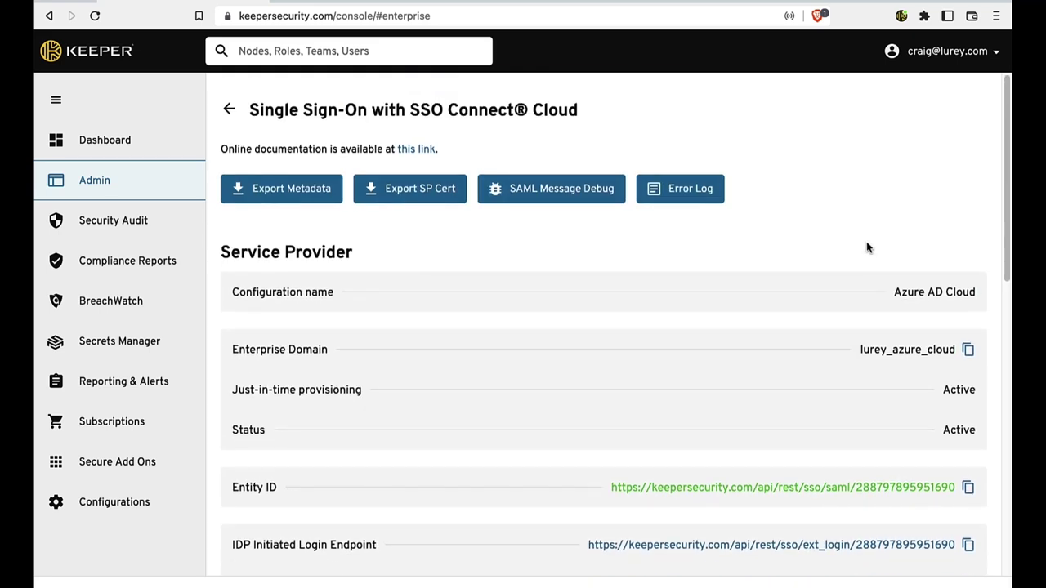
click(236, 113)
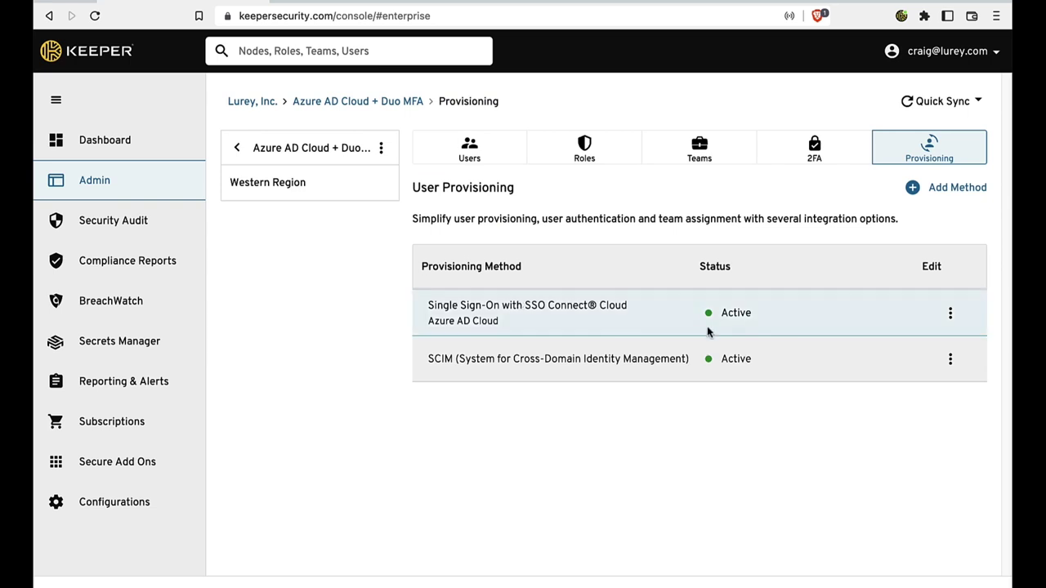
click(951, 361)
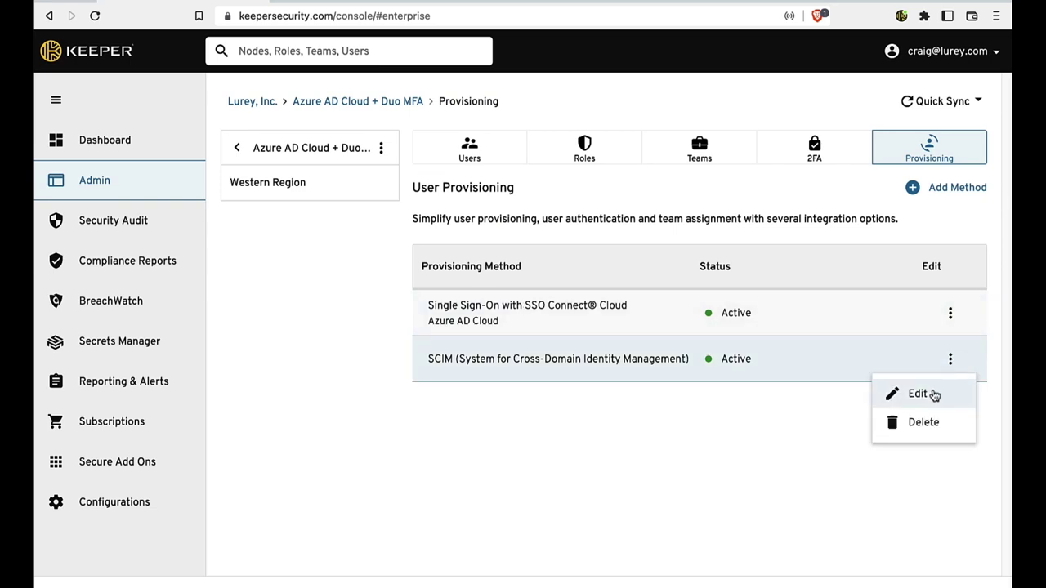
click(934, 395)
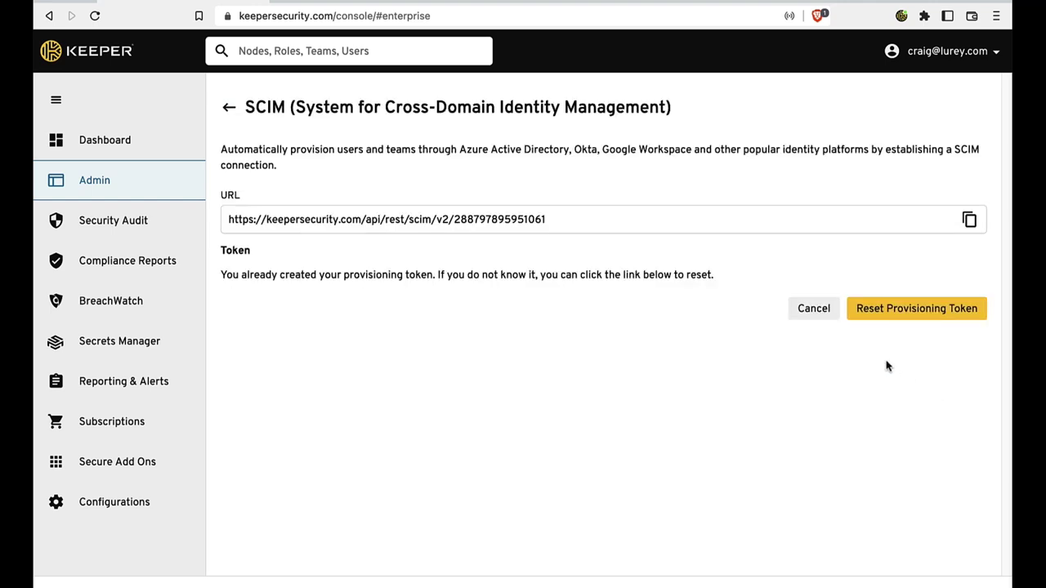
click(226, 109)
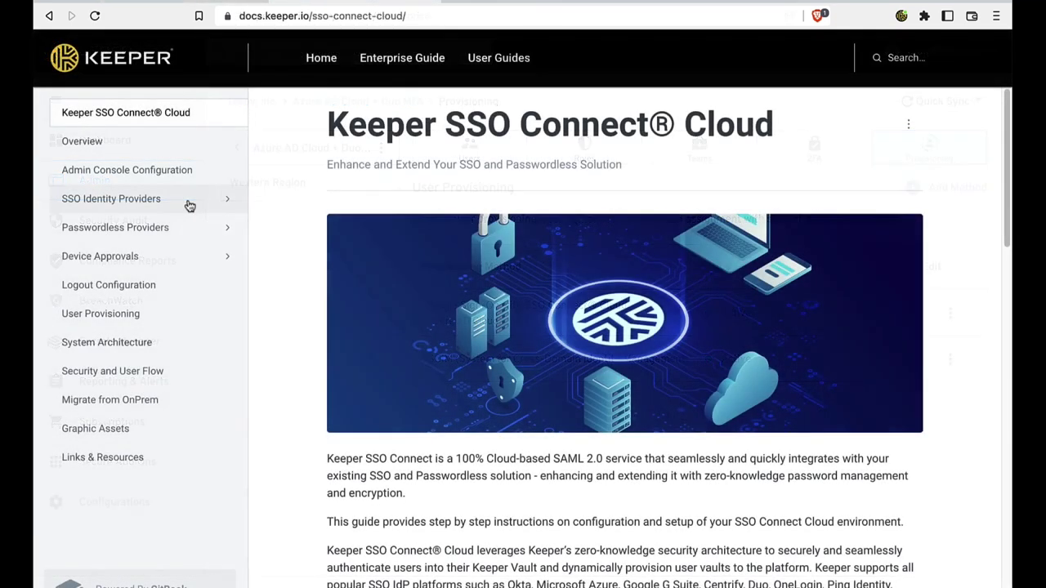
Step: Browse the SSO guides for AD FS, Azure / O365 and Okta, ending on Ping Identity
click(190, 205)
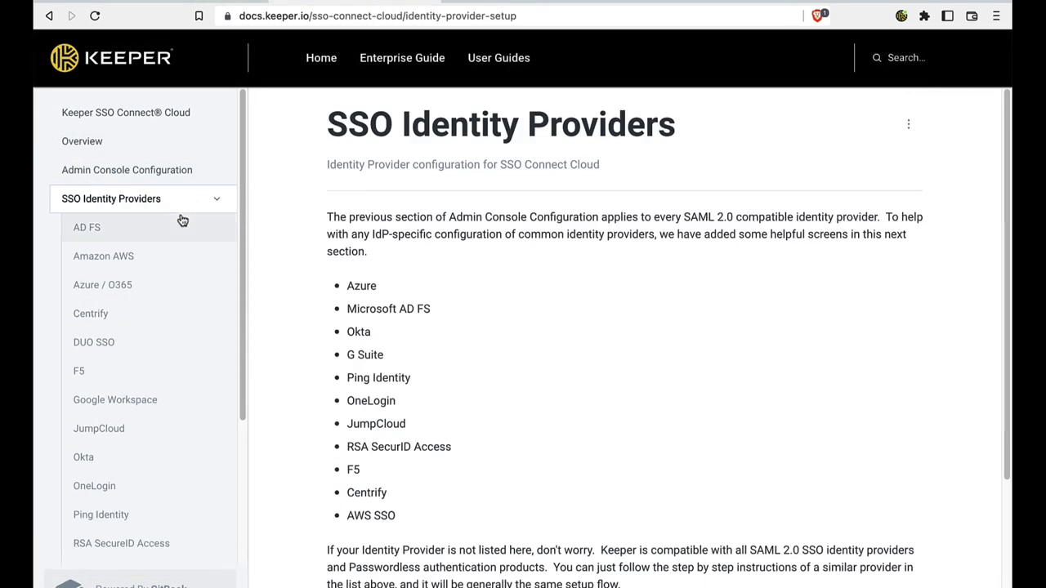
click(176, 228)
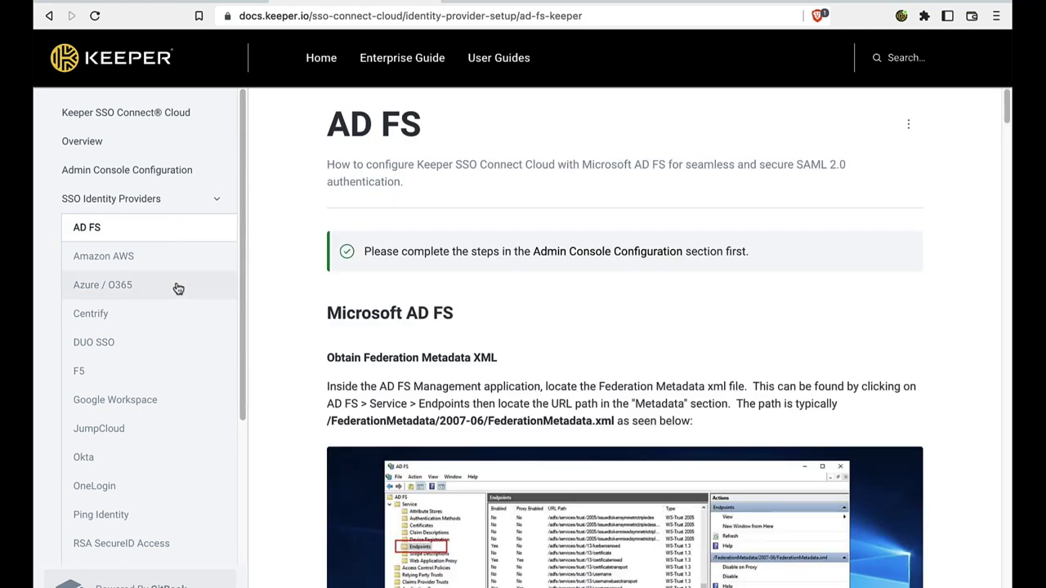
click(178, 288)
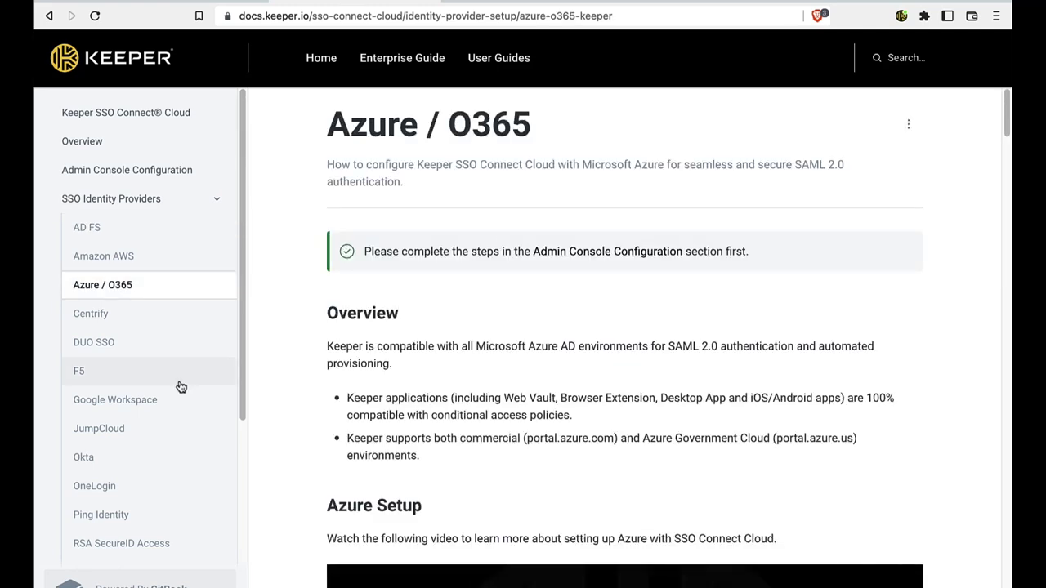
click(185, 456)
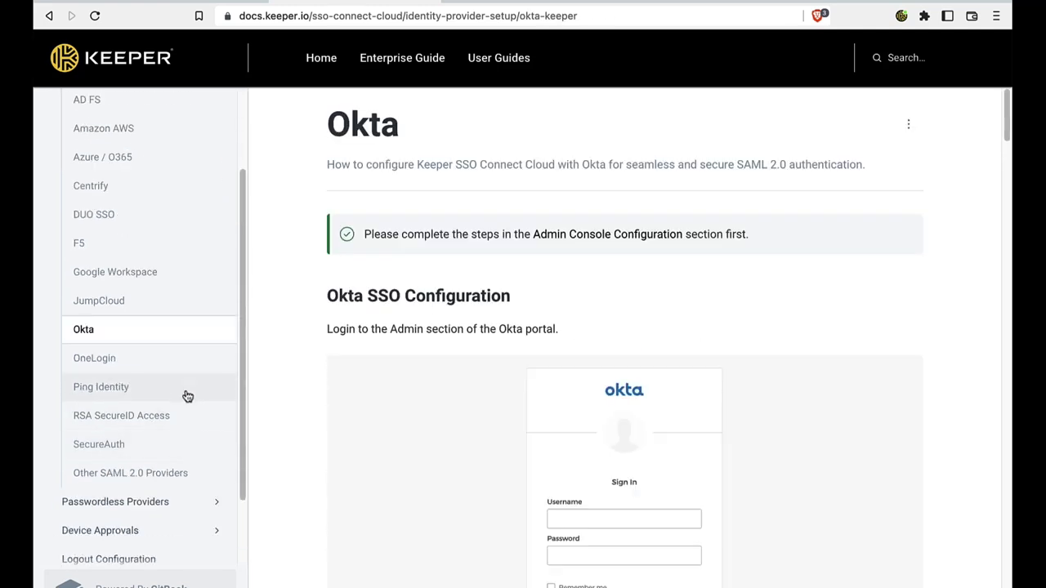
click(187, 393)
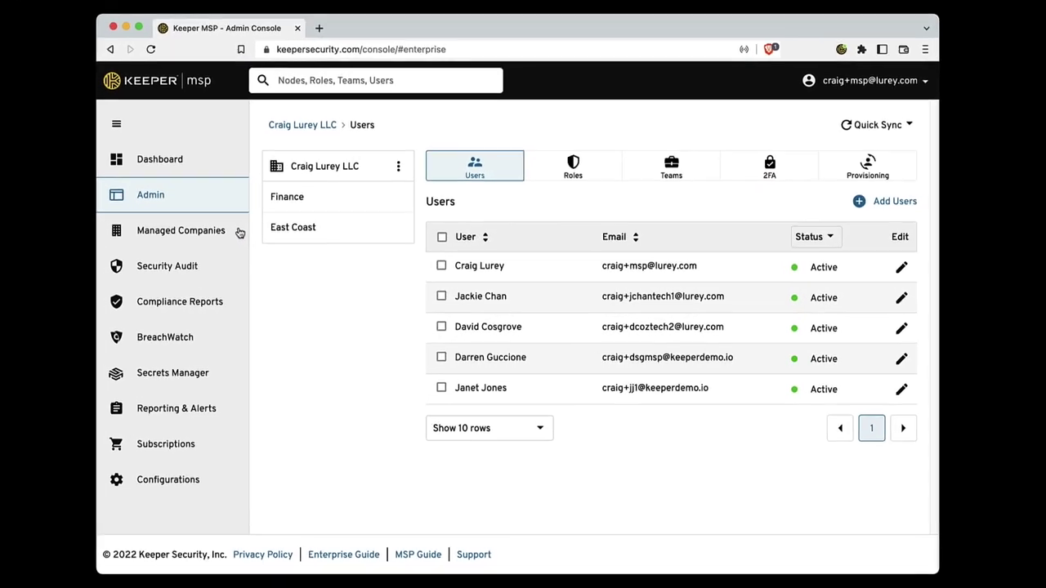
Step: List the managed companies and view details for Perfect Teeth Dental and Elite Auto Works
click(261, 239)
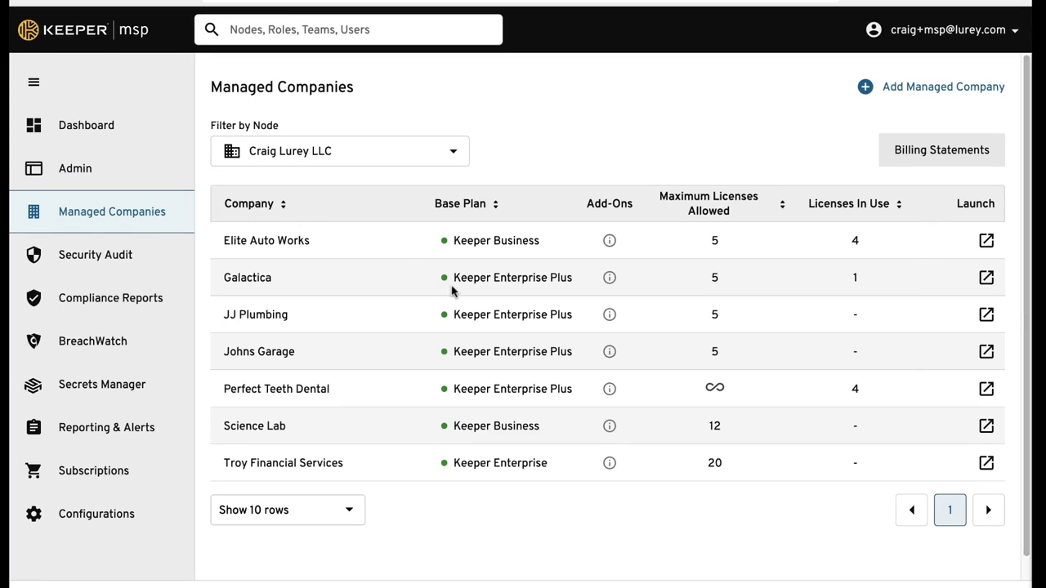
click(519, 391)
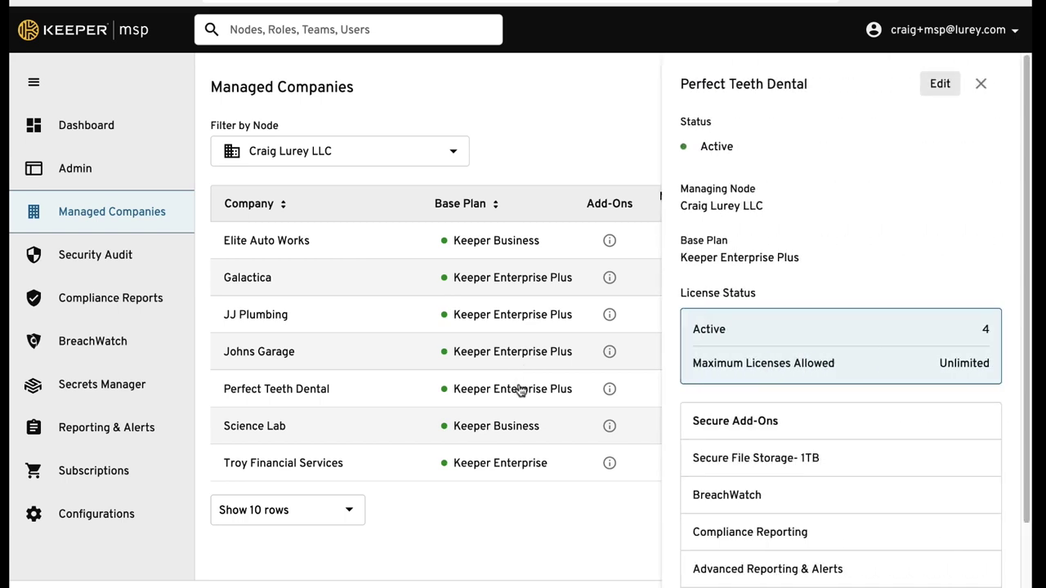
click(510, 244)
click(509, 245)
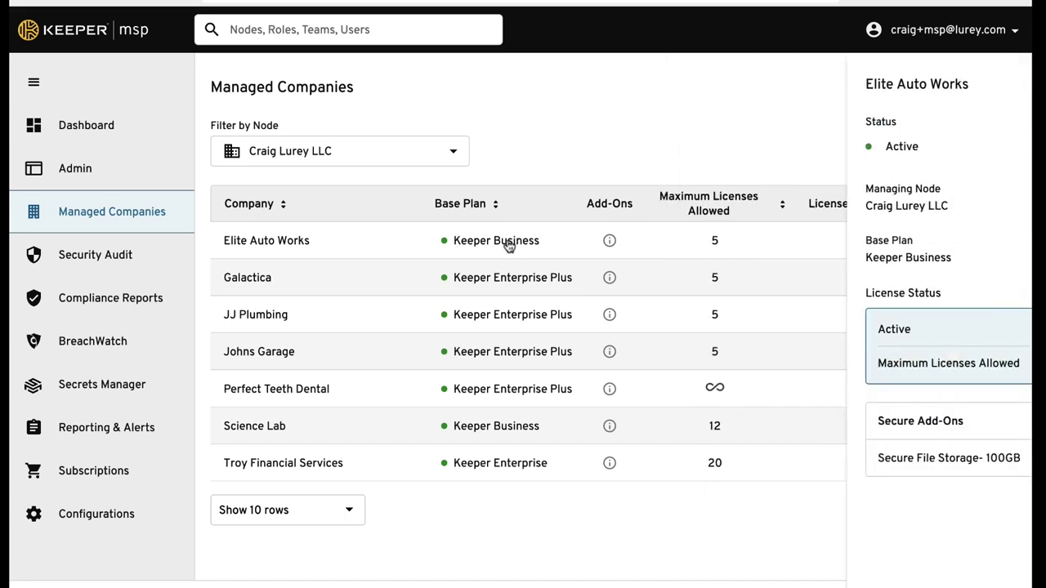
Step: Review Elite Auto Works' plan, licences and add-ons without saving changes
click(925, 88)
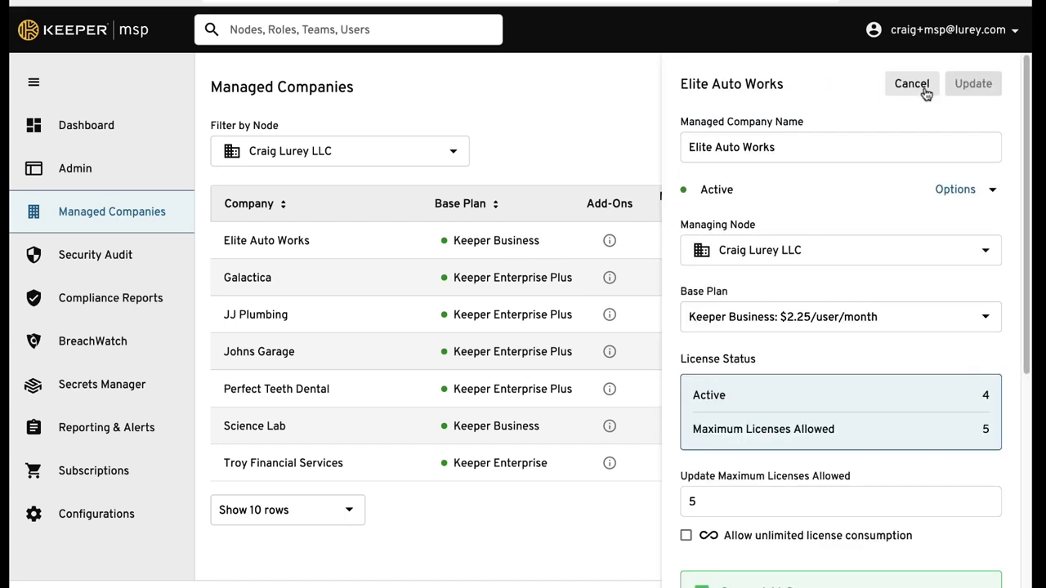
scroll(793, 210, down, 2)
scroll(776, 246, down, 5)
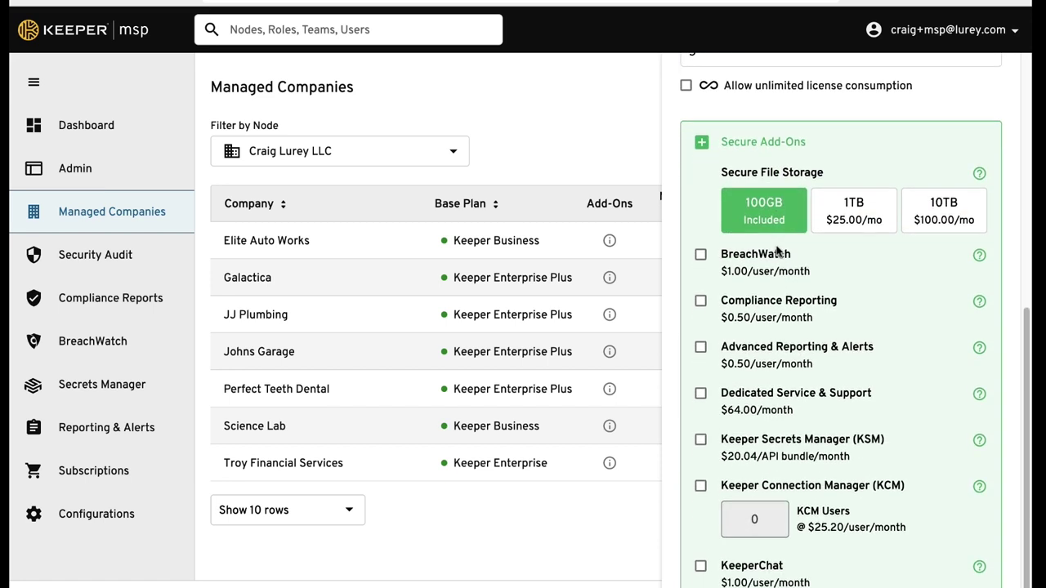
scroll(778, 256, up, 7)
click(423, 148)
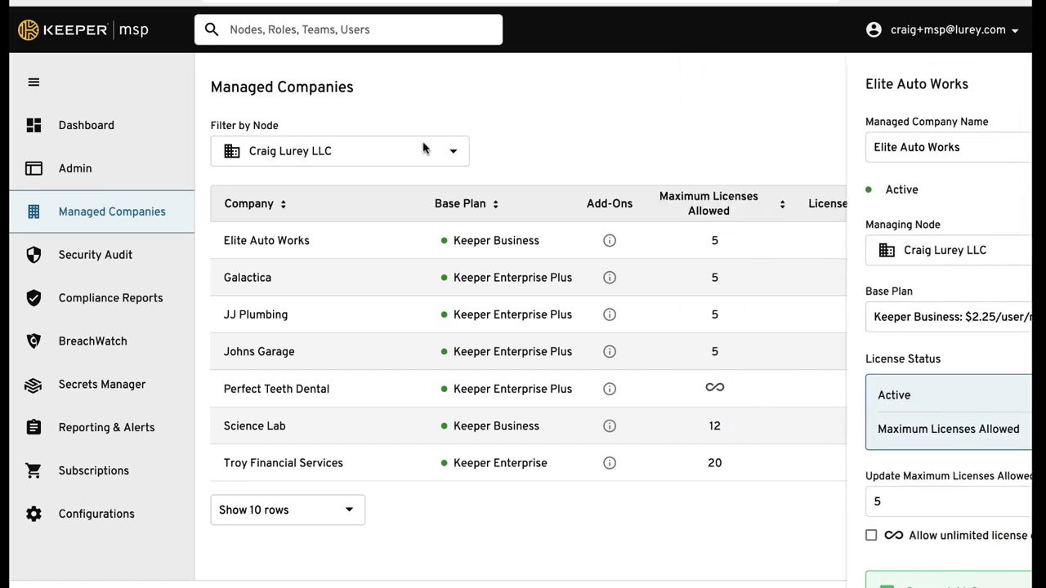
Step: In Perfect Teeth Dental's admin, view the Dental Staff role, then the Dentists and Management teams
click(418, 151)
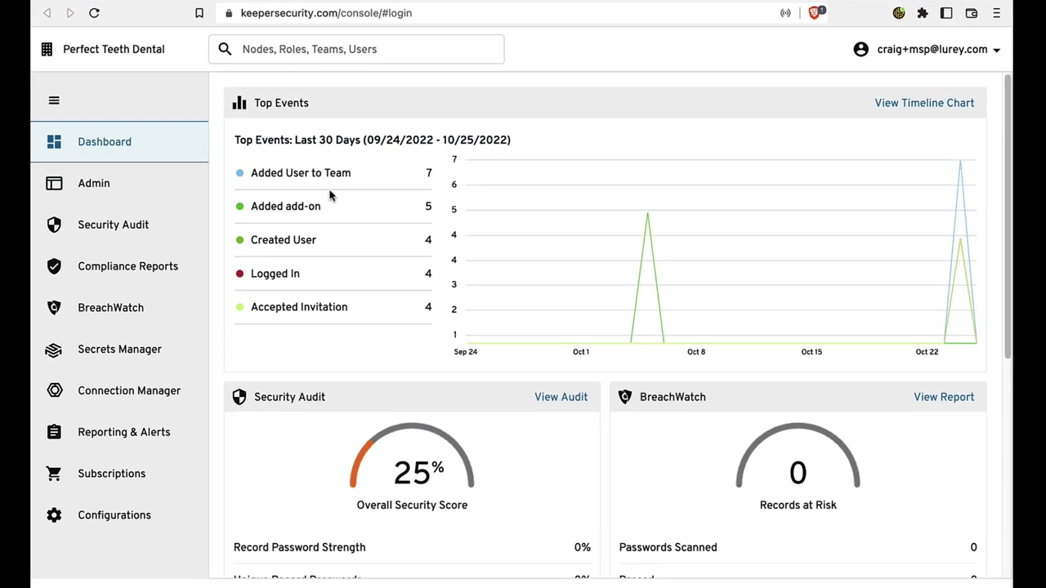
click(170, 185)
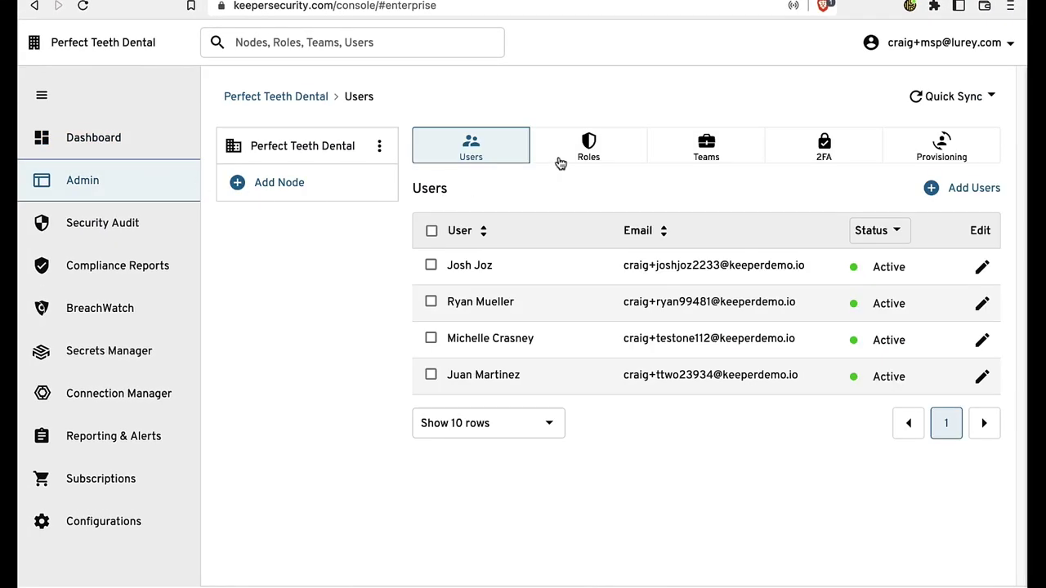
click(561, 162)
click(607, 236)
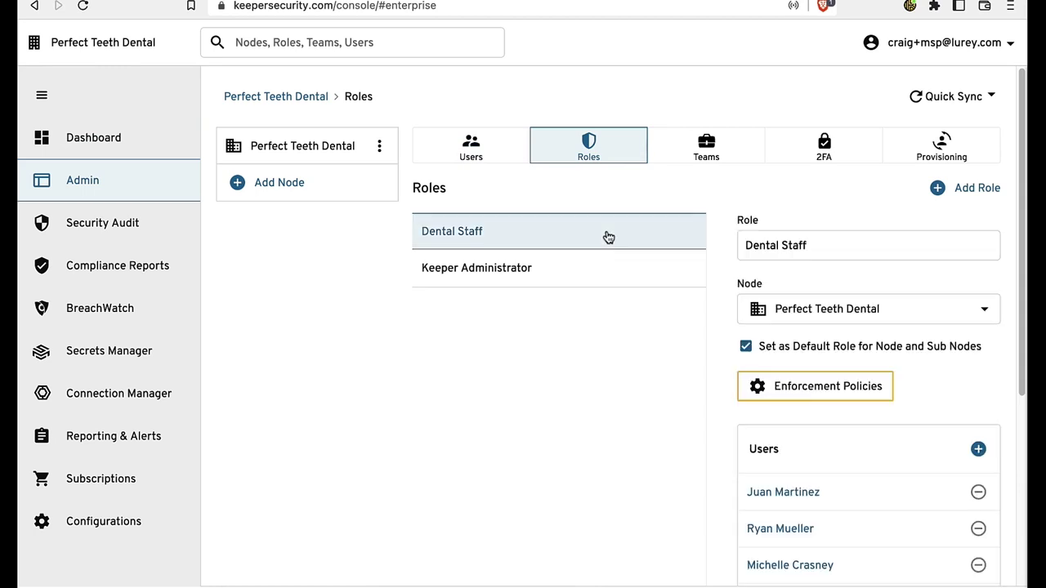
click(669, 159)
click(638, 279)
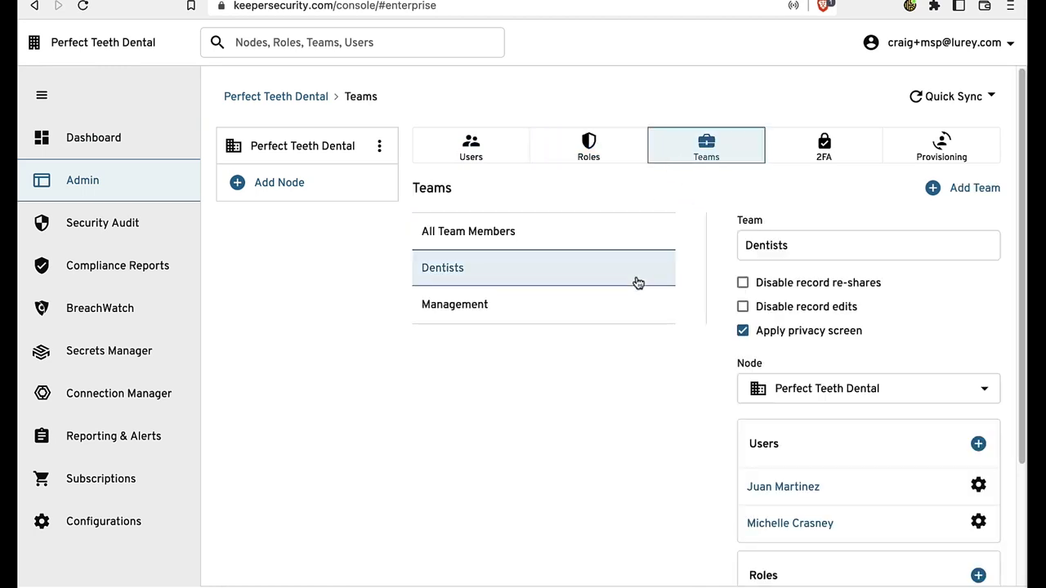
click(633, 303)
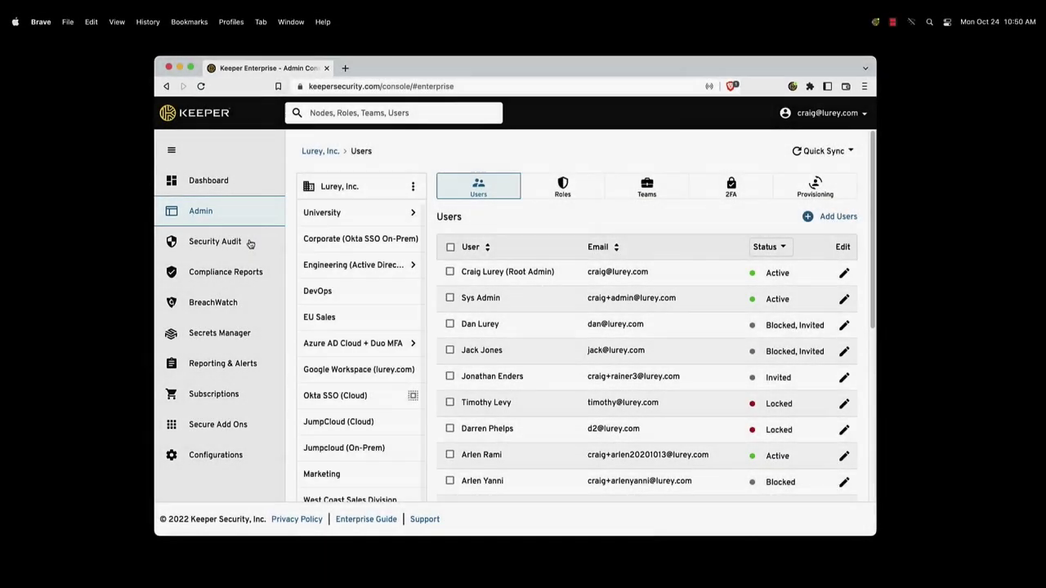
Step: Review the 42% security audit score and per-user scores, then list the compliance reports
click(250, 242)
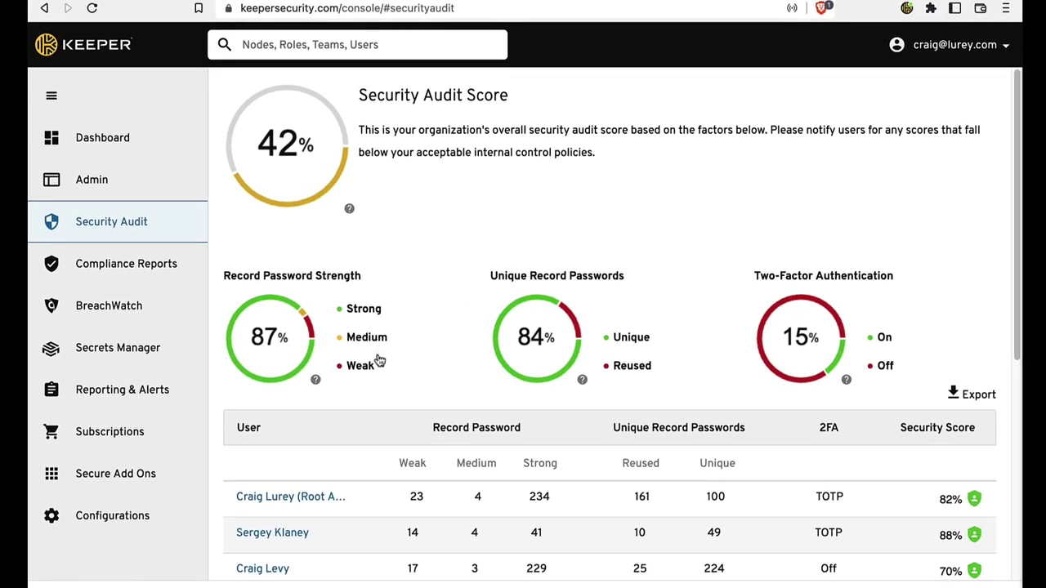
scroll(398, 378, down, 1)
scroll(398, 377, down, 5)
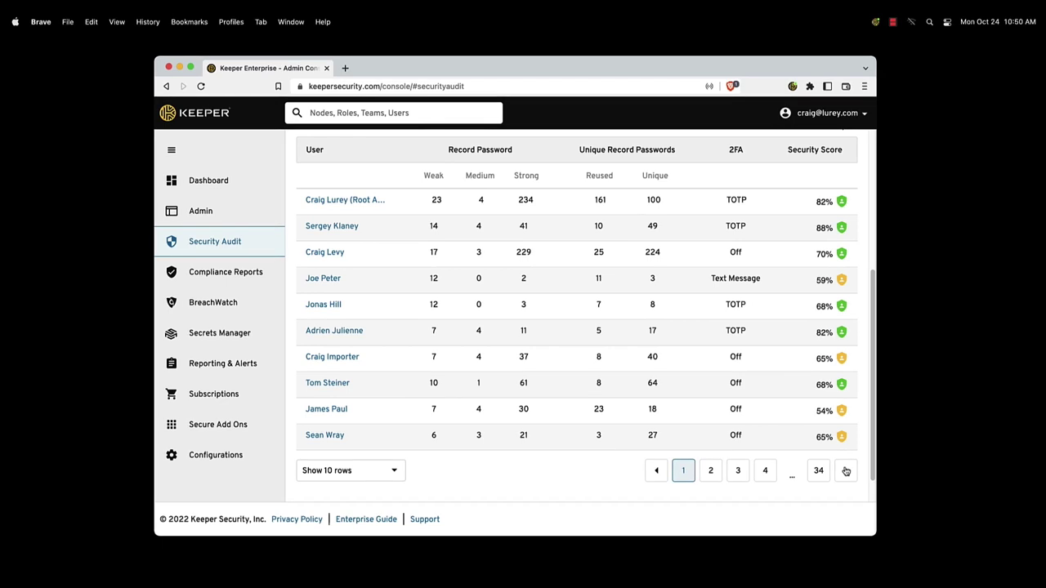
click(257, 275)
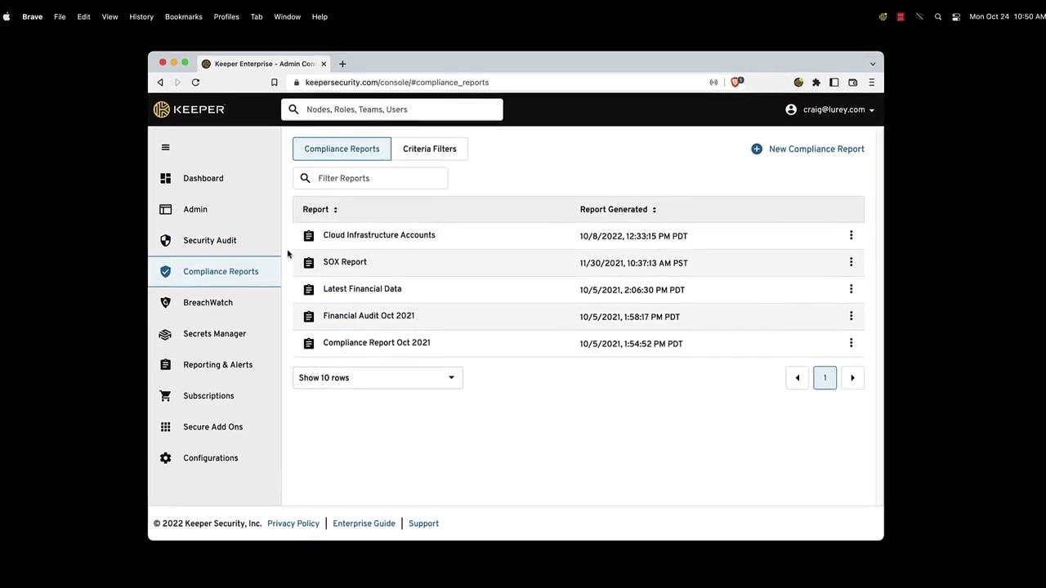
Step: Look through the SOX Report, then open the Cloud Infrastructure Accounts report
click(352, 260)
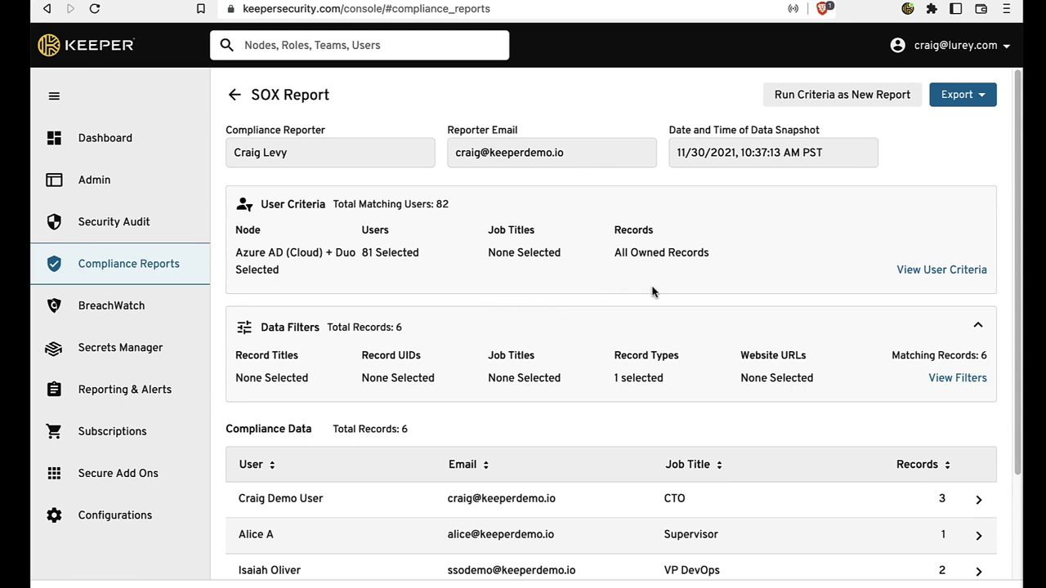
scroll(654, 293, down, 2)
scroll(654, 294, up, 2)
click(235, 96)
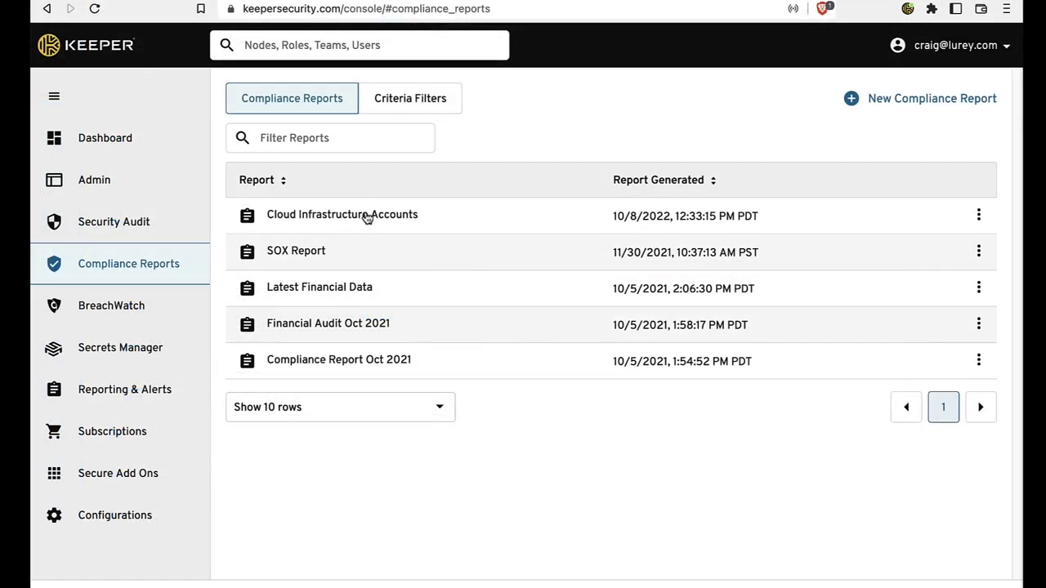
click(367, 216)
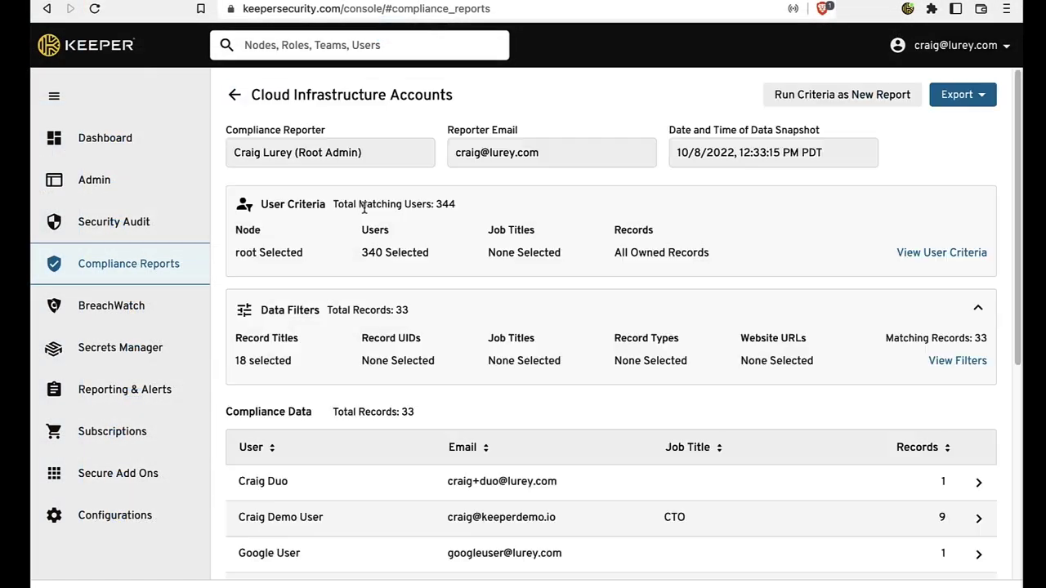
Step: Rerun the report's criteria as a new report, check the record title filter, and refresh the data
click(771, 103)
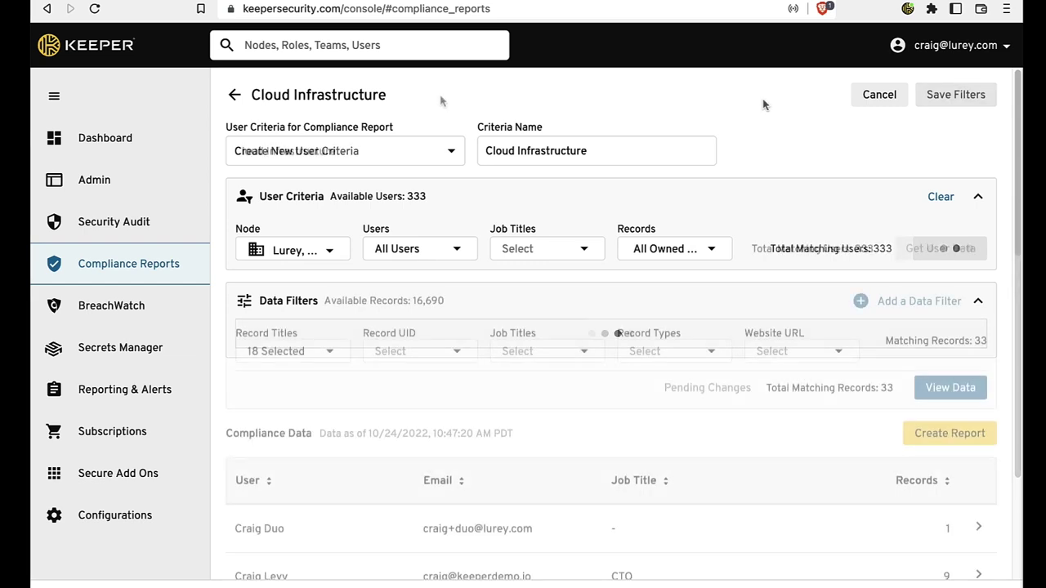
click(342, 352)
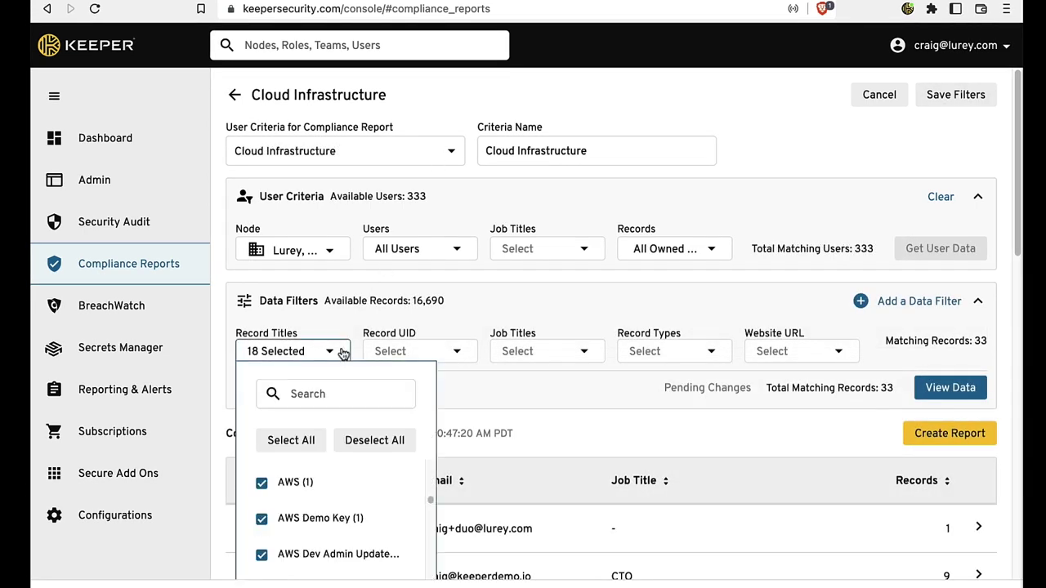
click(343, 352)
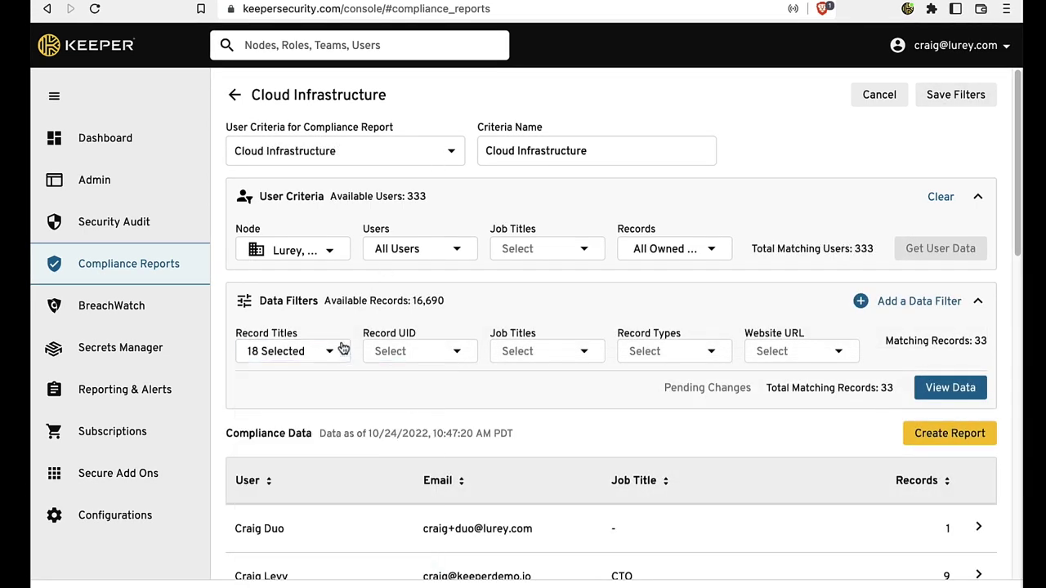
click(919, 395)
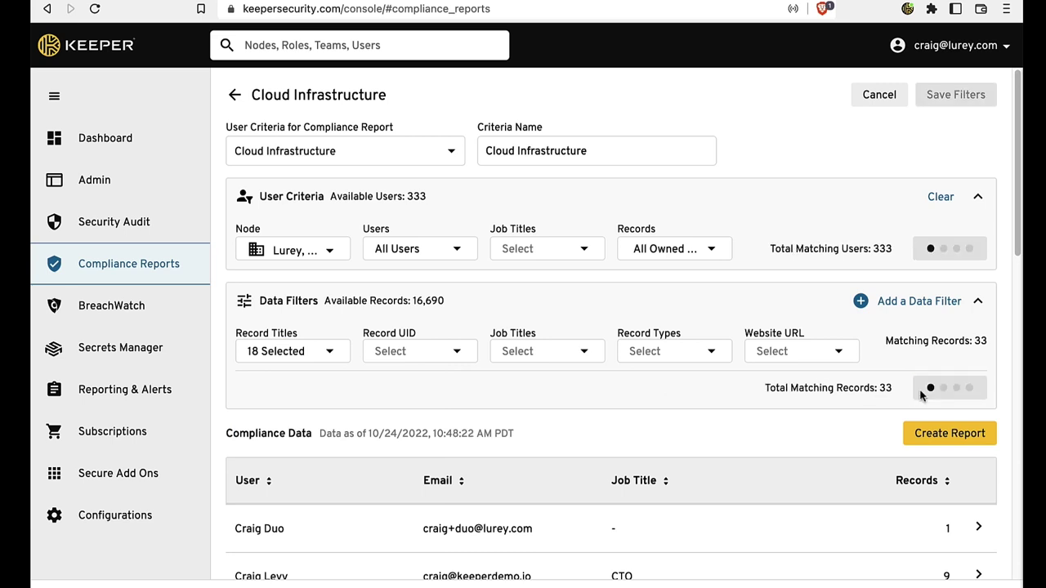
scroll(646, 441, down, 5)
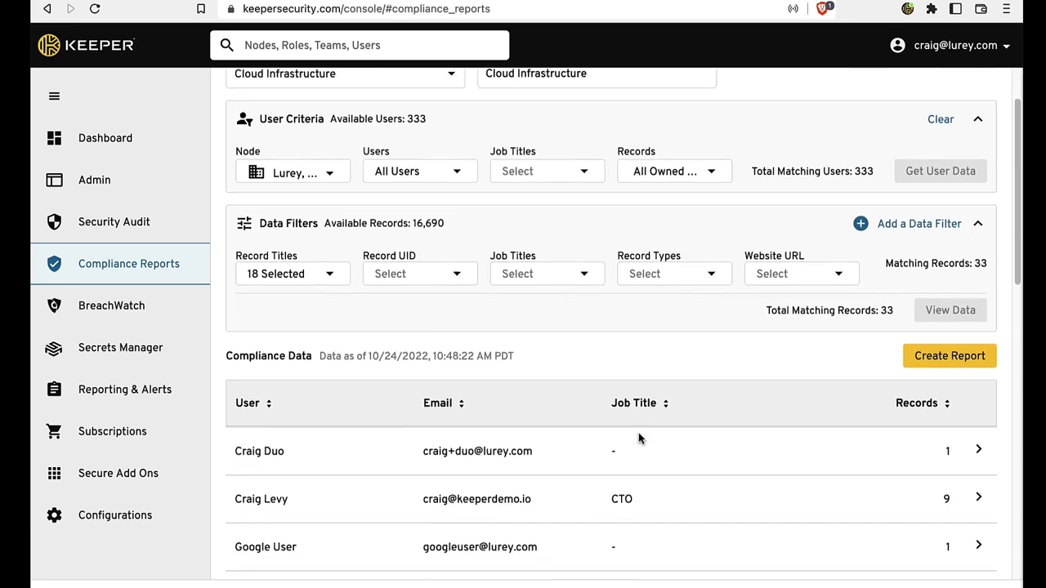
Step: Open one user's record report and inspect the Azure - Root Login sharing and AWS Team permissions
click(637, 274)
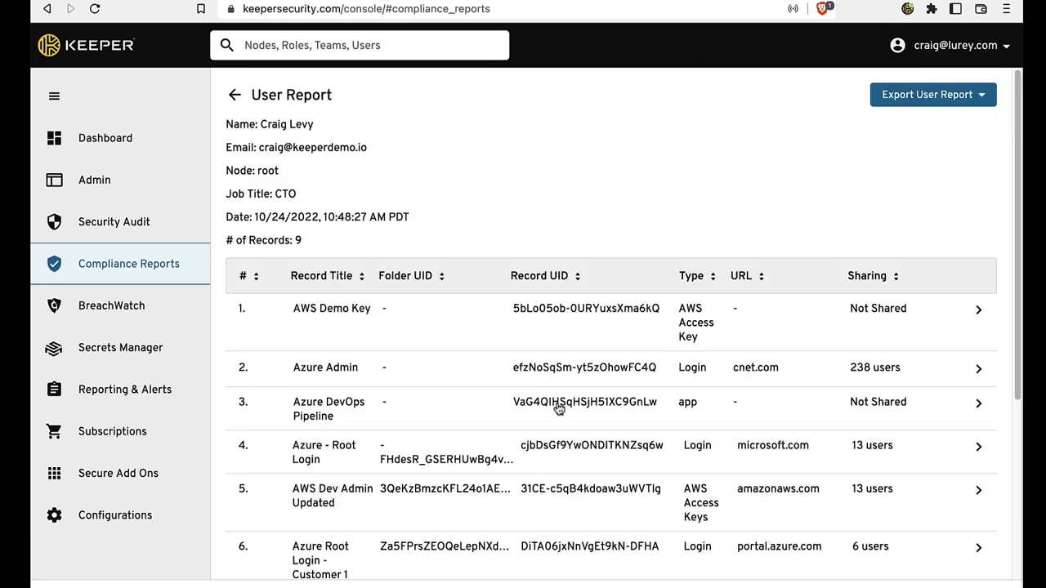
click(556, 451)
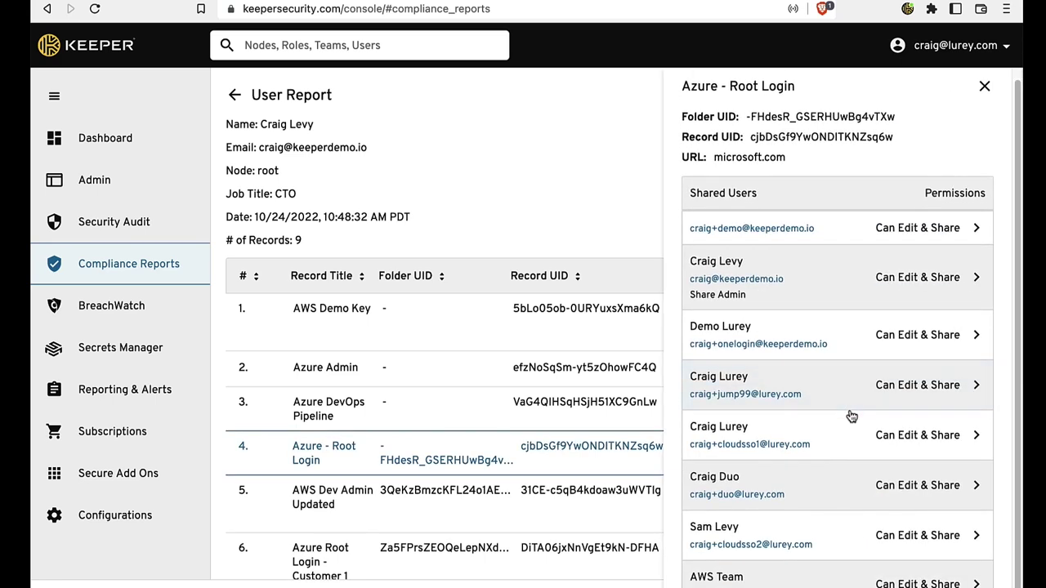
click(801, 584)
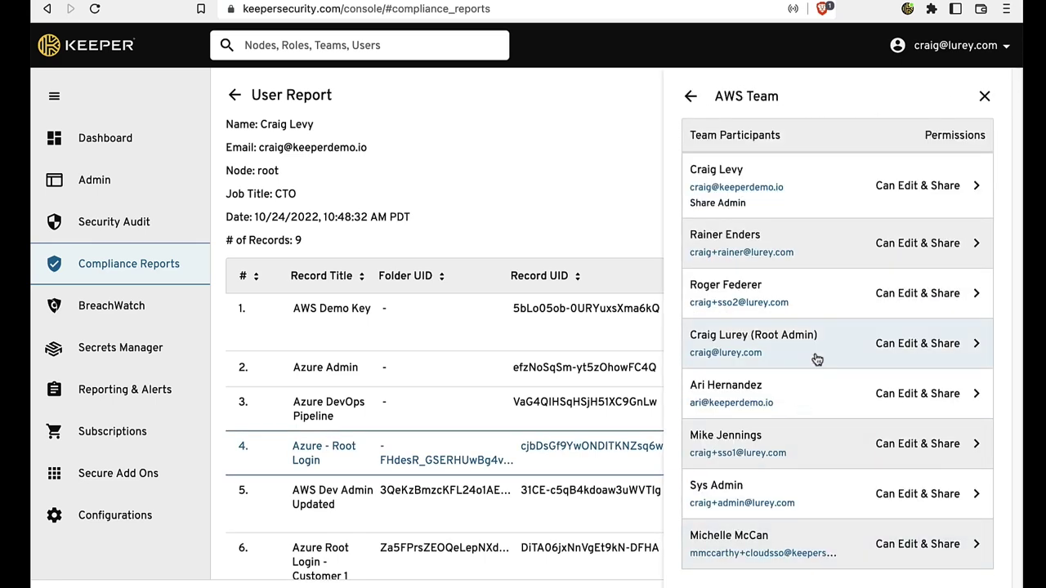
click(908, 398)
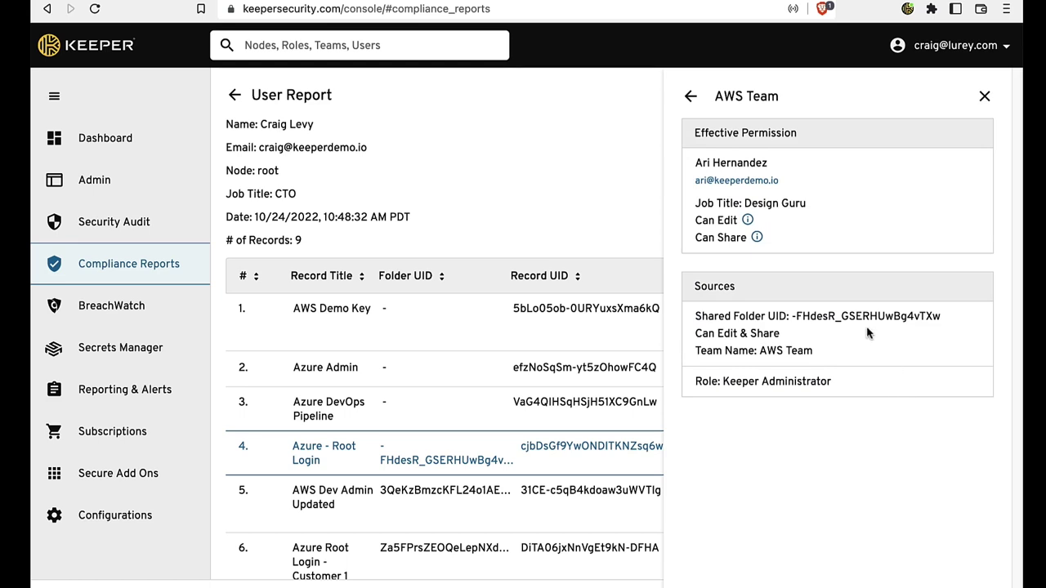
click(984, 95)
Step: Export the user report as a PDF and scroll through it
click(939, 94)
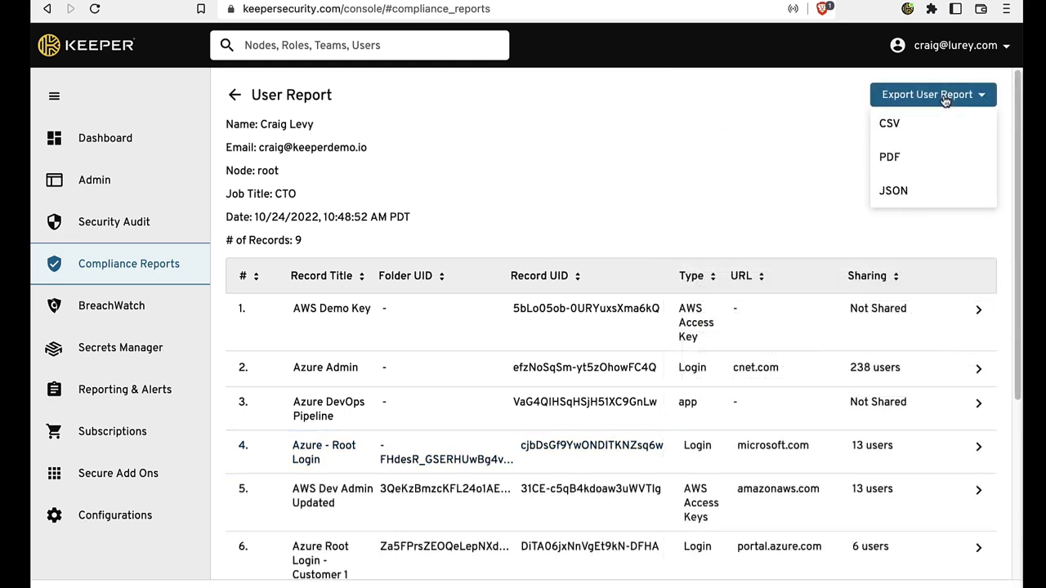
click(891, 158)
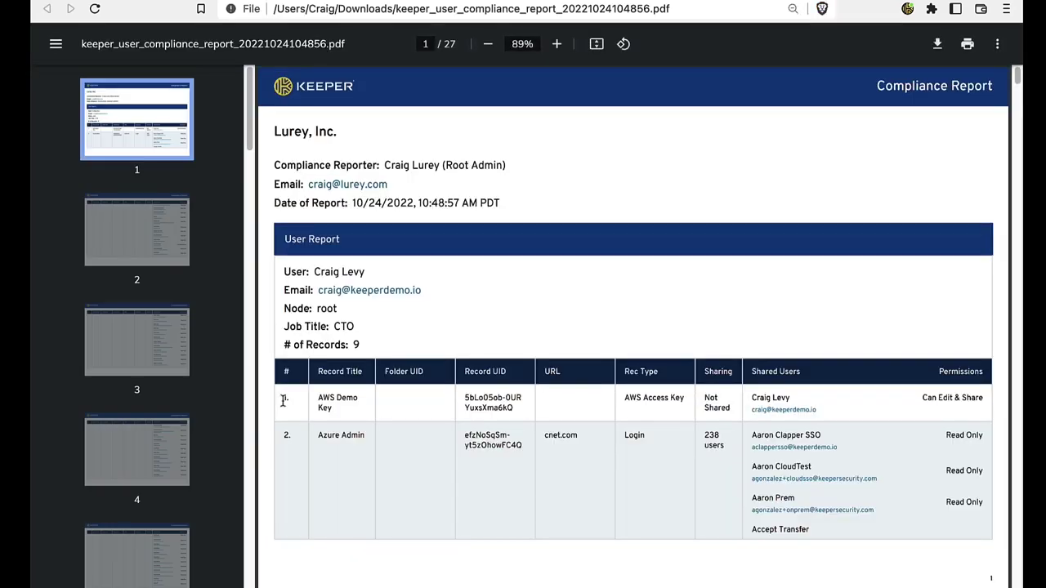
scroll(490, 343, down, 10)
scroll(491, 342, down, 10)
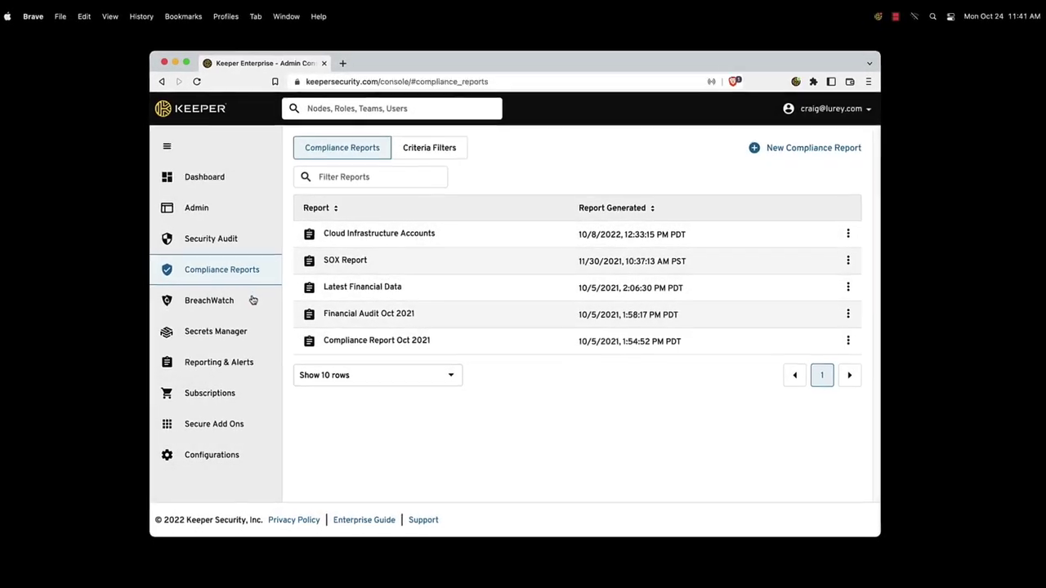
Step: Check the BreachWatch overview, then view the first event in the Admin Policy Change Report
click(254, 300)
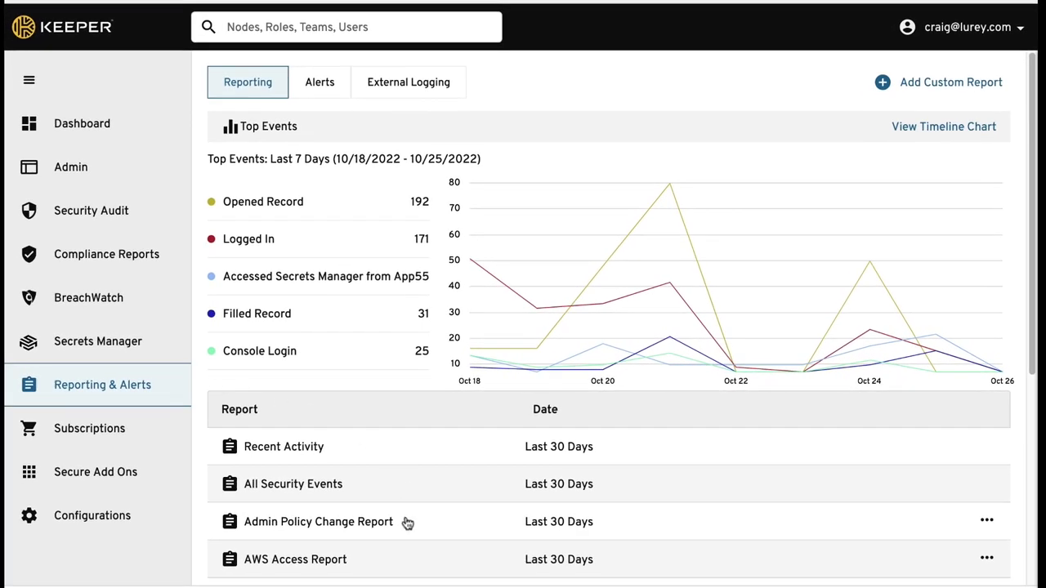
click(406, 526)
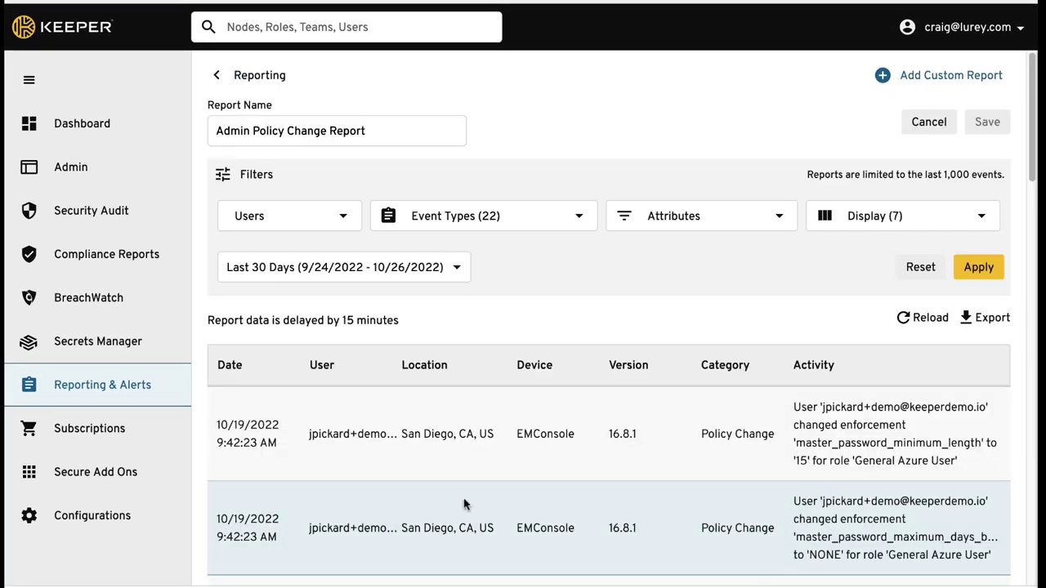
click(843, 427)
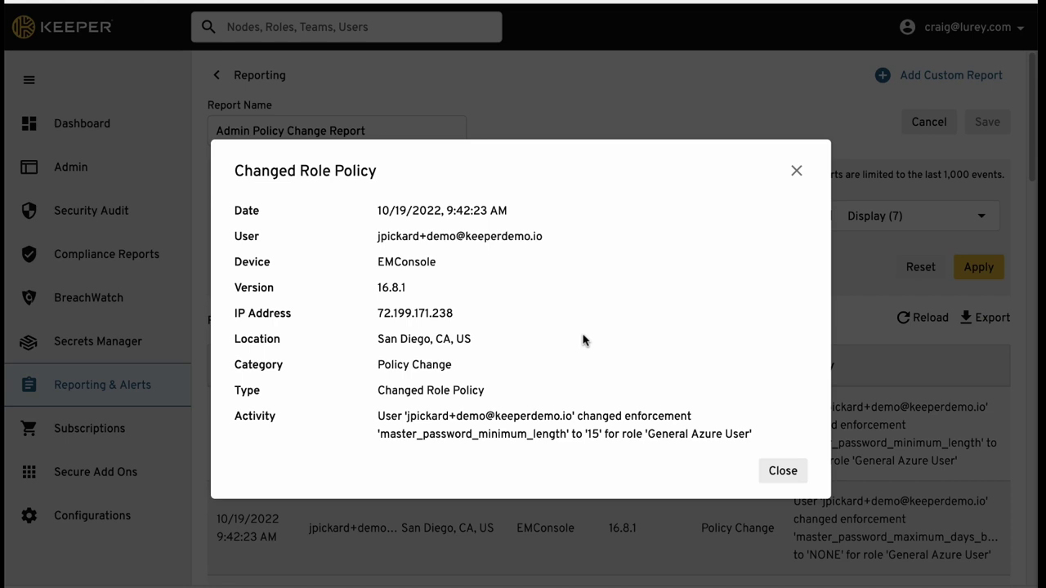
click(777, 472)
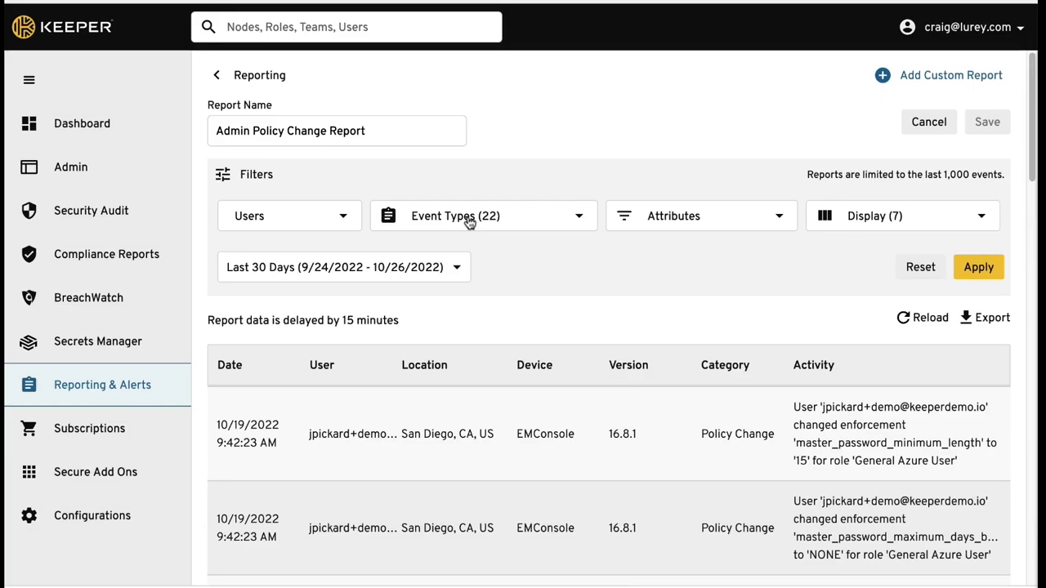
Step: Add all Share event types to the report filter, apply it, and return to the reporting overview
click(401, 222)
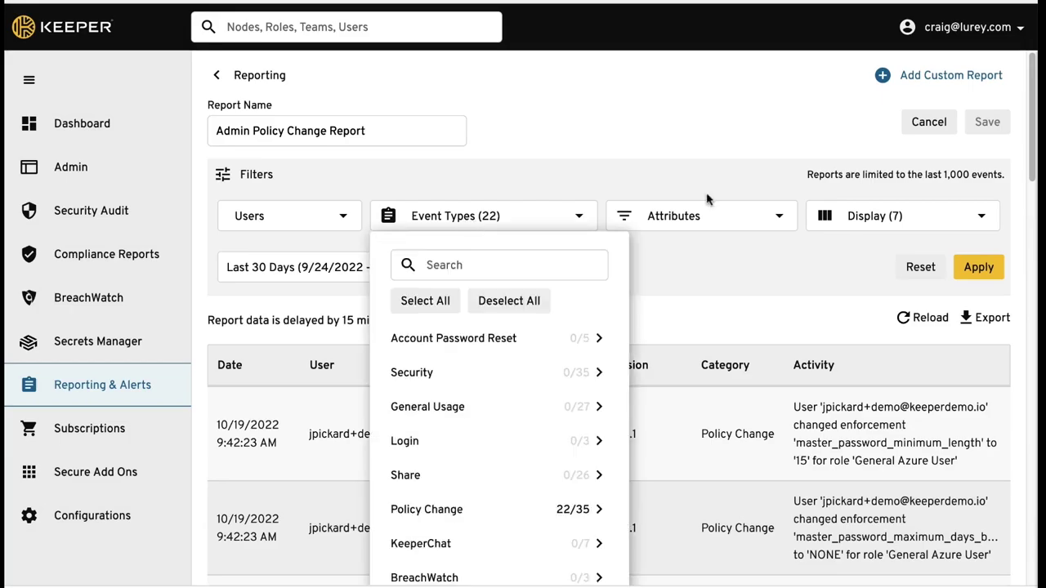
drag(1032, 65, 1031, 102)
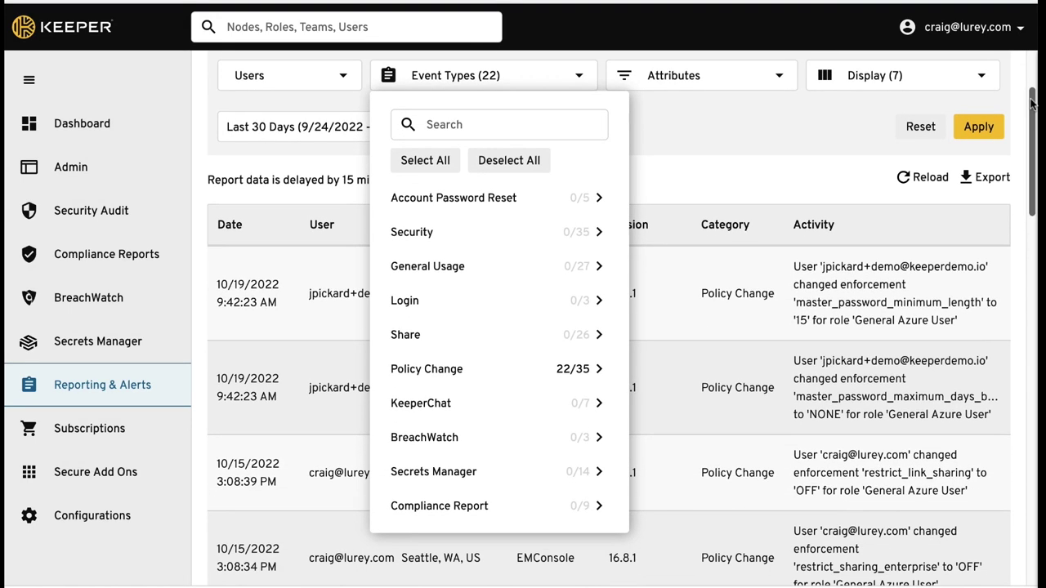
click(526, 336)
click(441, 204)
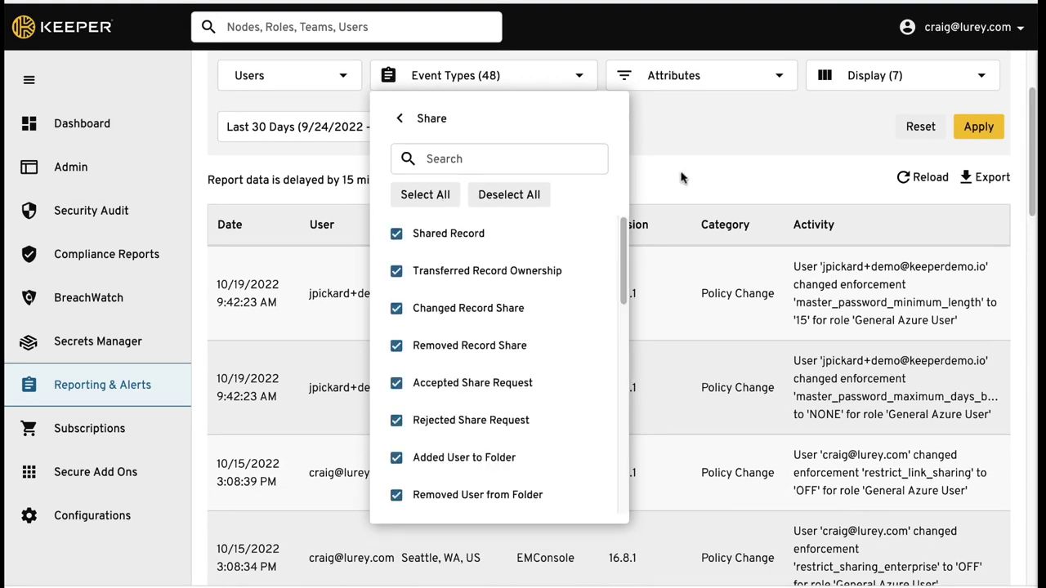
click(980, 128)
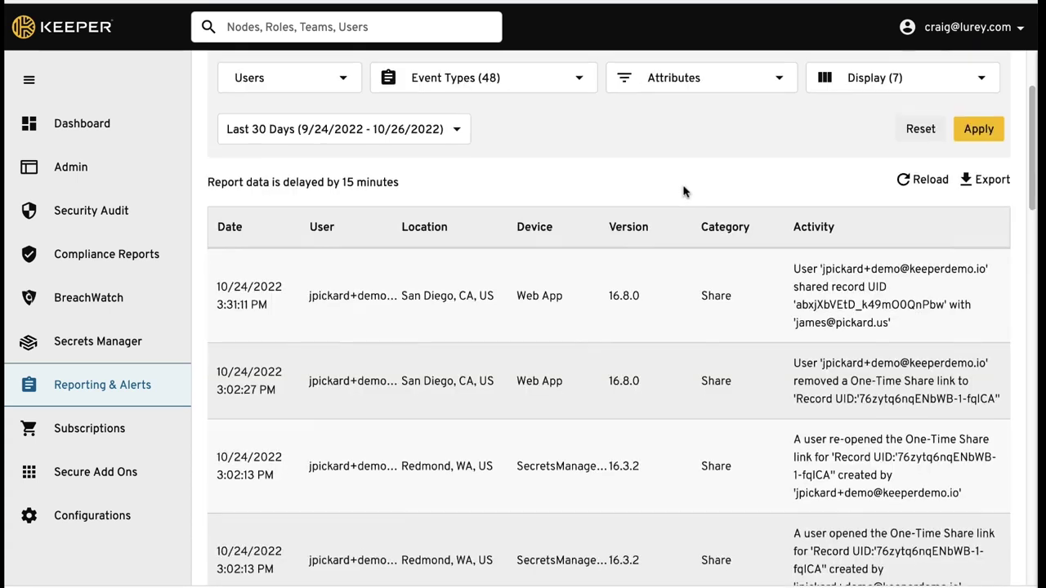
scroll(685, 191, up, 3)
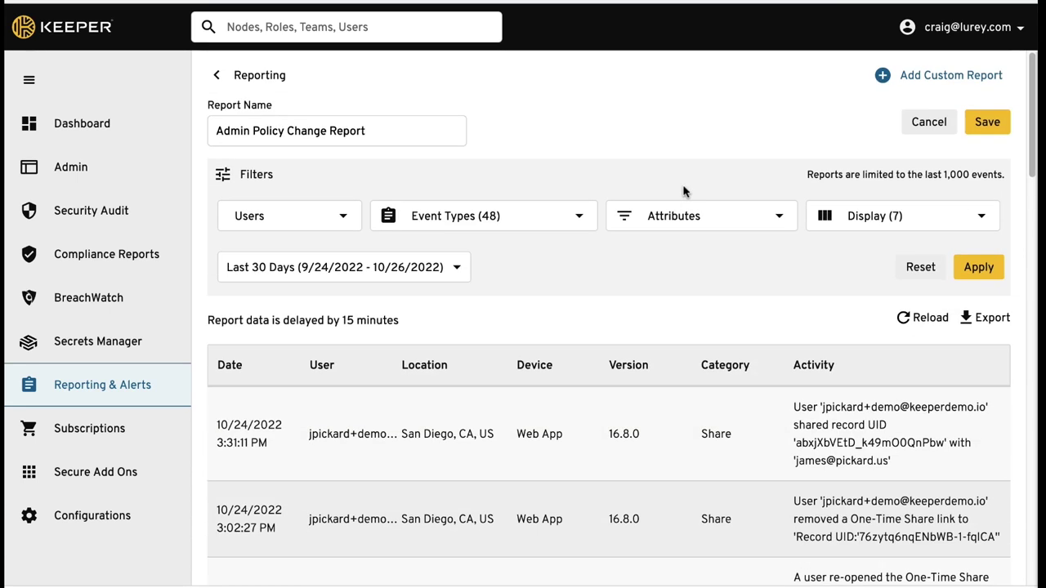
click(490, 217)
click(320, 92)
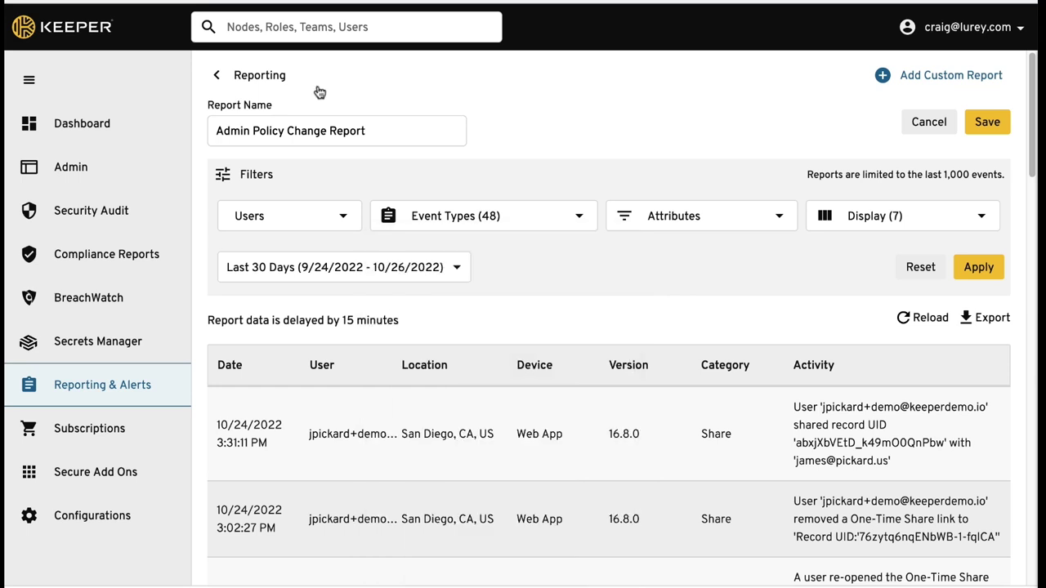
click(216, 76)
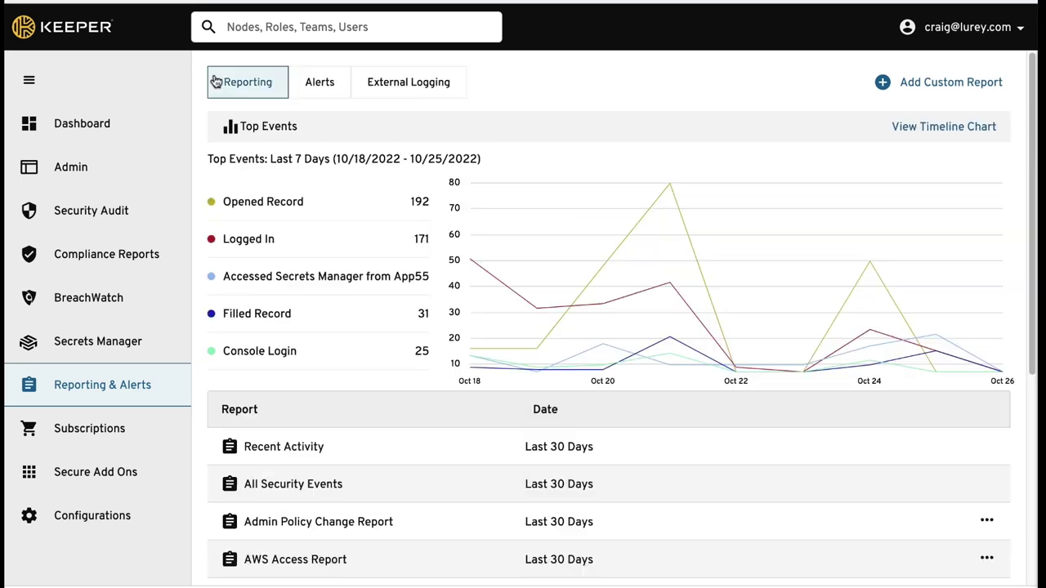
Step: Check the External Logging integrations, then view the alerts list with its three active alerts
click(418, 90)
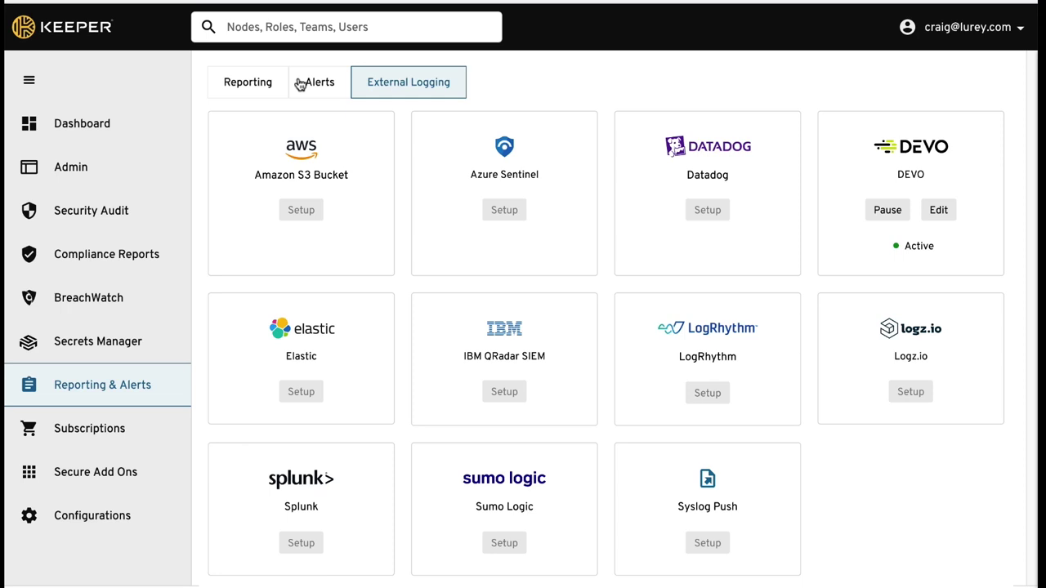
click(301, 85)
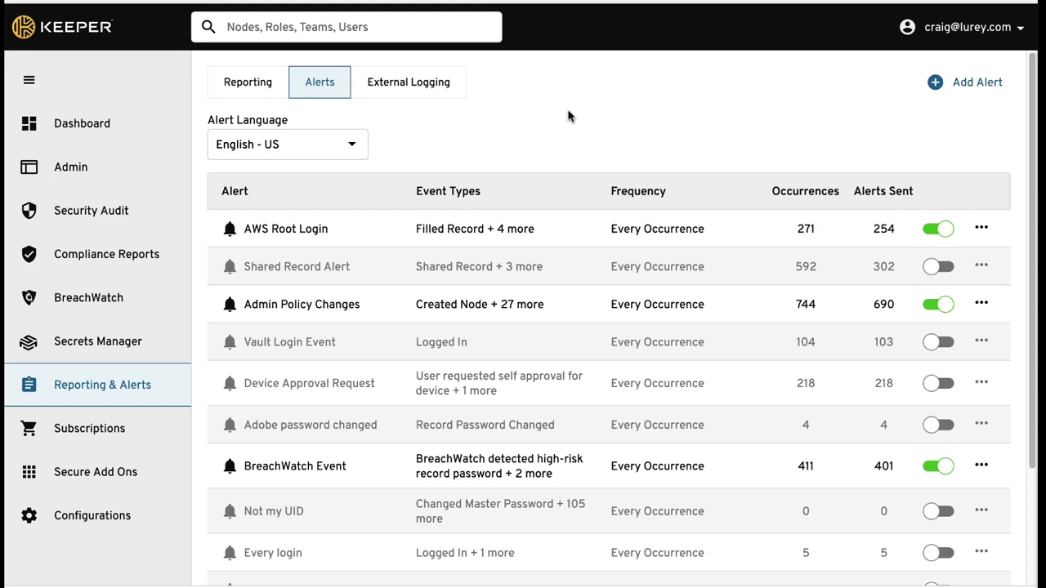
Step: Inspect the AWS Root Login alert's General Usage event types and its Admin recipient settings
click(495, 230)
click(374, 226)
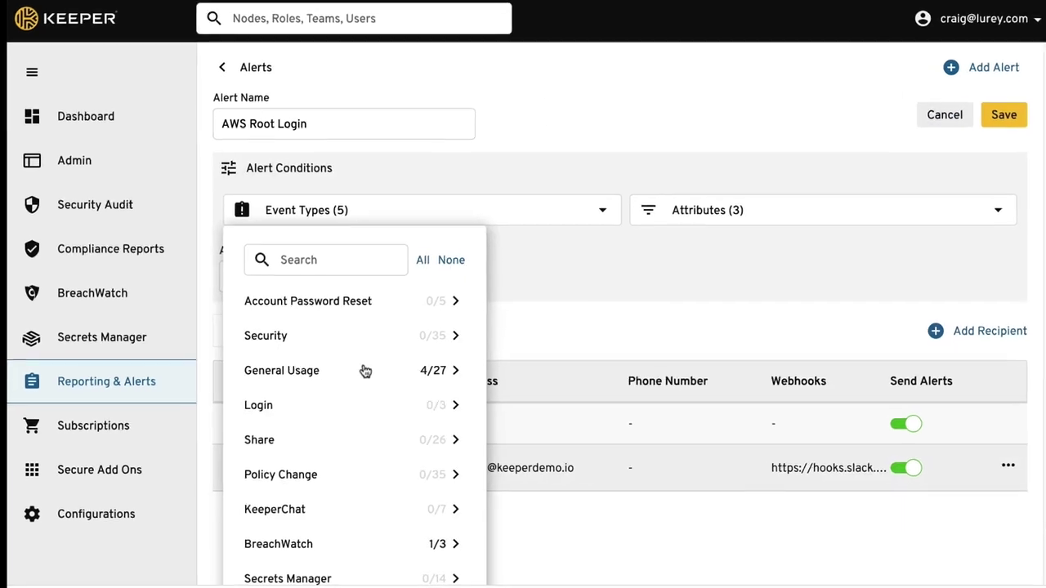
click(364, 373)
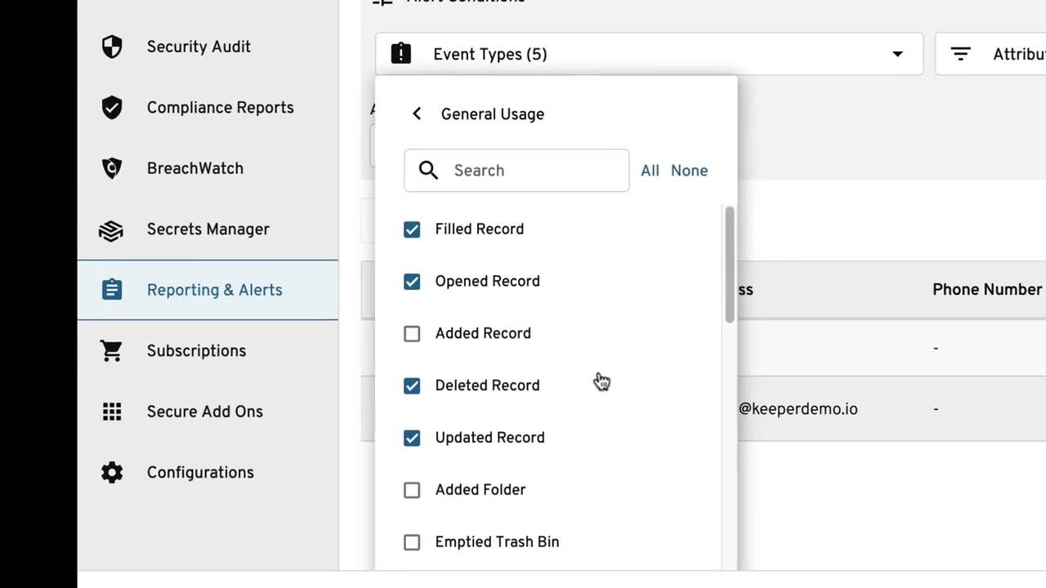
click(805, 219)
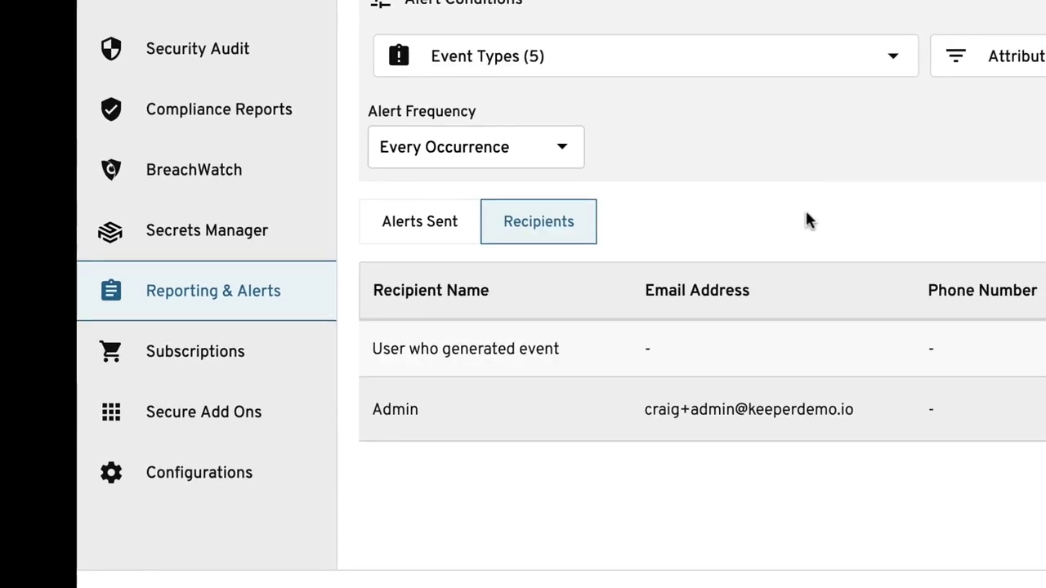
click(501, 422)
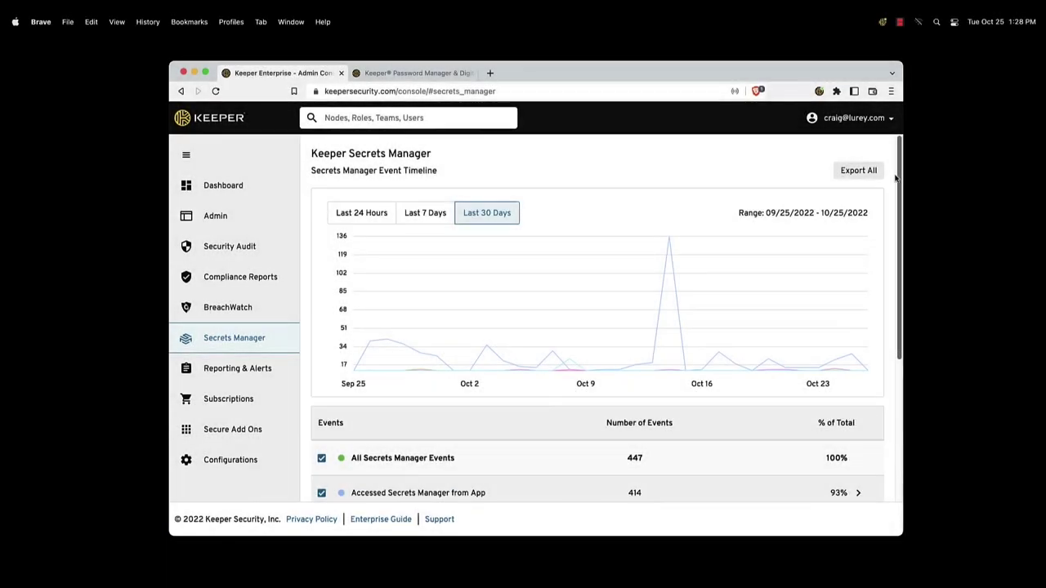
Step: Review the 'Accessed Secrets Manager from App' events in the admin console
scroll(929, 205, down, 4)
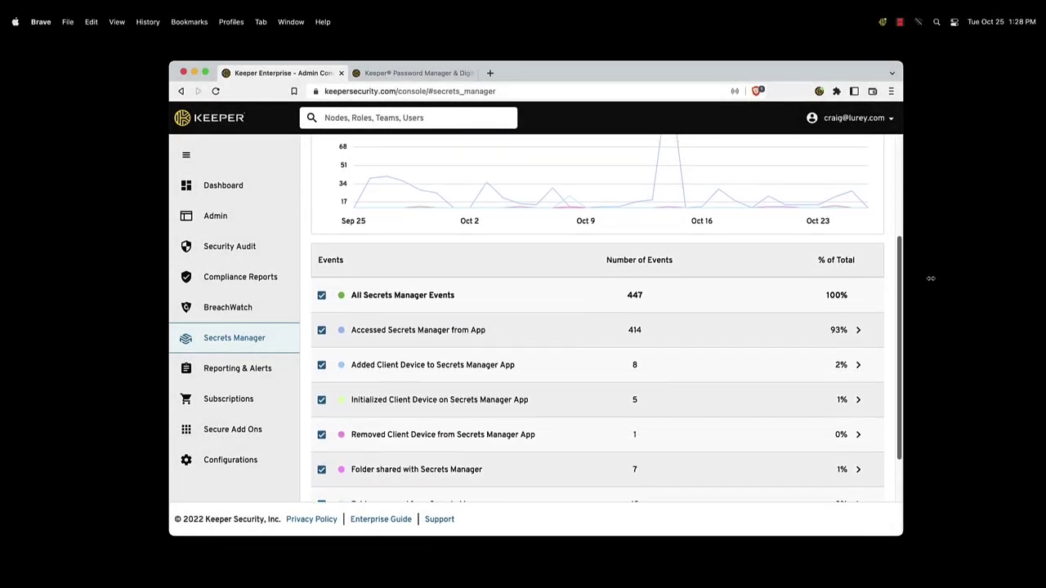
scroll(931, 278, down, 2)
click(722, 299)
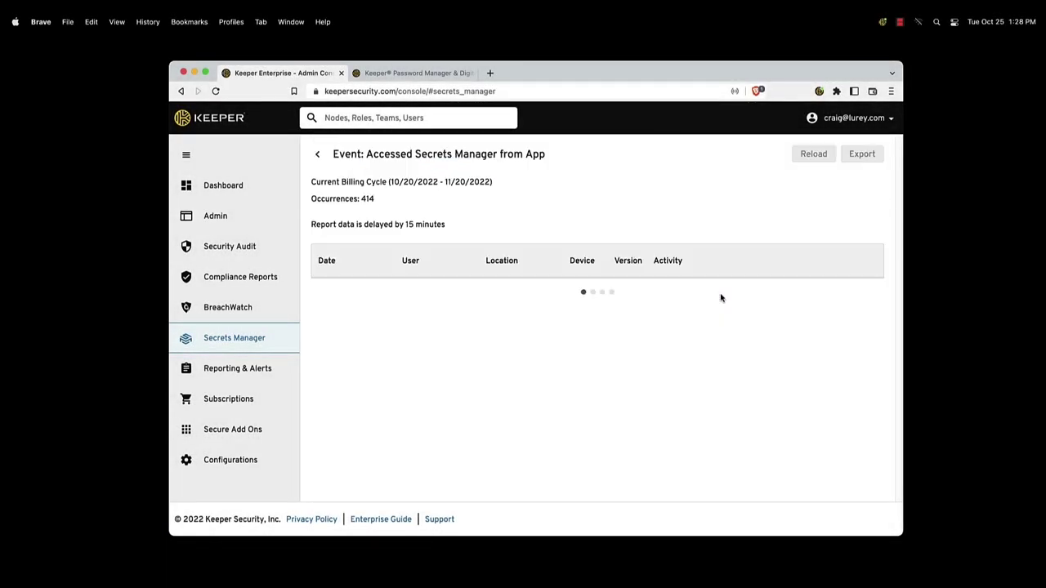
scroll(701, 376, down, 5)
scroll(701, 378, down, 3)
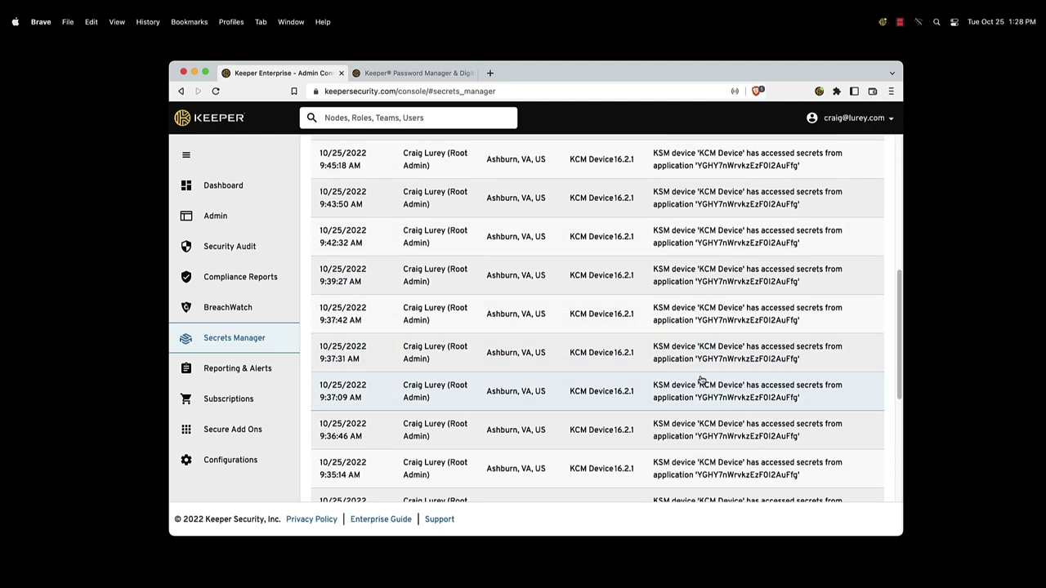
scroll(701, 381, up, 10)
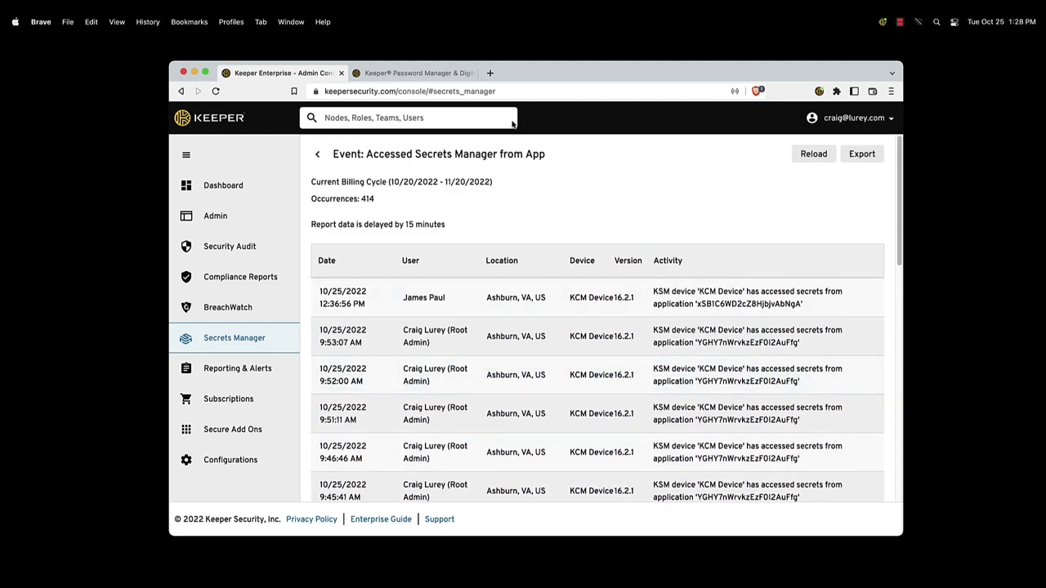
Step: In the web vault, review the Ansible and Azure DevOps Pipeline applications, then start a new application
click(408, 74)
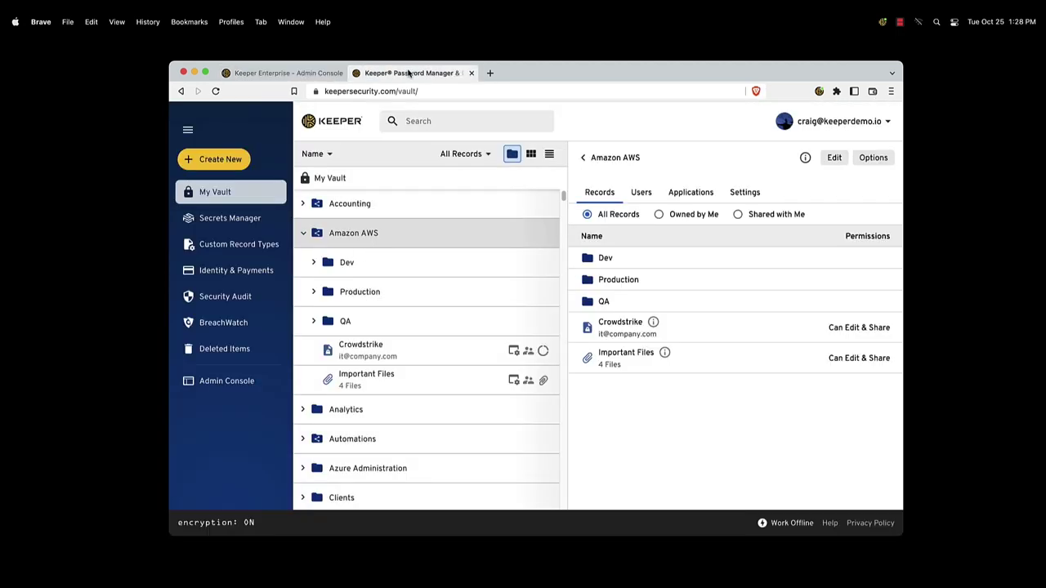
click(264, 215)
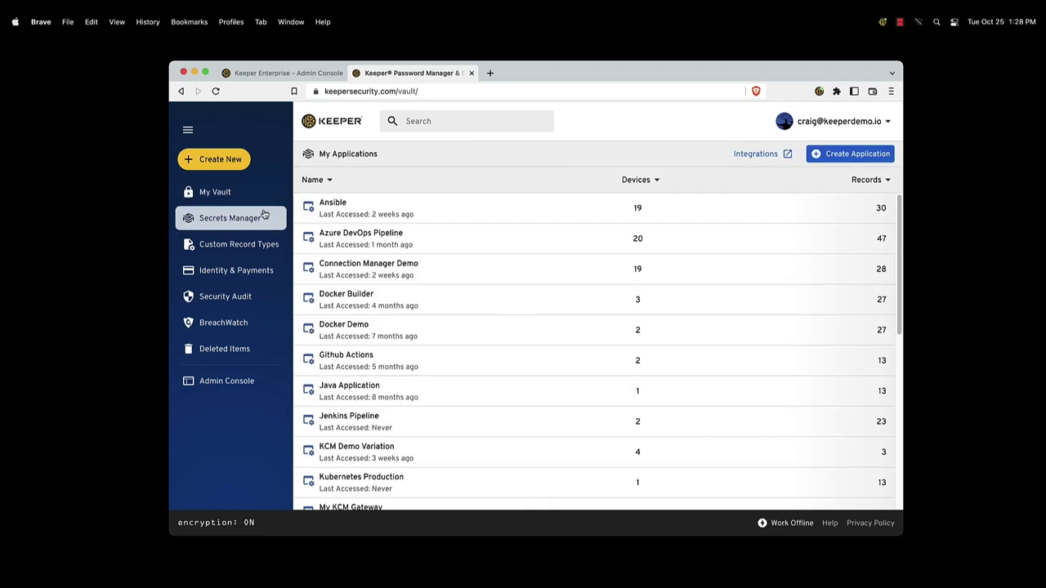
click(470, 211)
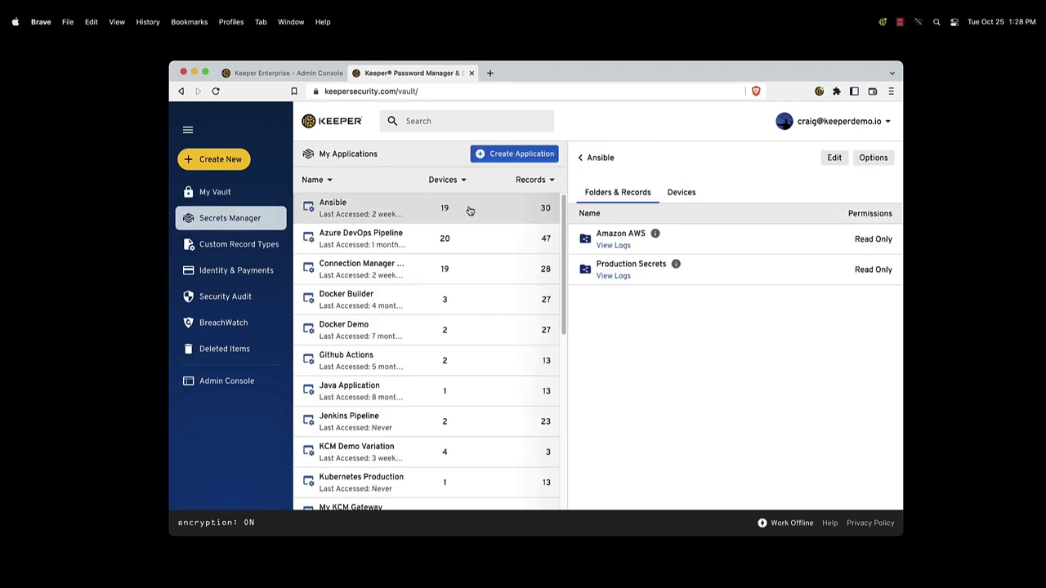
click(673, 194)
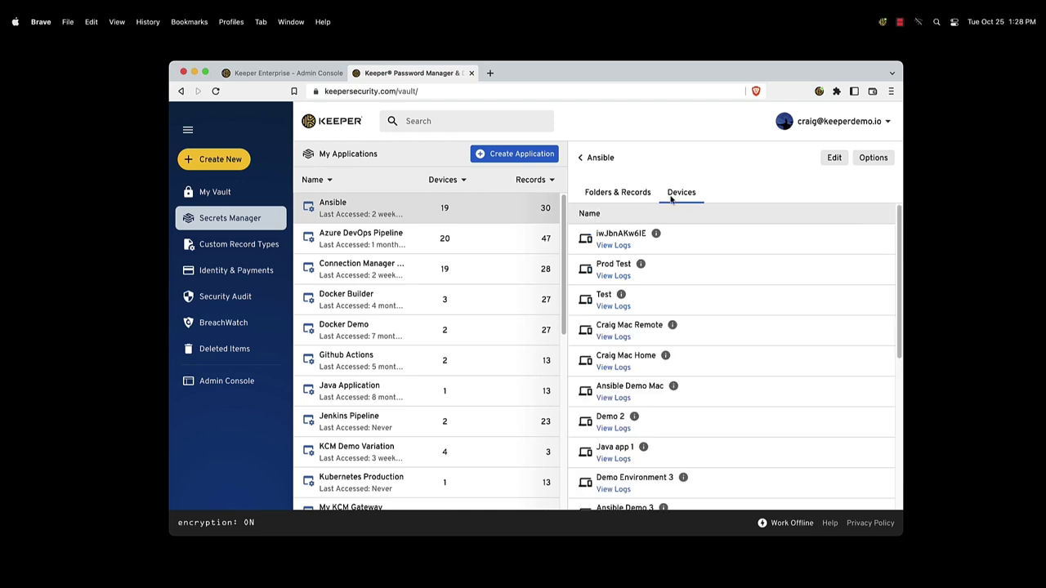
click(490, 239)
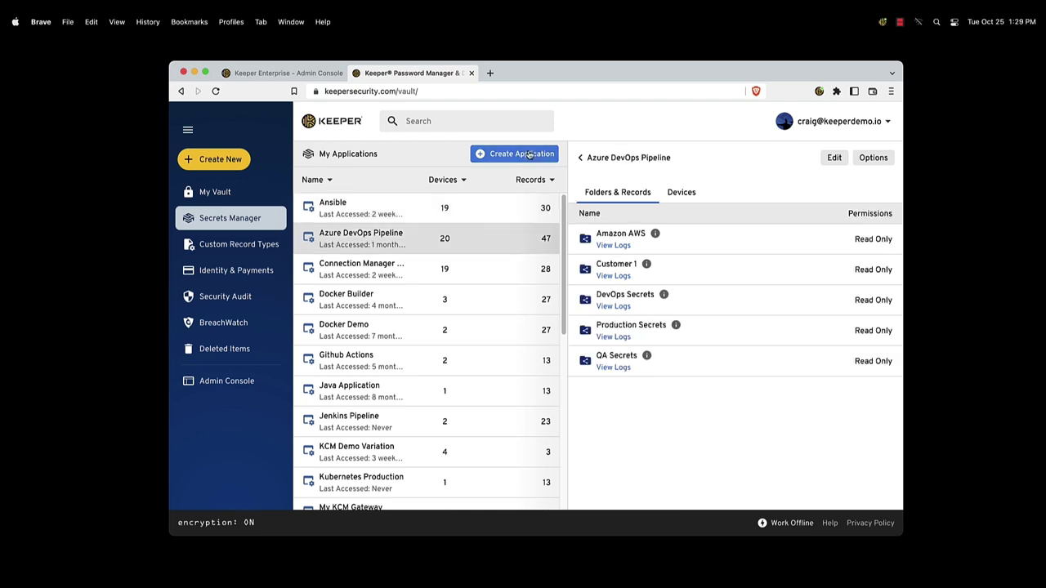
click(529, 155)
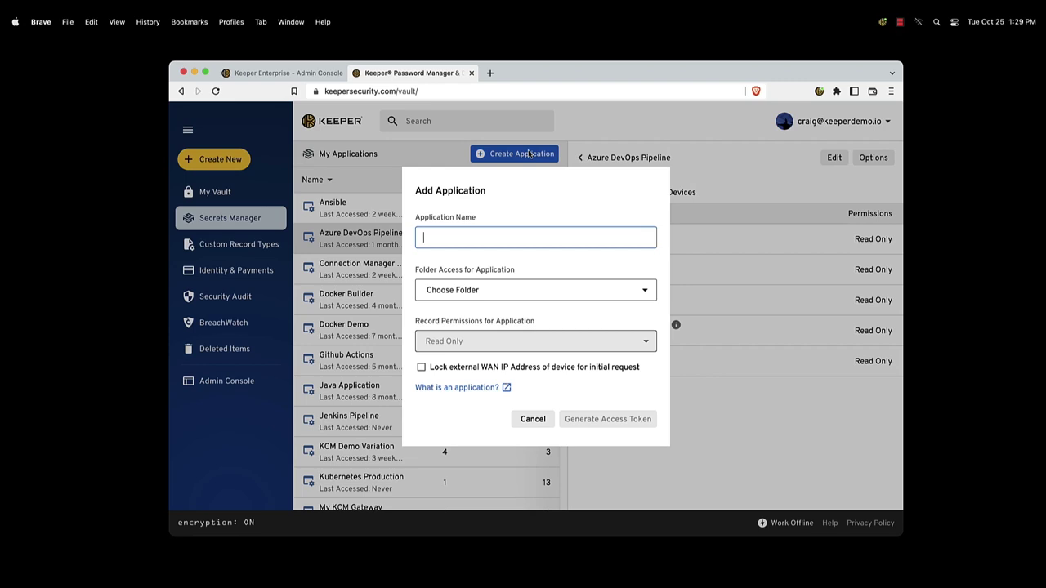
Step: Read the application docs and browse the Ansible, Azure DevOps, Docker, GitHub Actions, Terraform and AWS integration pages
click(493, 393)
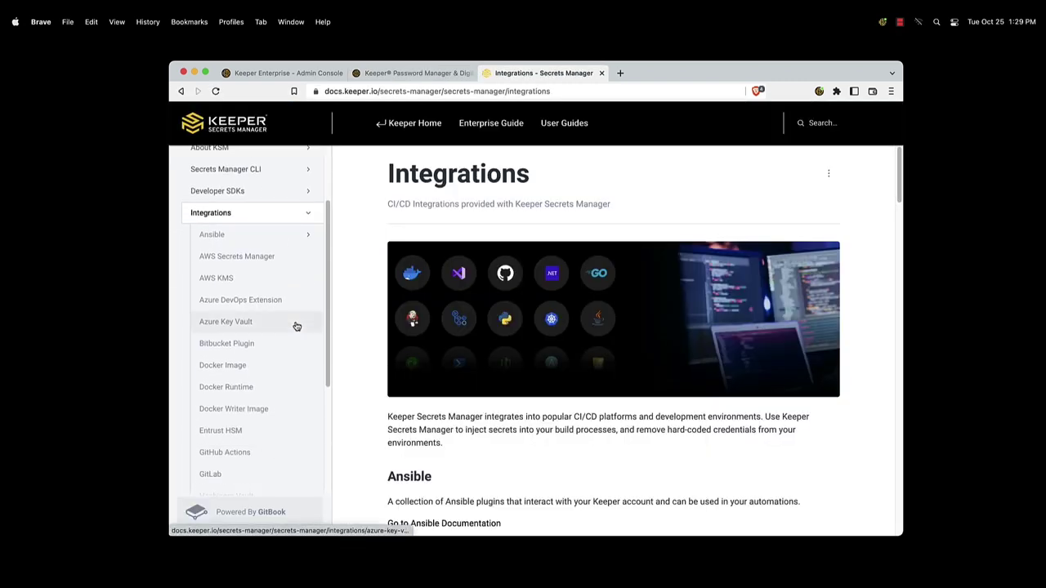
click(271, 240)
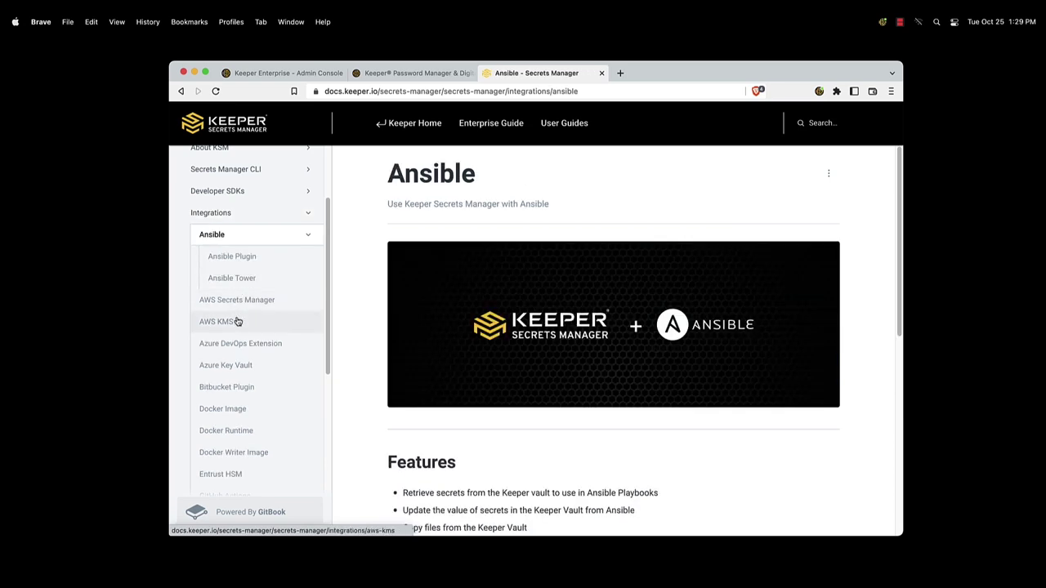
click(240, 350)
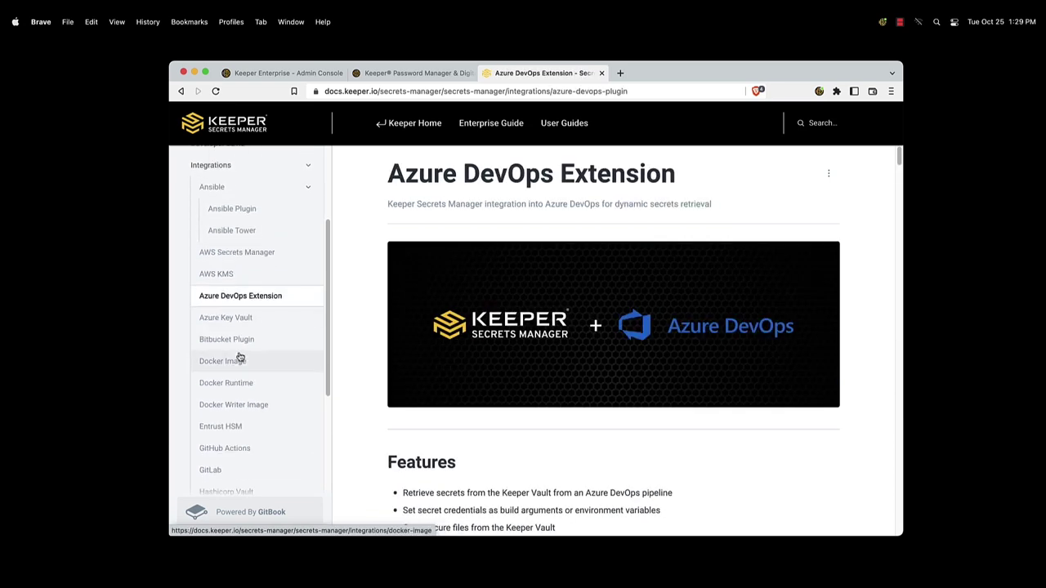
click(240, 384)
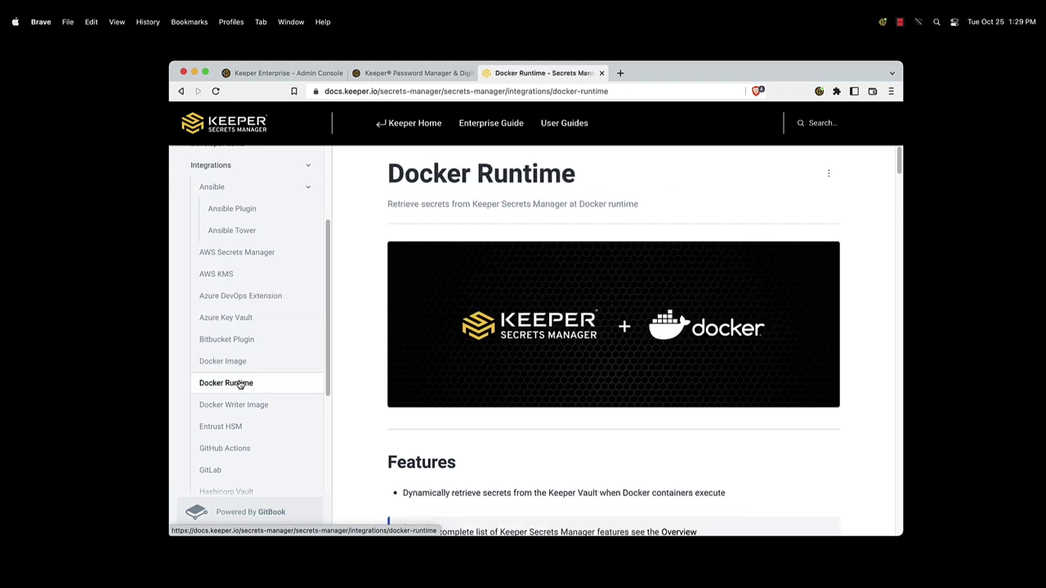
click(235, 335)
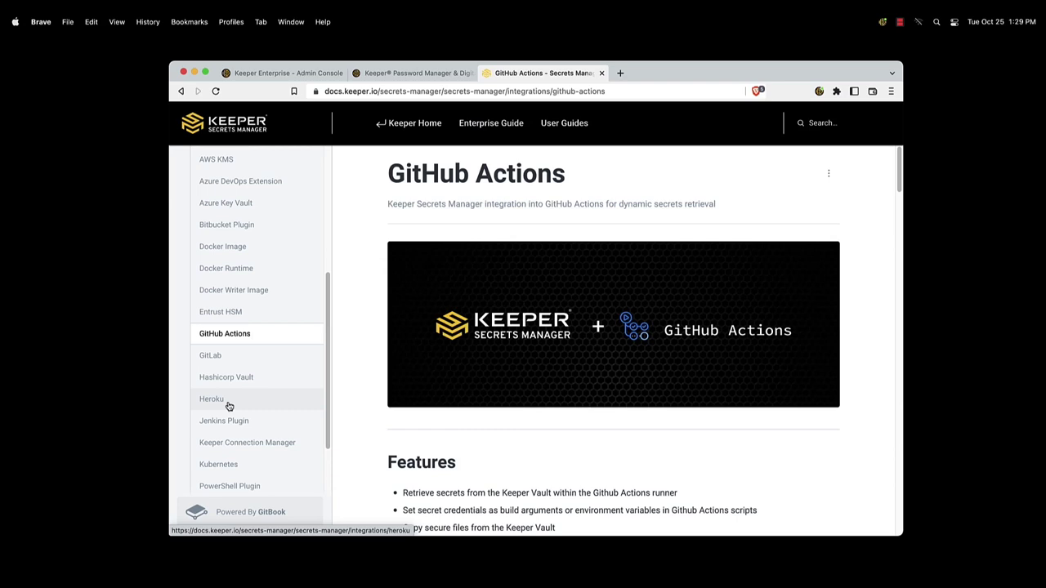
click(229, 488)
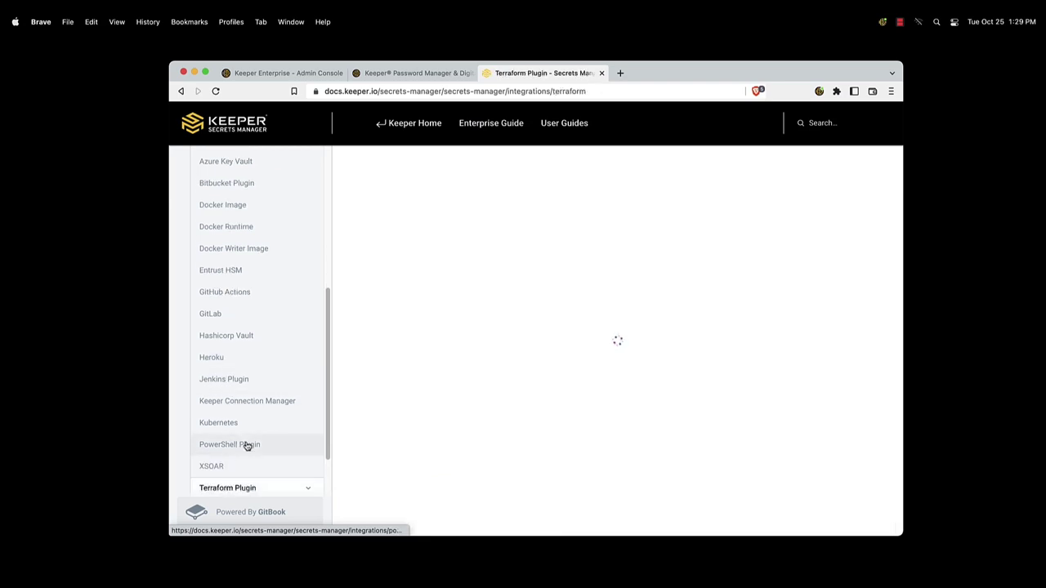
scroll(277, 351, up, 10)
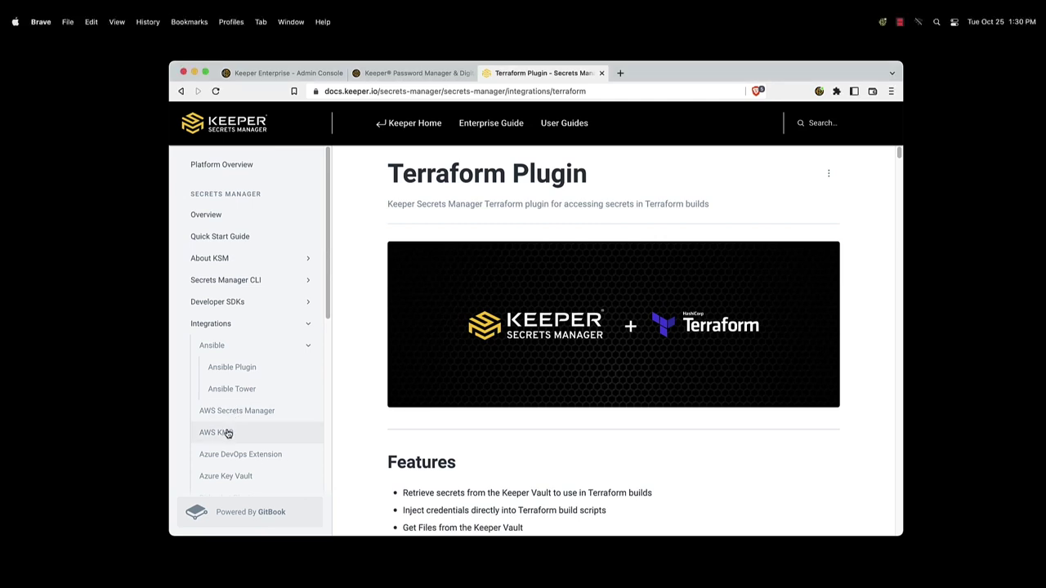
click(214, 478)
click(232, 413)
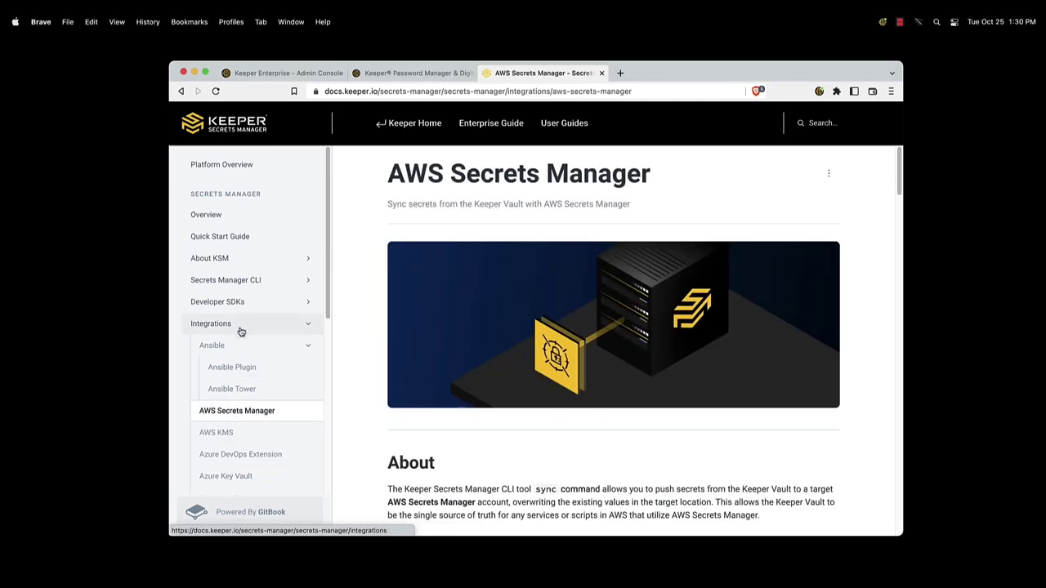
Step: On the Developer SDKs page, compare the JavaScript, Python and .Net initialization examples
click(236, 303)
scroll(353, 328, down, 5)
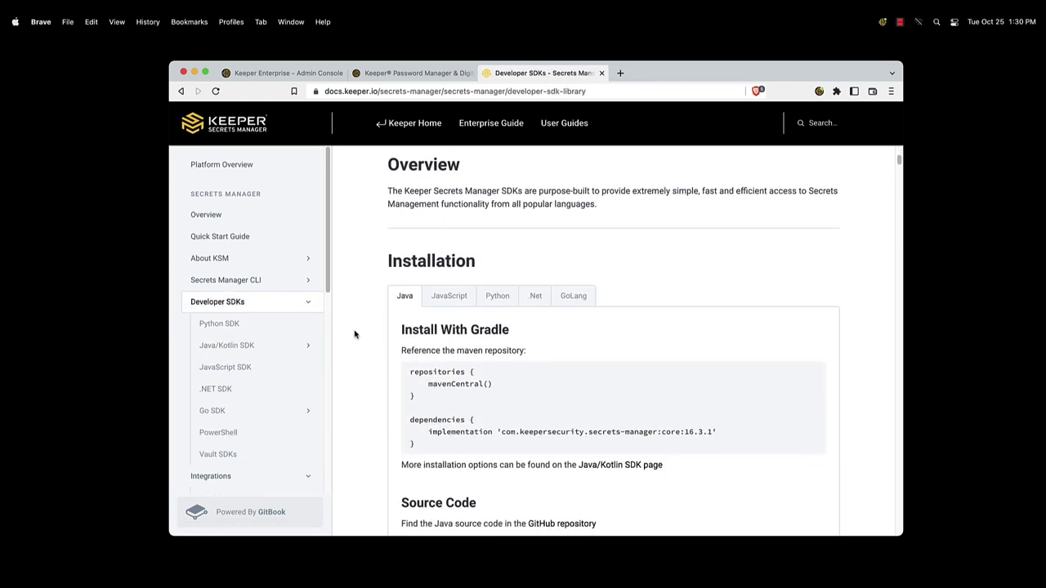
scroll(355, 335, down, 8)
scroll(354, 334, down, 3)
scroll(355, 335, down, 1)
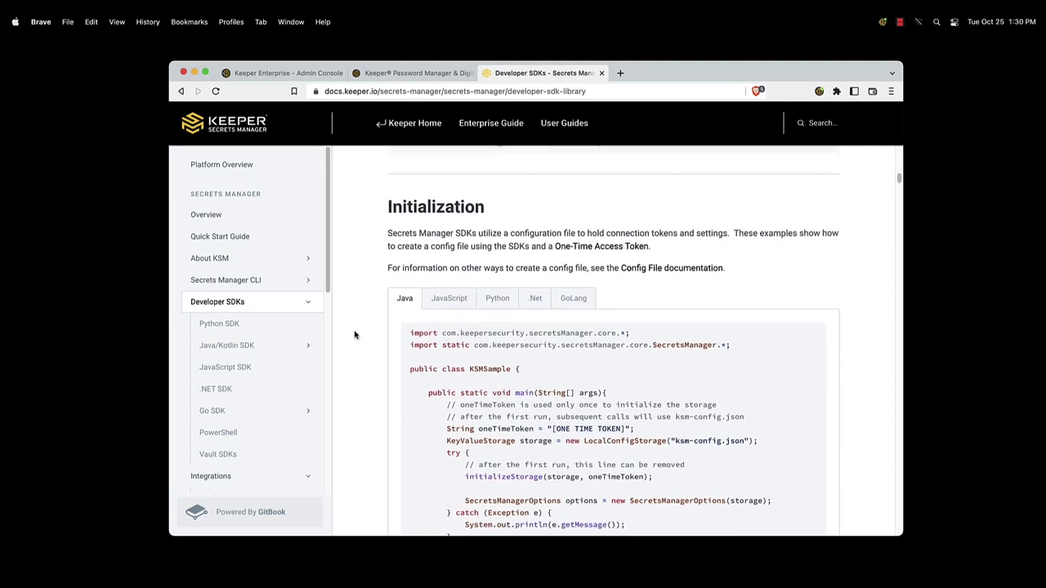
click(449, 261)
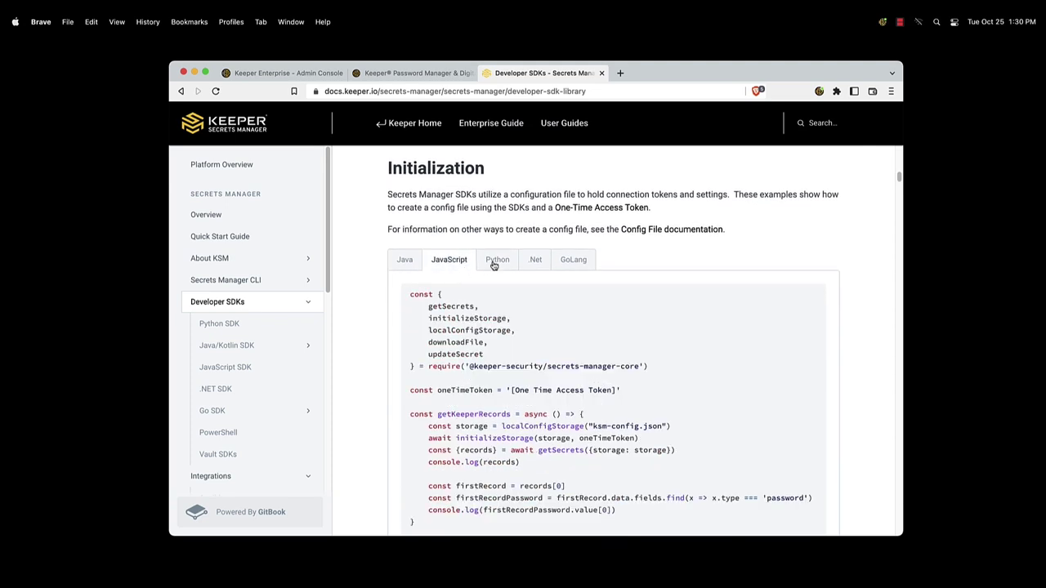
click(494, 263)
click(534, 260)
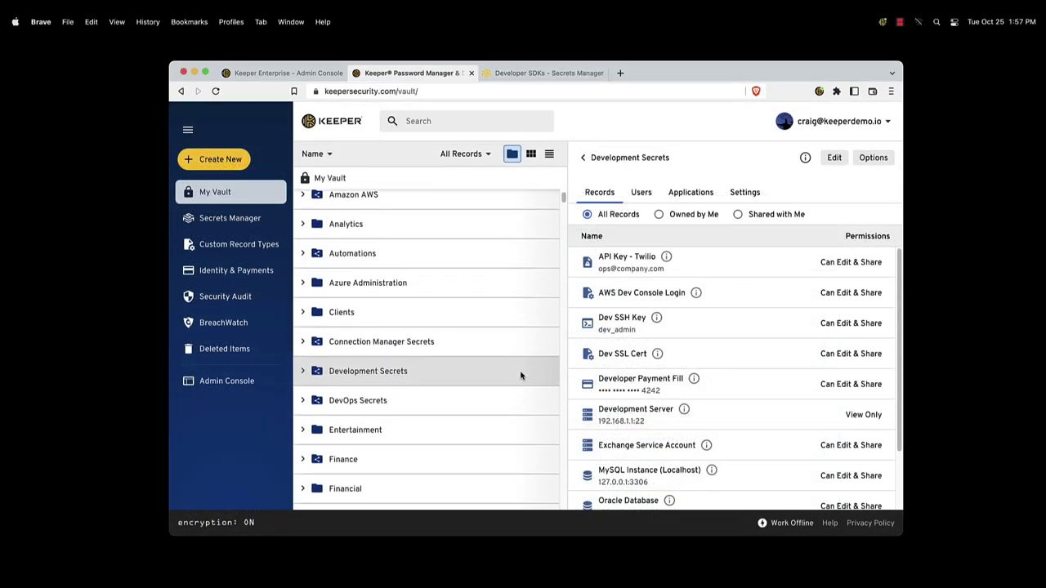
Step: Check the Development Secrets folder's users and applications, then return to the Secrets Manager applications list
click(636, 195)
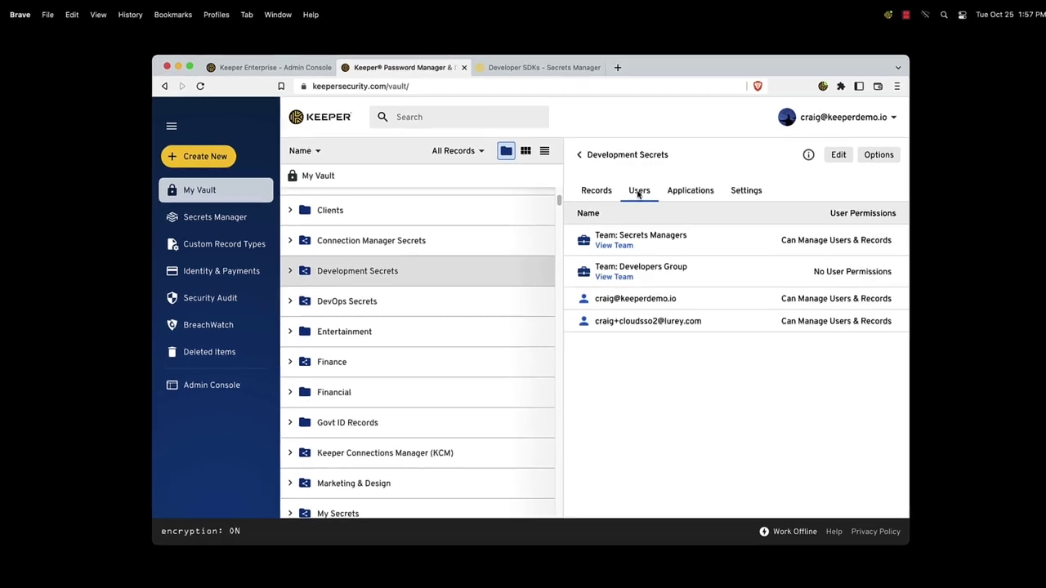
click(683, 195)
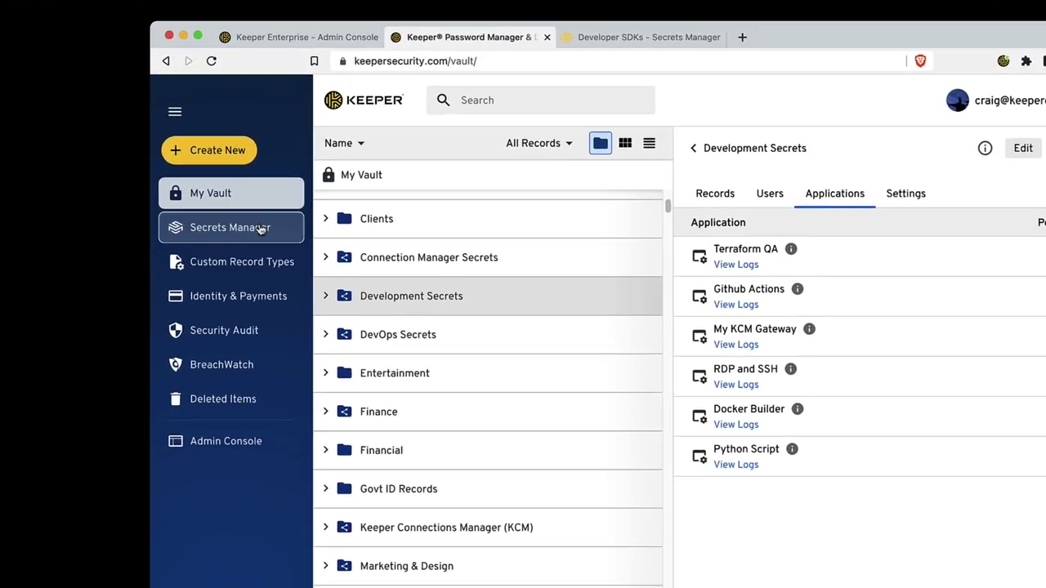
click(264, 232)
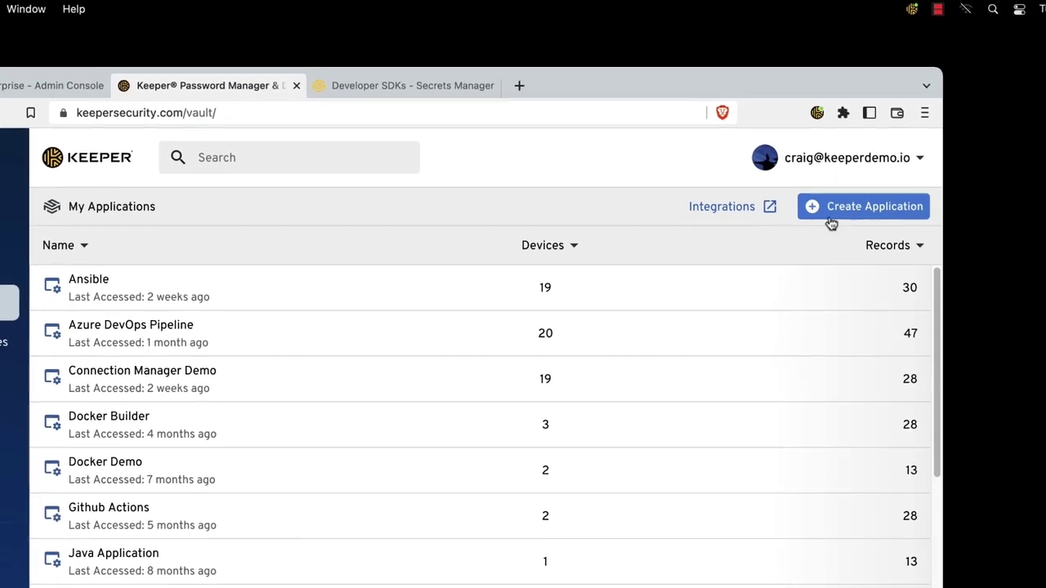
Step: Name a new application 'Command Line Tools' and give it the Development Secrets shared folder
click(847, 212)
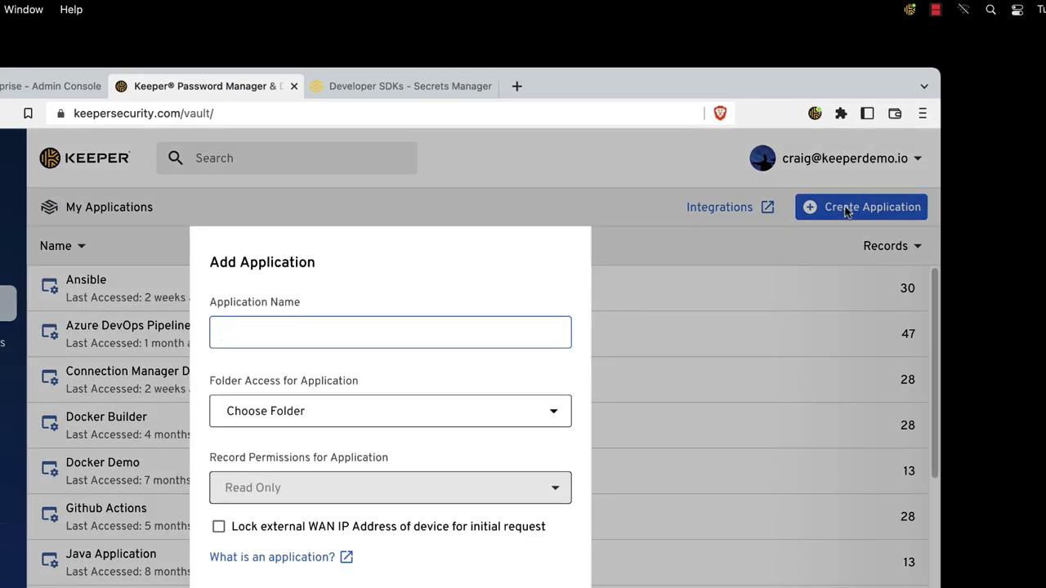
text(Comm)
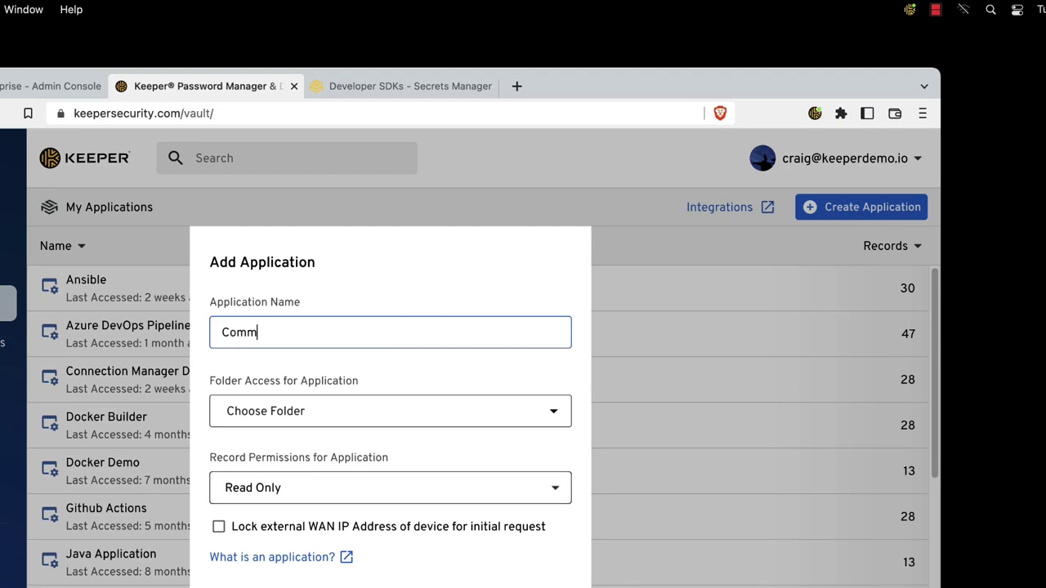
text(and Line Tools)
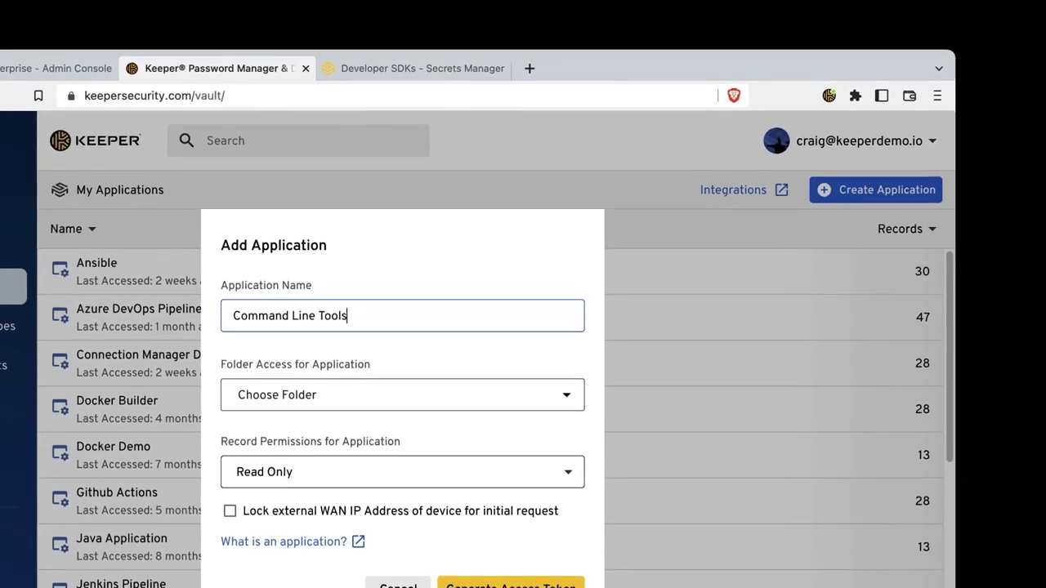
click(401, 397)
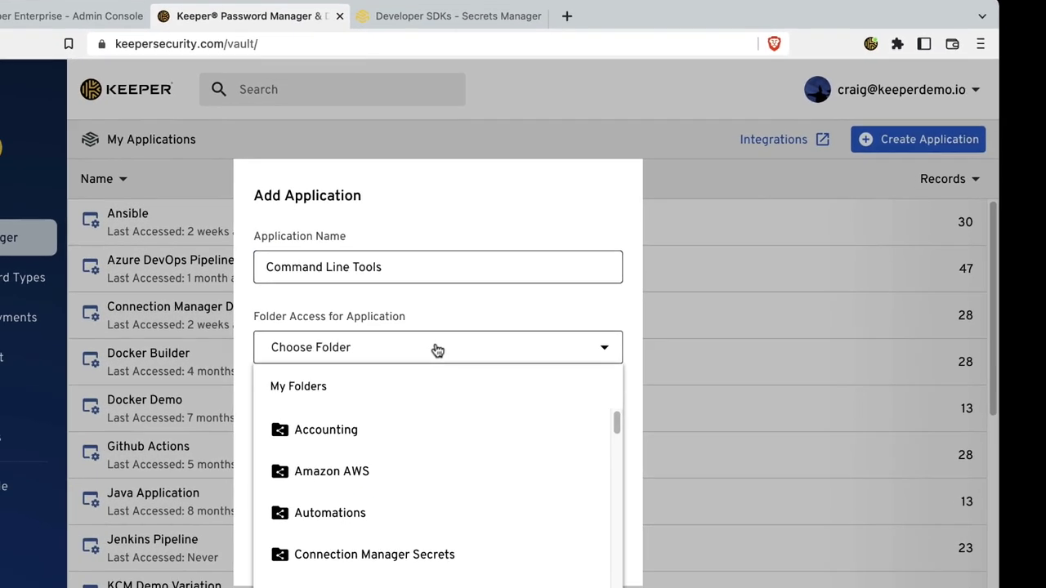
scroll(439, 450, down, 5)
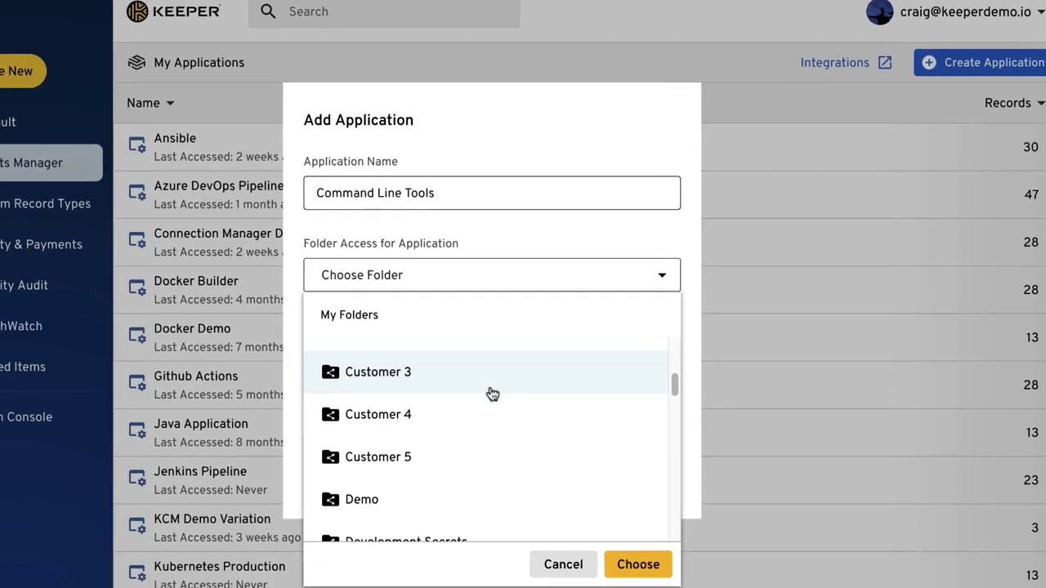
scroll(493, 394, down, 1)
click(476, 512)
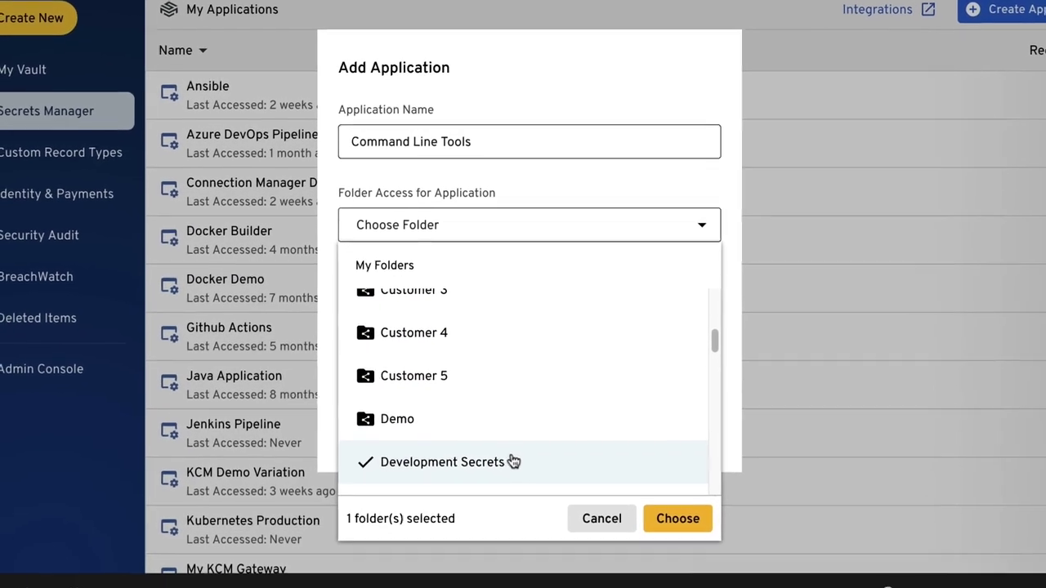
scroll(513, 462, down, 2)
click(670, 520)
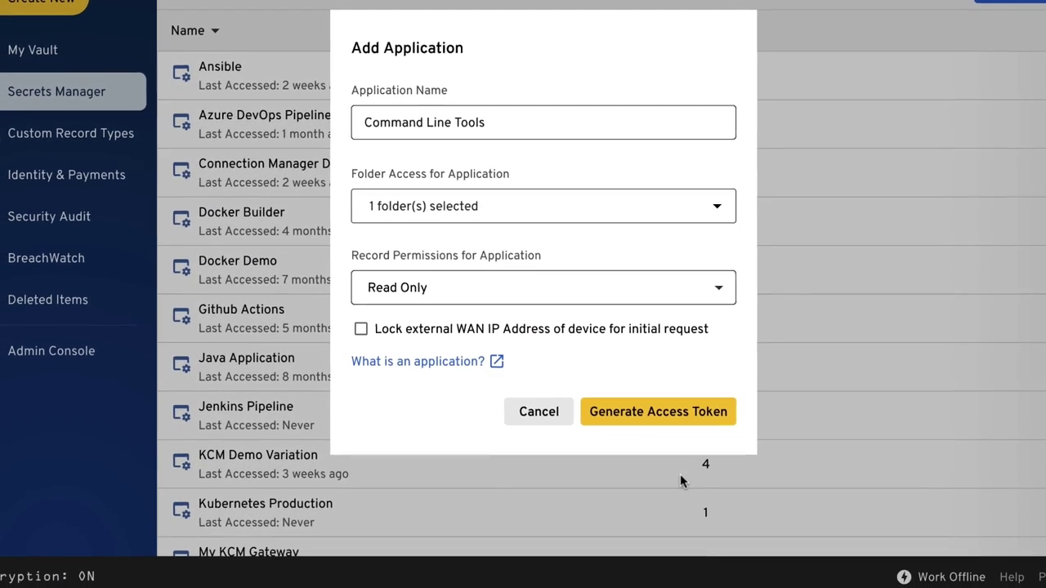
Step: Set record permissions to Can Edit, lock the WAN IP, generate the access token and copy it
click(560, 295)
click(494, 329)
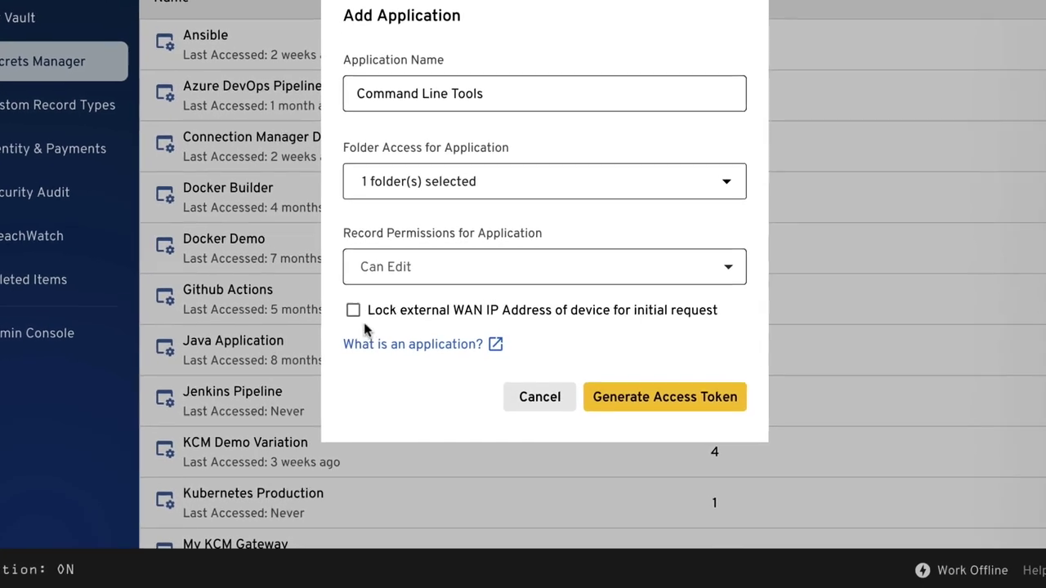
click(353, 311)
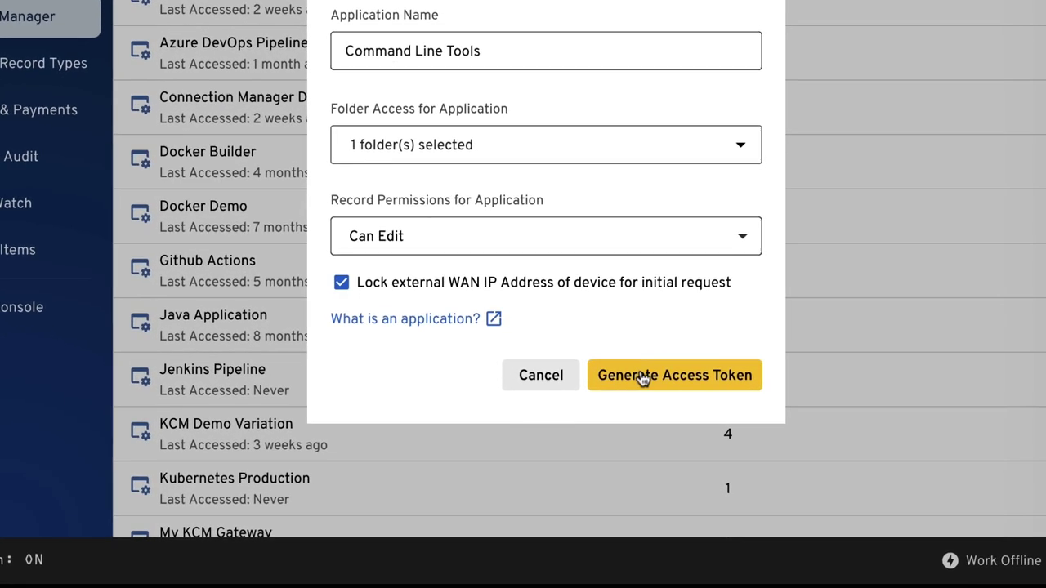
click(644, 378)
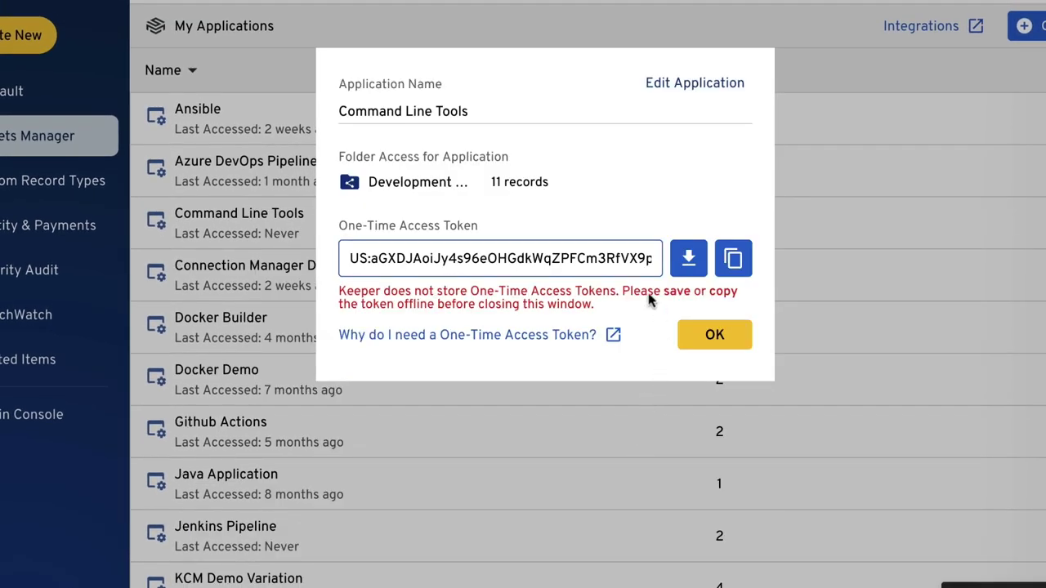
click(734, 259)
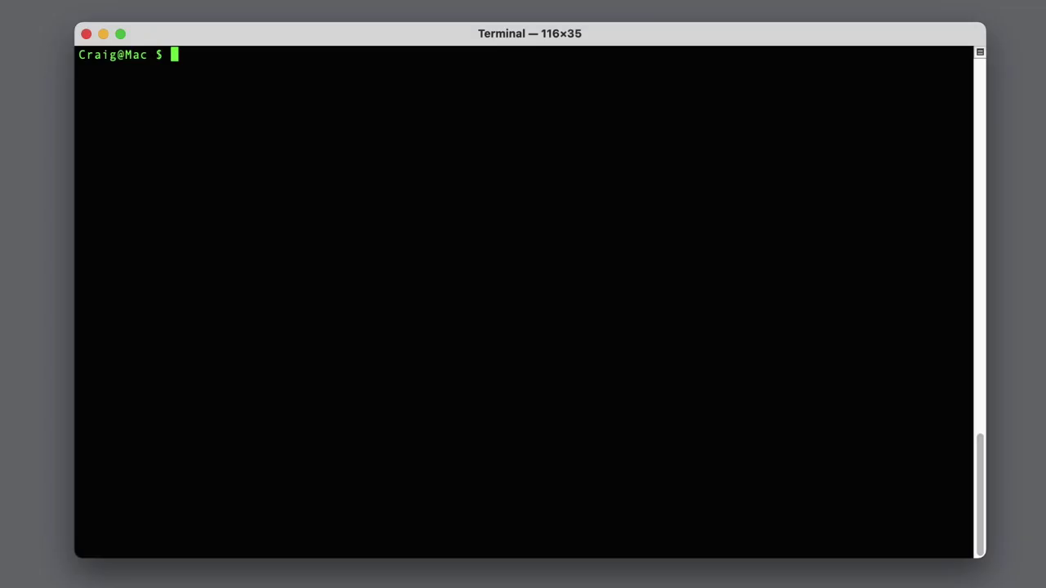
Step: Initialise the ksm default profile with 'ksm profile init -t' and the pasted access token
key(Return)
key(Return)
key(Return)
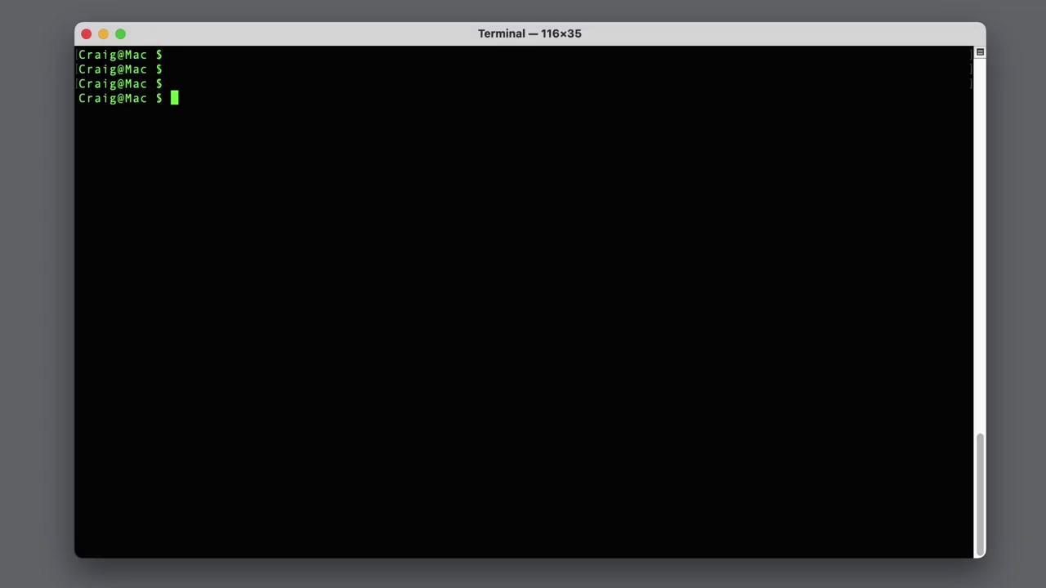
text(ksm profile init )
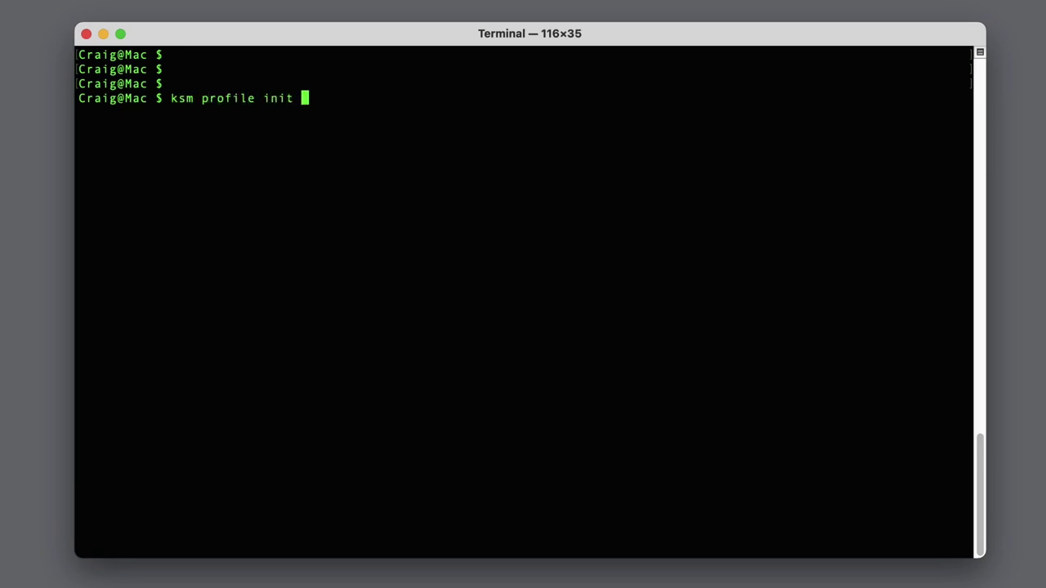
text(-t)
key(super+v)
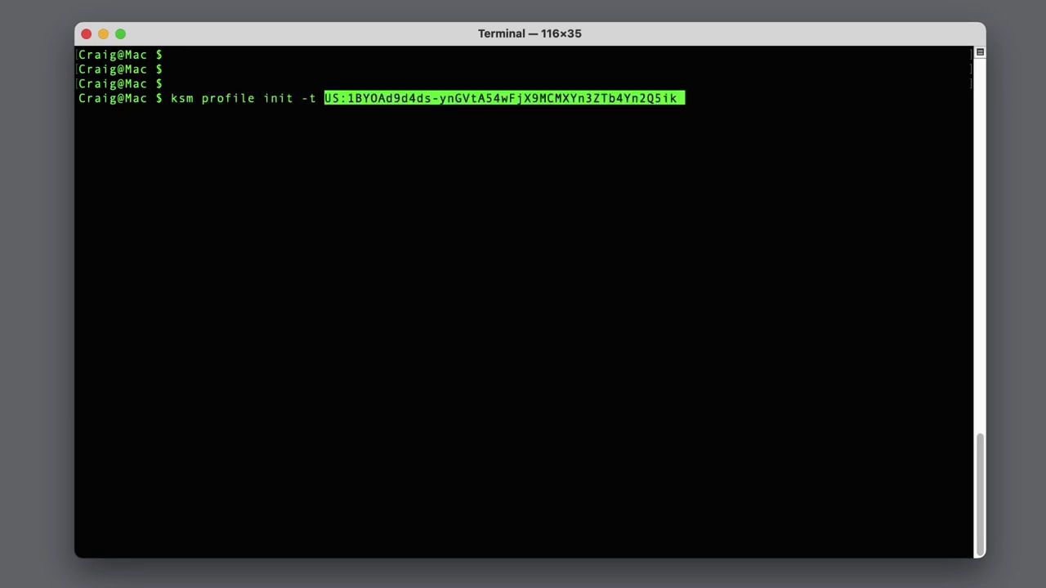
key(Return)
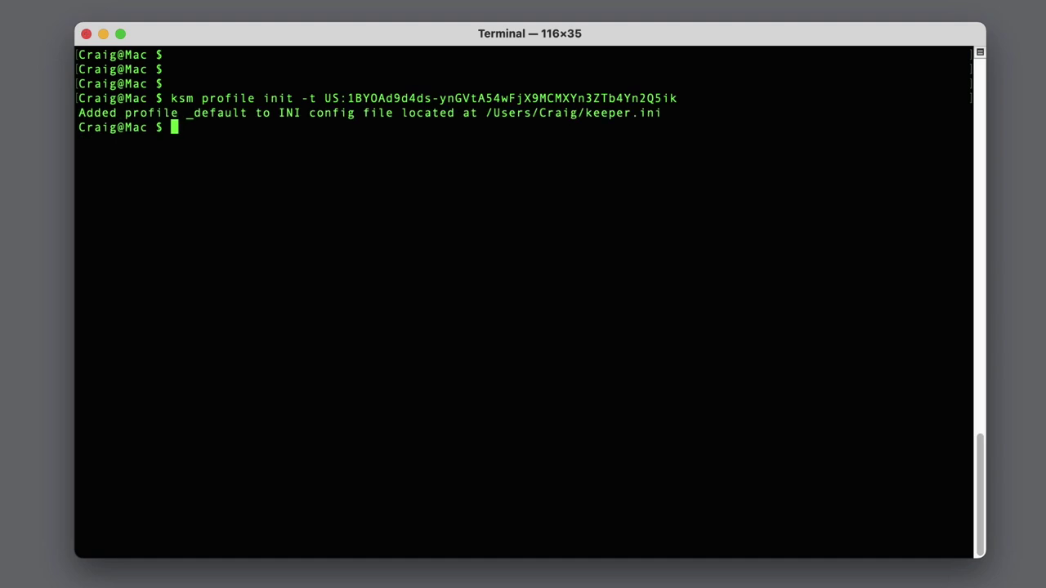
Step: List the secrets with 'ksm secret list', then fetch the MySQL Instance (Localhost) secret by its UID
key(Return)
key(Return)
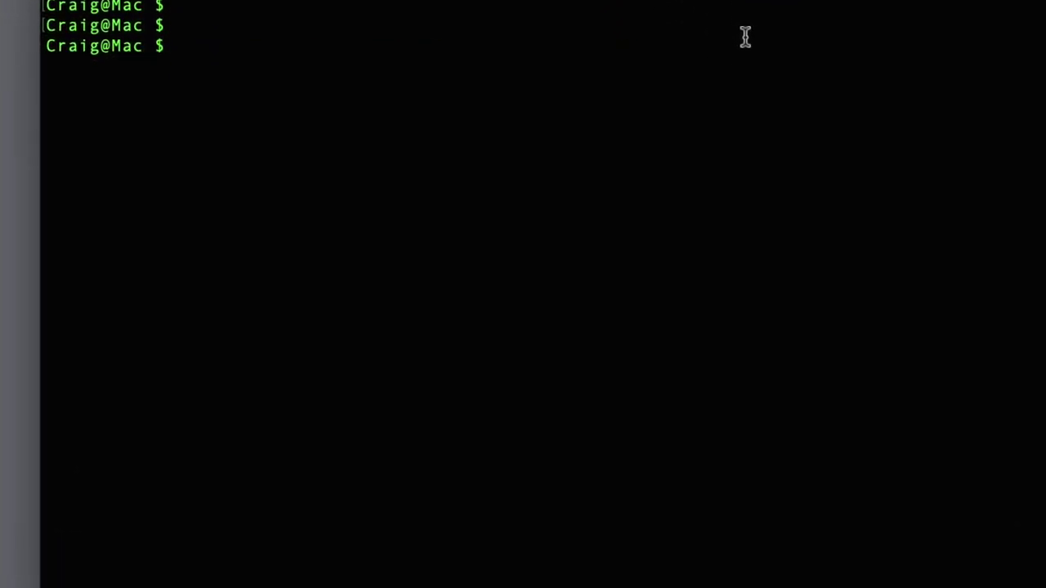
text(ksm secret list)
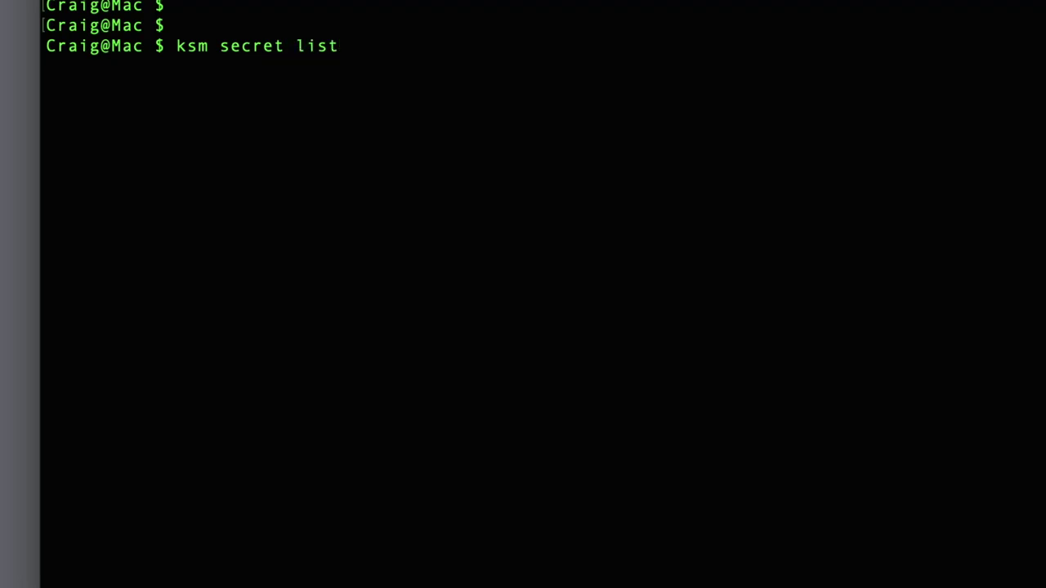
key(Return)
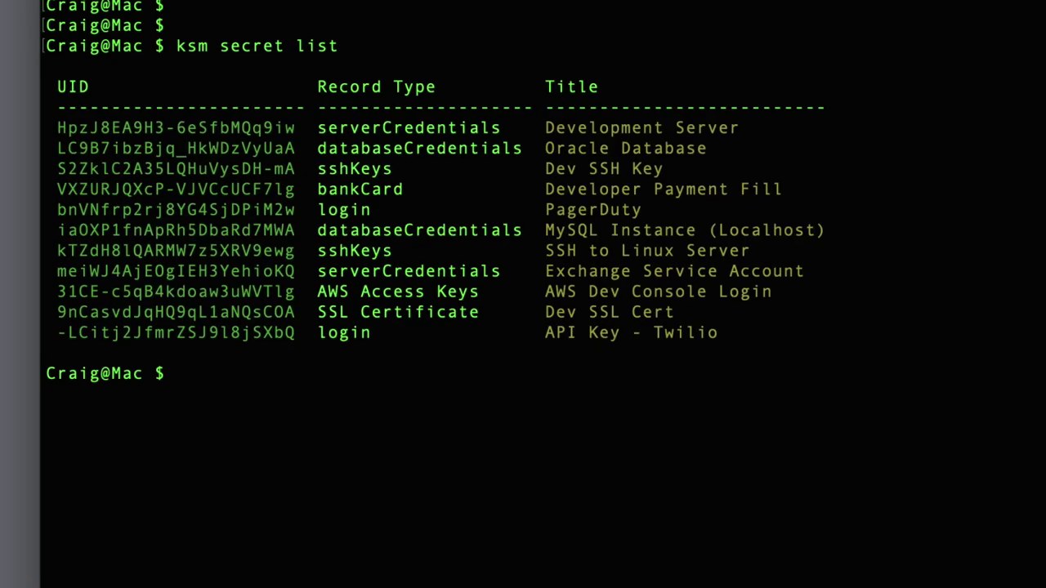
text(ksm secre)
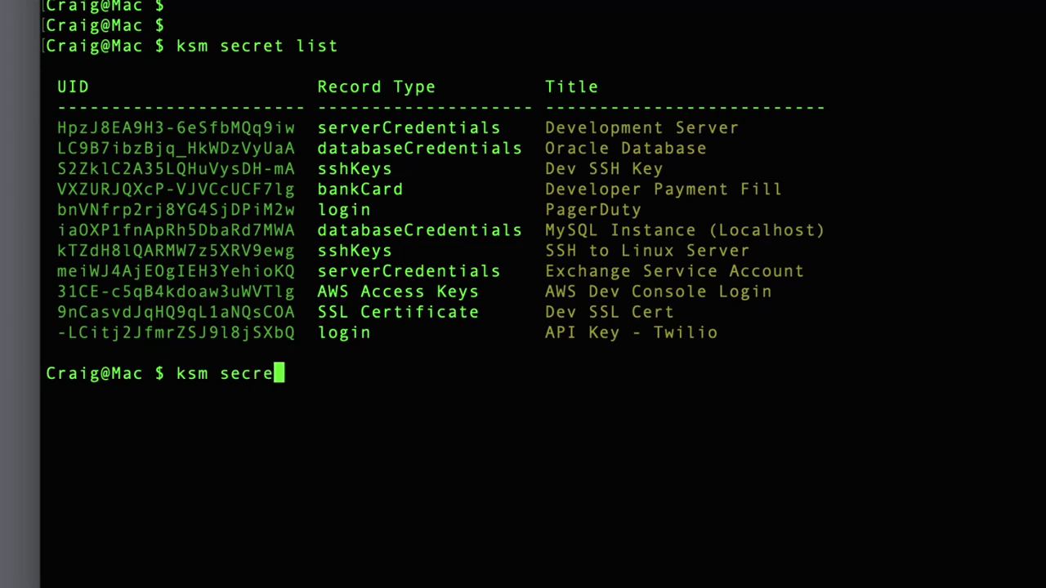
text(t get)
double_click(144, 231)
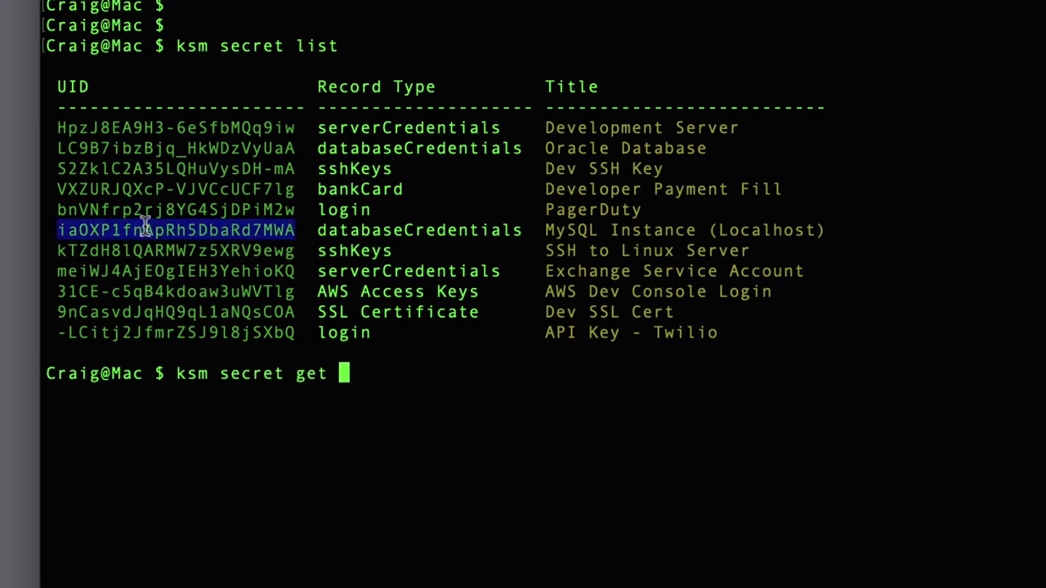
key(super+c)
key(super+v)
key(Return)
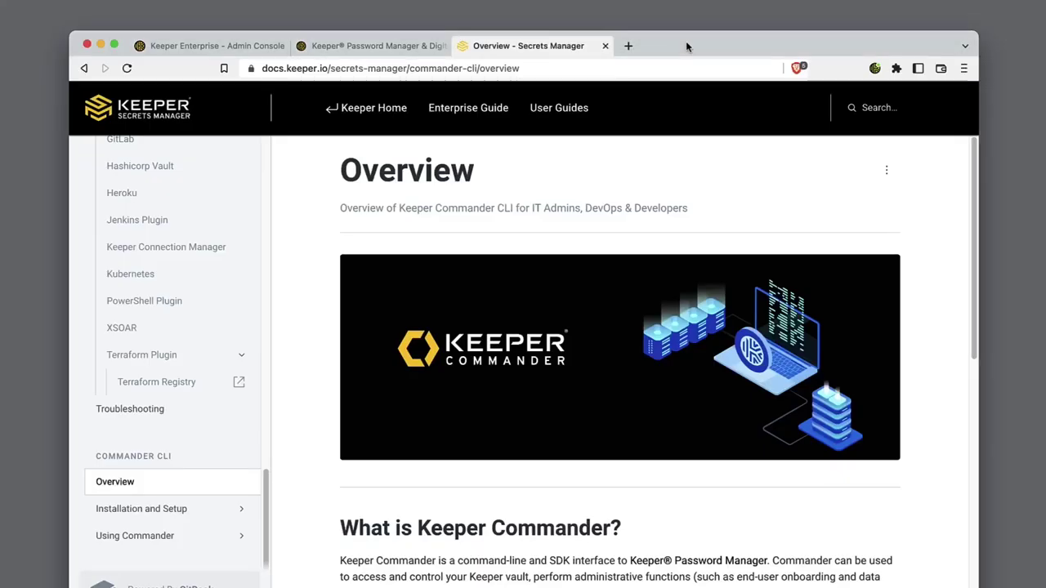
Step: Start Keeper Commander with 'keeper shell', log in with the master password, and list commands with '?'
click(101, 46)
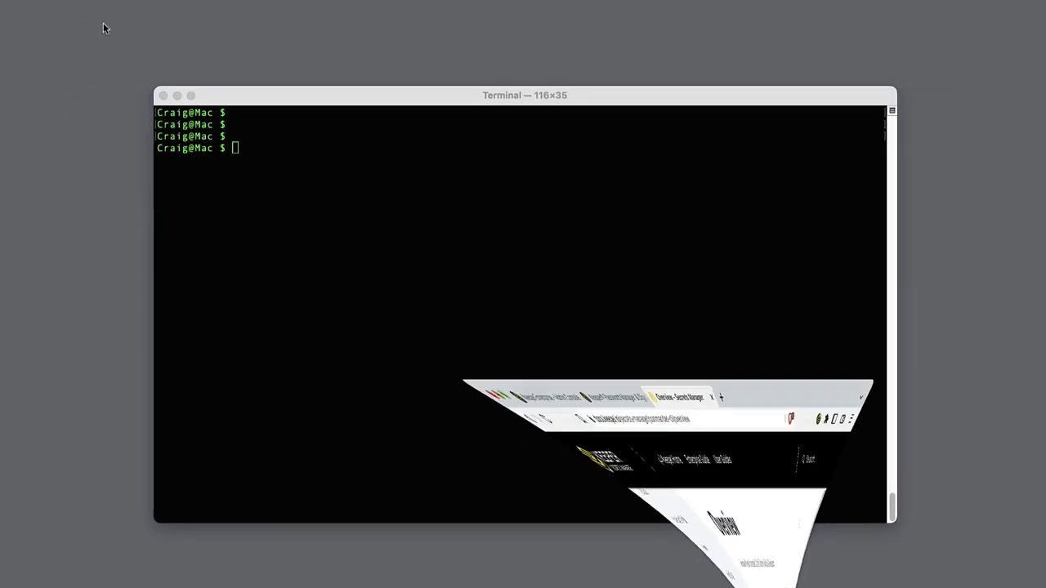
text(keeper shell)
key(Return)
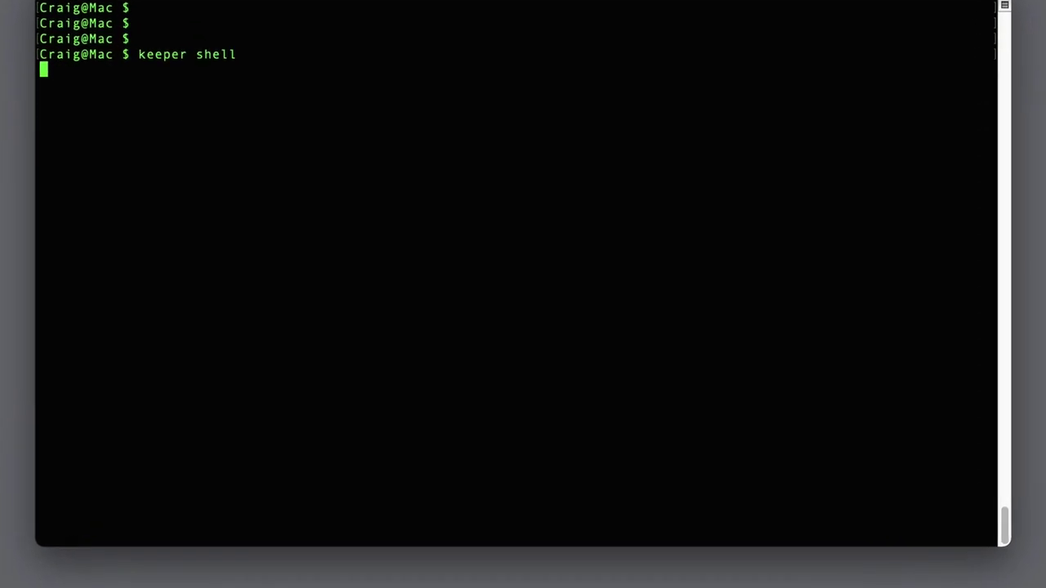
text(a)
key(Return)
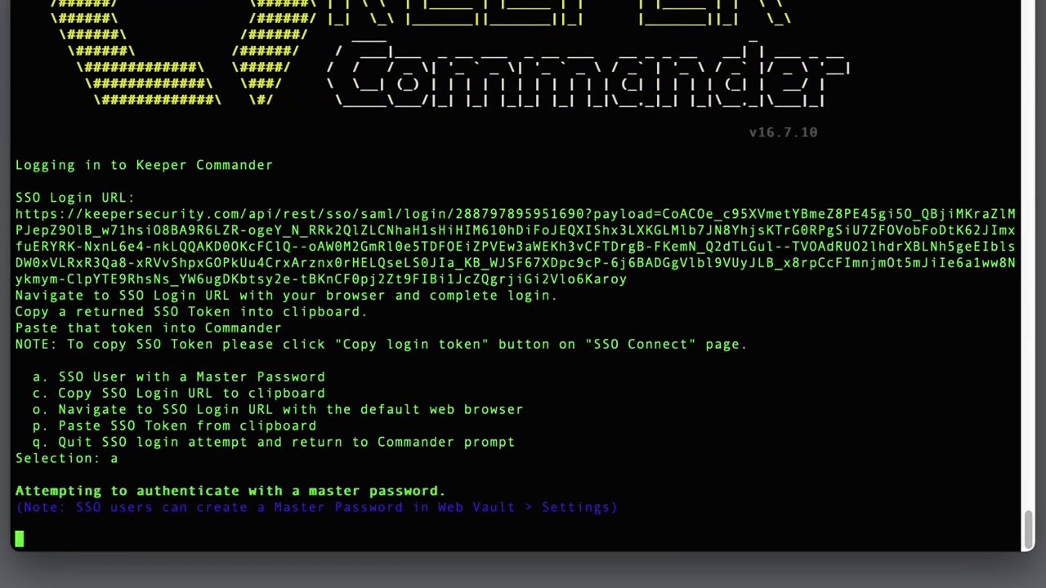
key(Return)
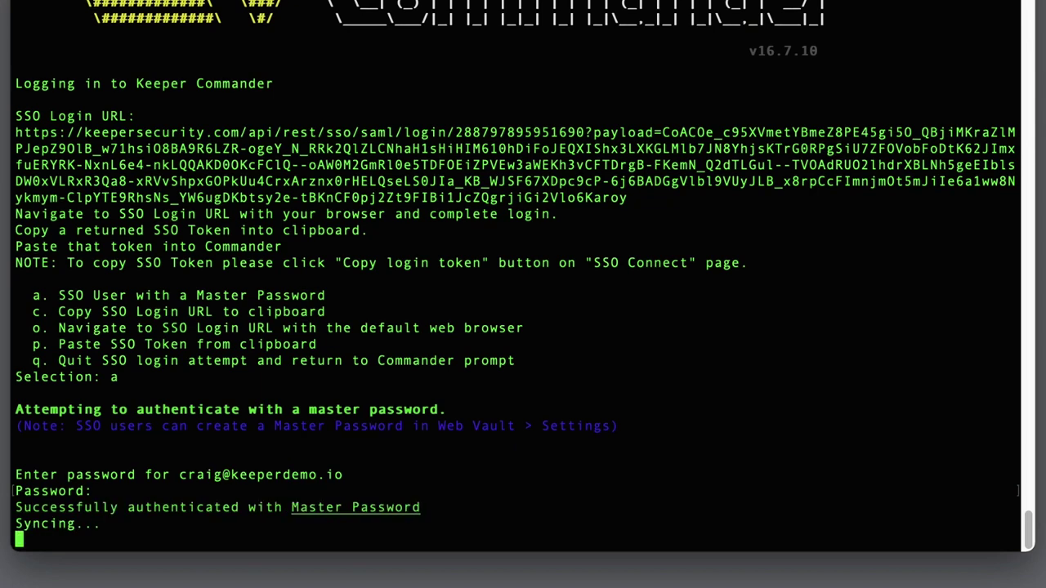
text(?)
key(Return)
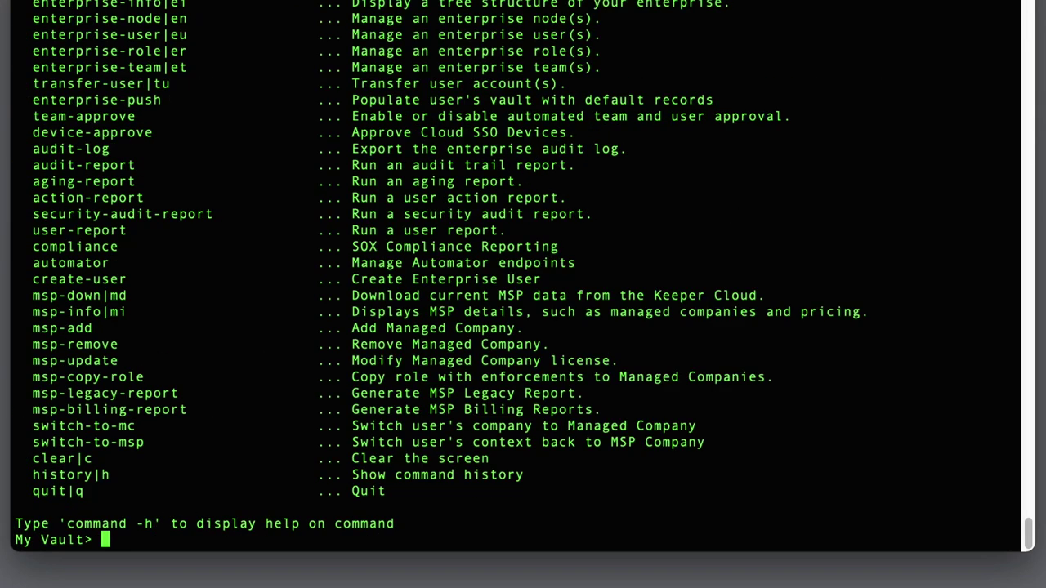